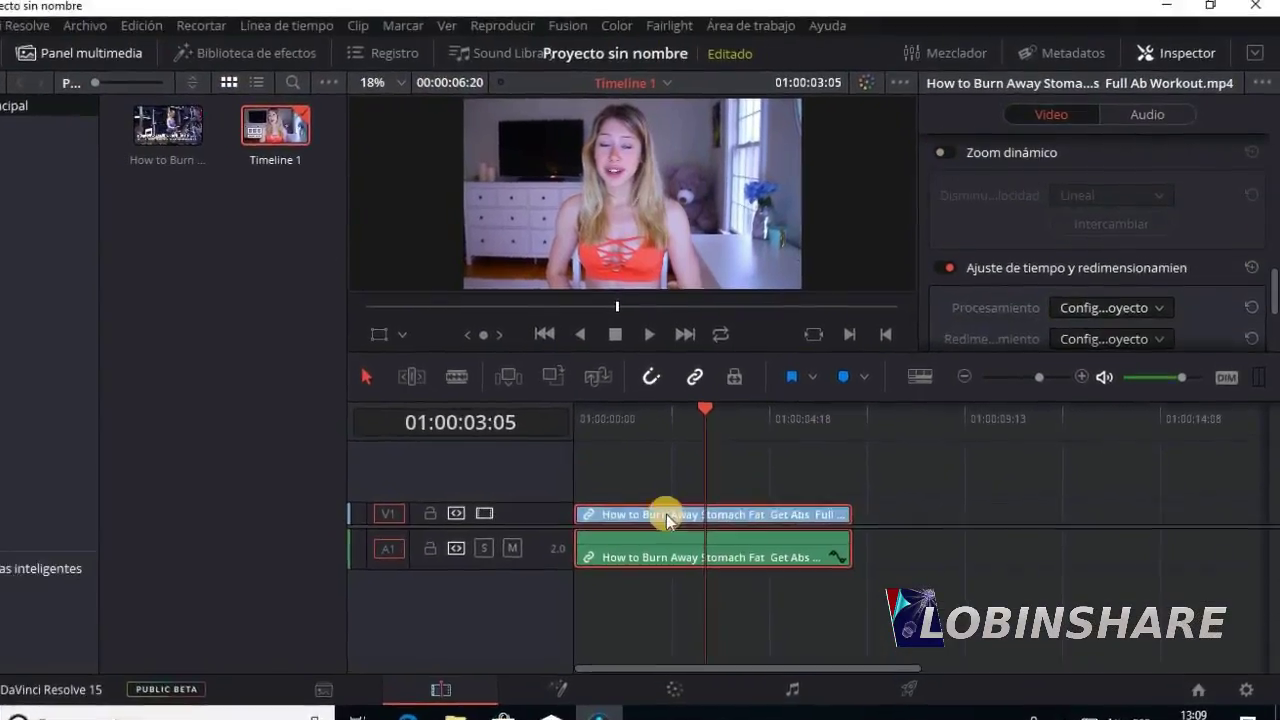
Step: Split the webcam clip with the Blade tool at 01:00:01:17 and 01:00:05:04
left_click(649, 418)
key("b")
left_click(640, 514)
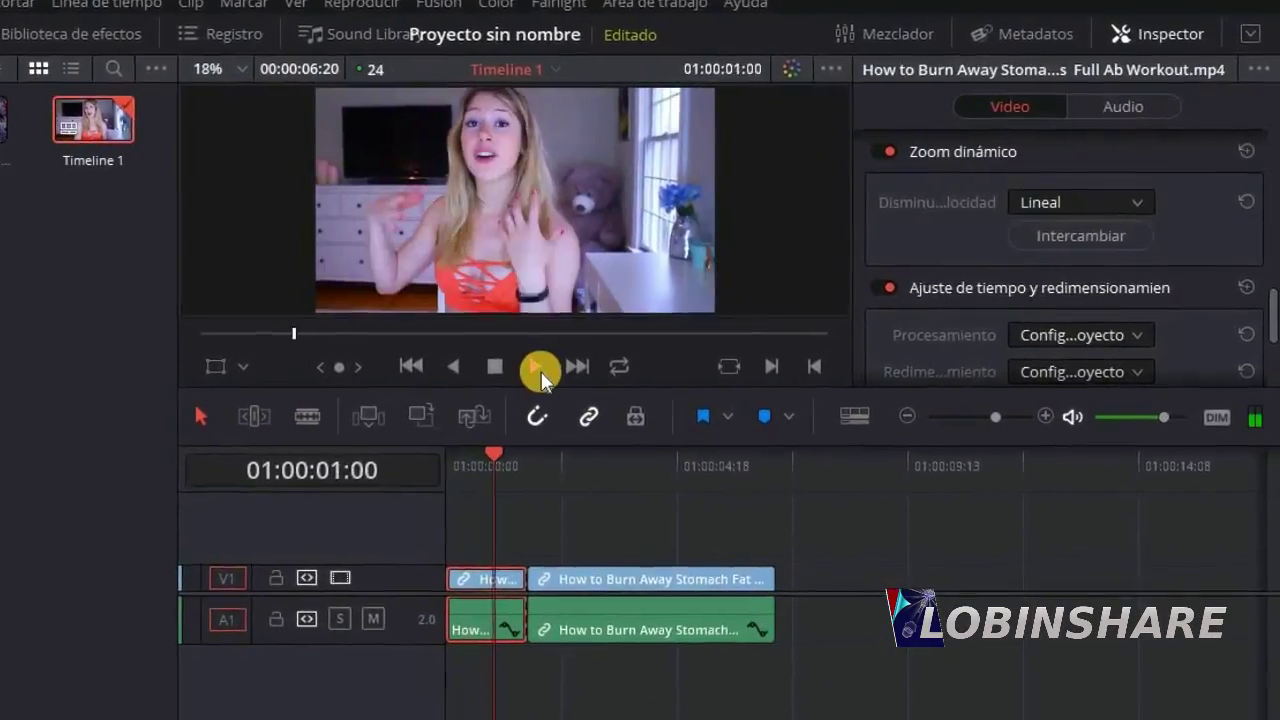
left_click(656, 530)
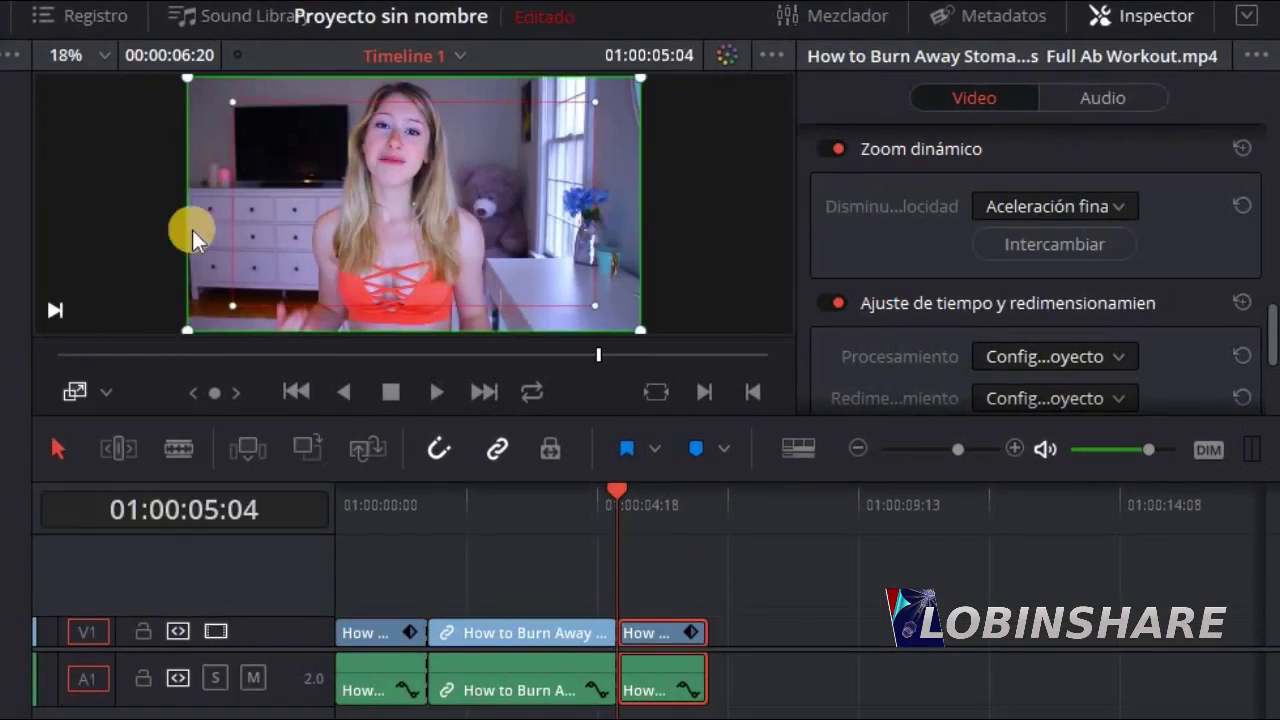
left_click(103, 391)
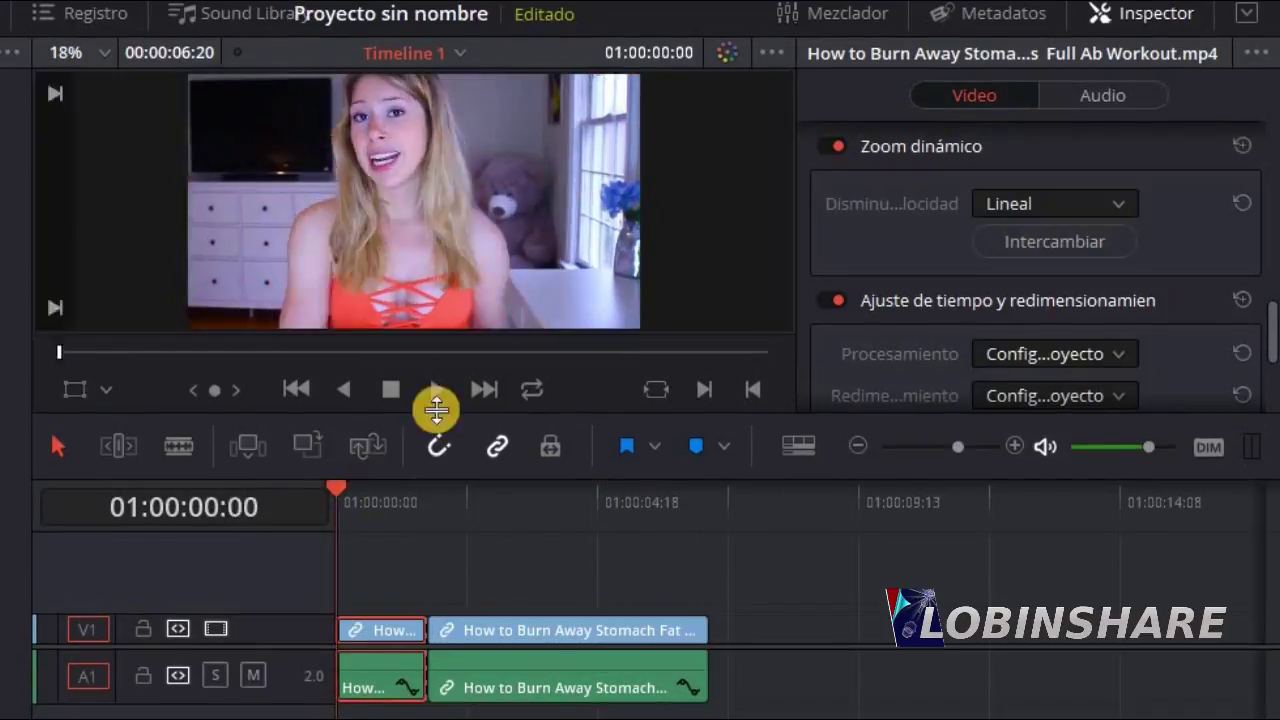
left_click(618, 492)
key("ctrl+b")
Step: Enable Zoom dinámico on the clip and change its easing away from Lineal
left_click(832, 146)
left_click(437, 389)
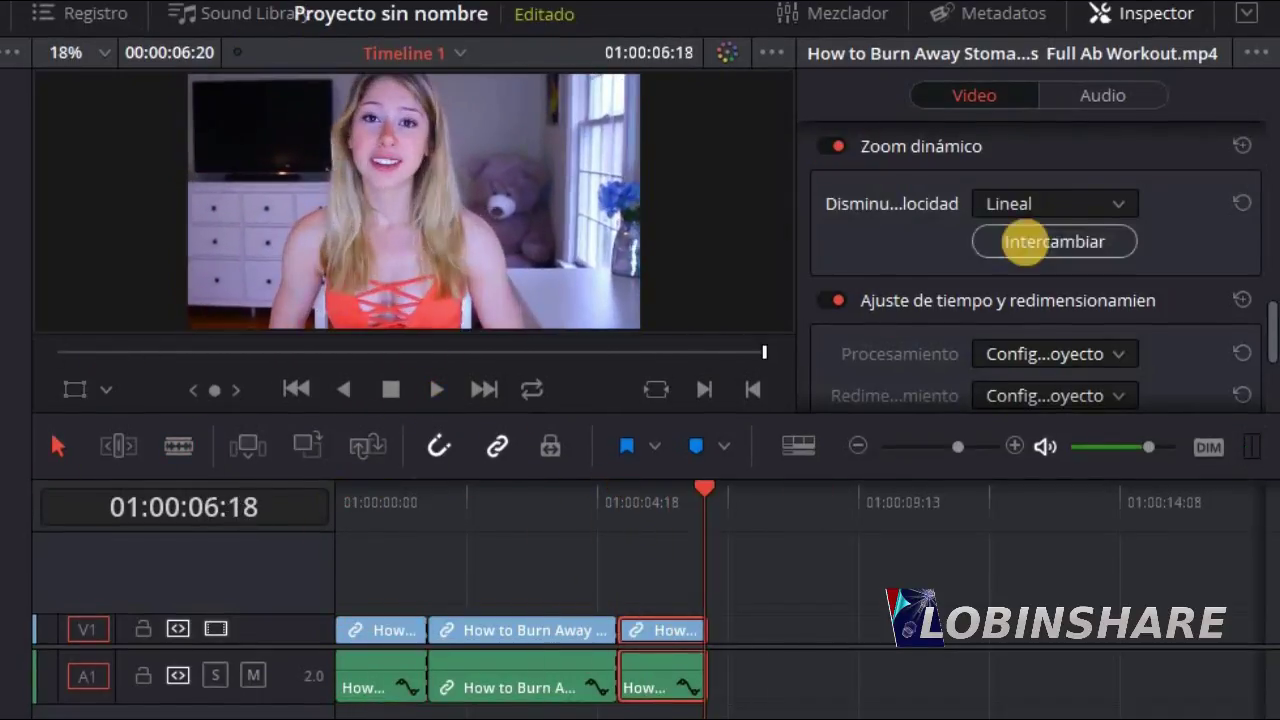
left_click(1055, 203)
left_click(1040, 266)
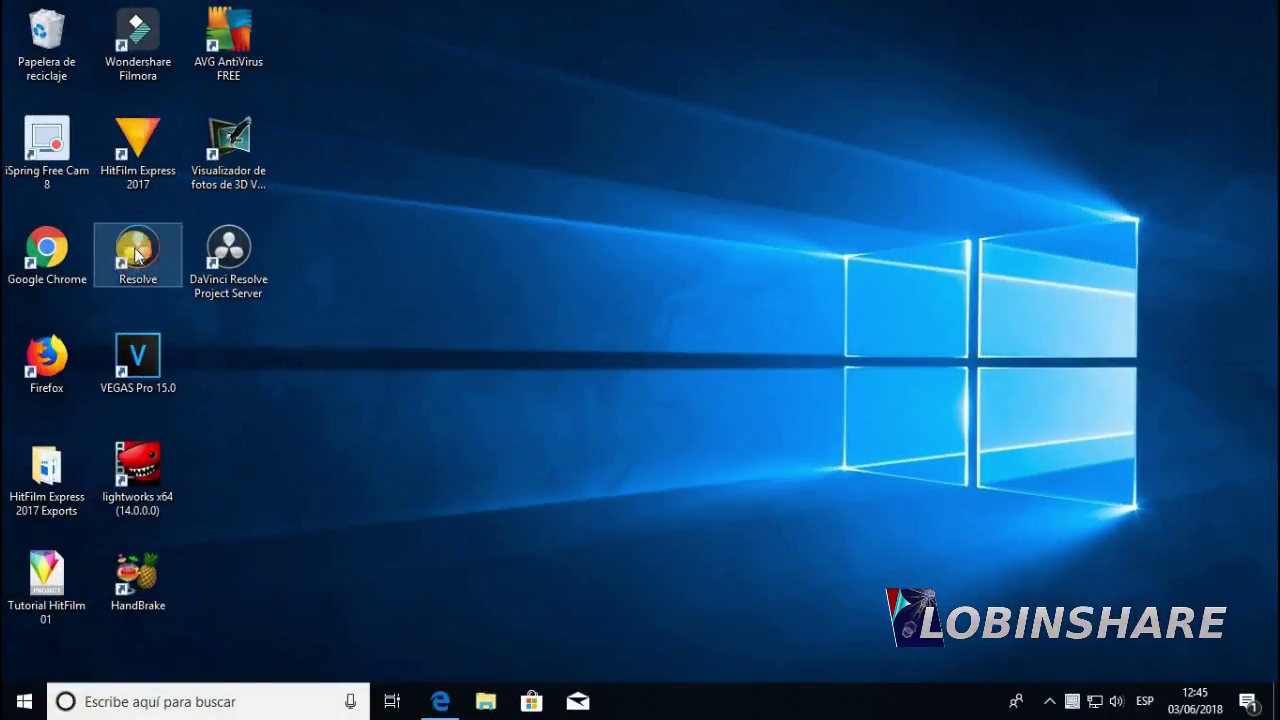
Step: Launch DaVinci Resolve, open Proyecto sin nombre, maximize the window and hide the Inspector
double_click(139, 253)
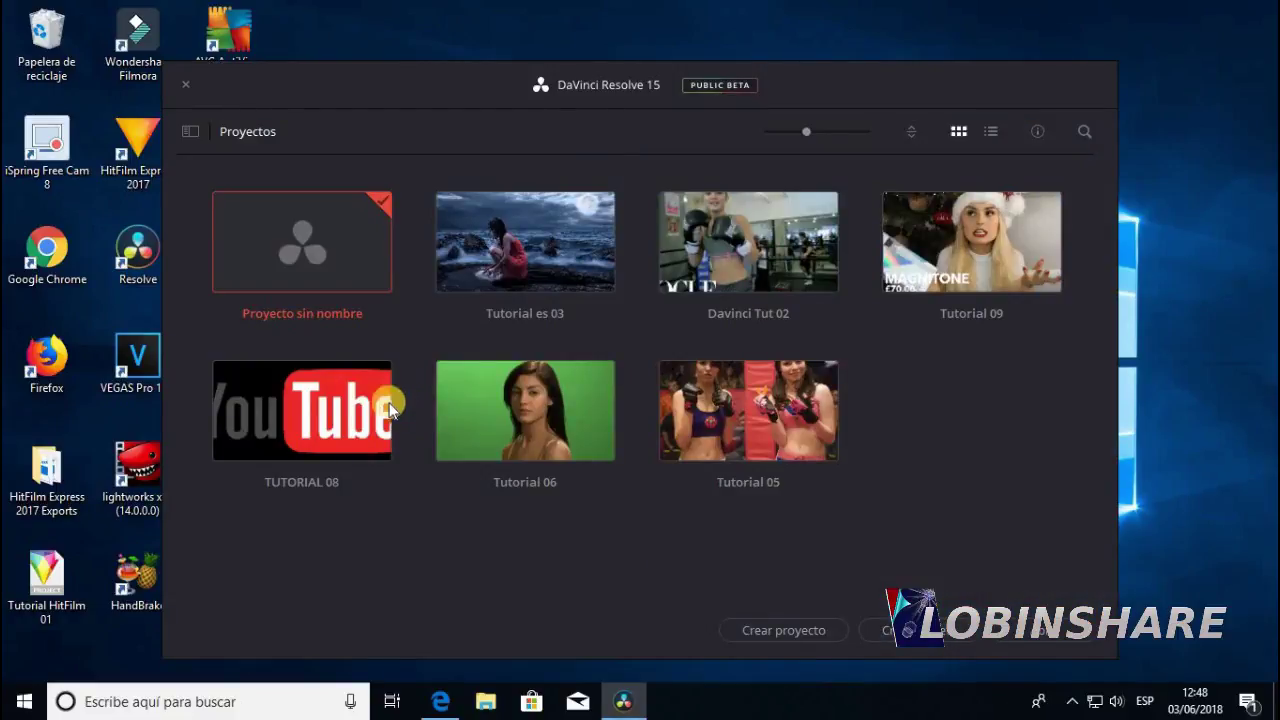
double_click(333, 233)
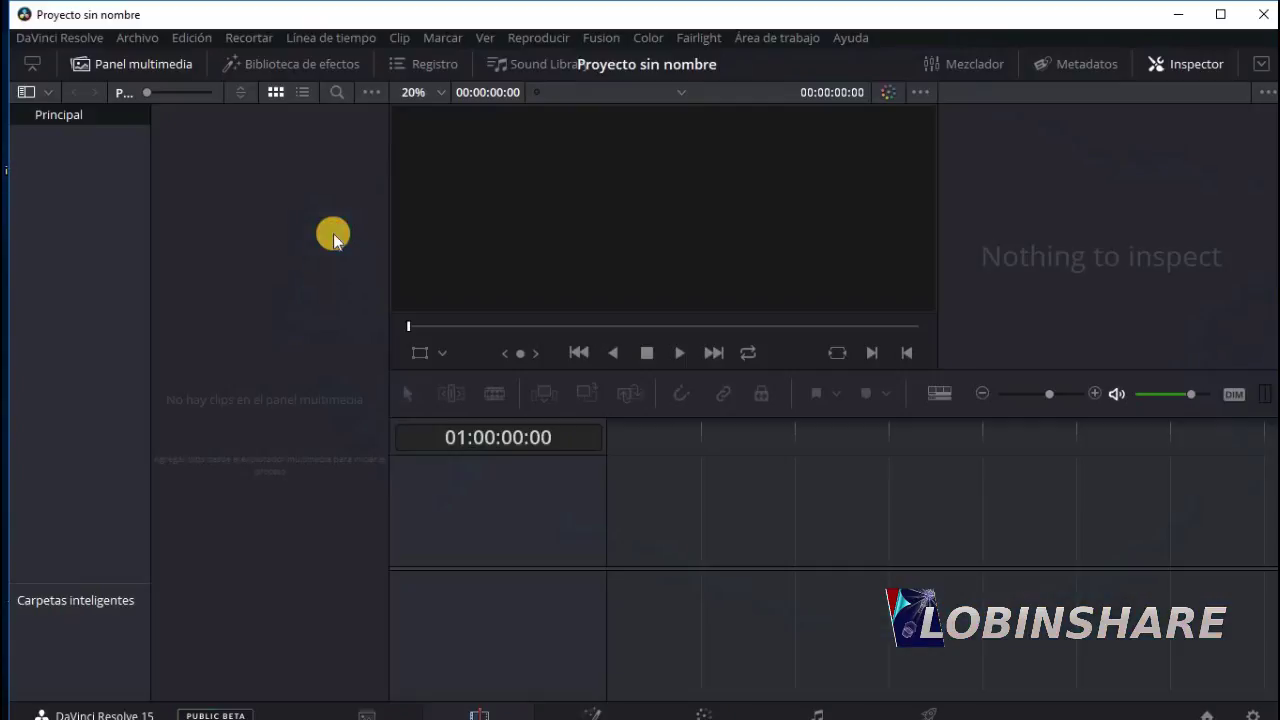
left_click(1229, 12)
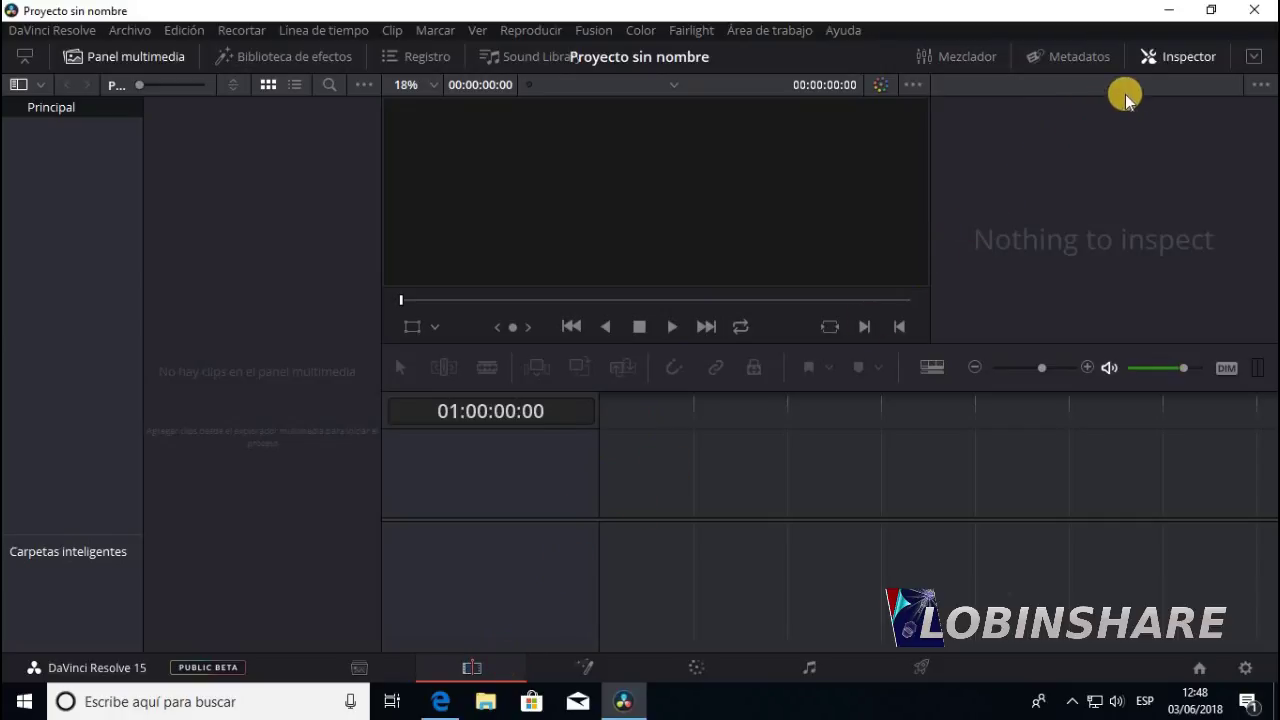
left_click(1164, 72)
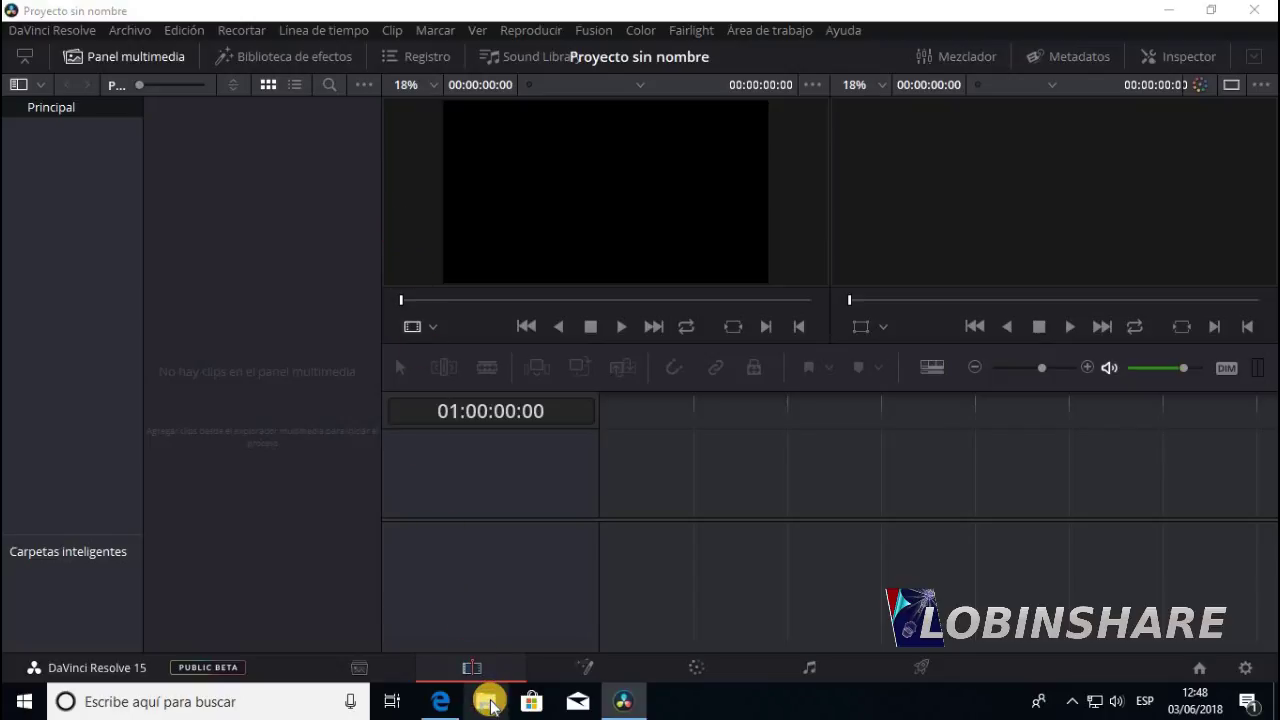
Step: Drag the How to Burn Away Stomach Fat video from Este equipo > Vídeos into the media pool
left_click(489, 703)
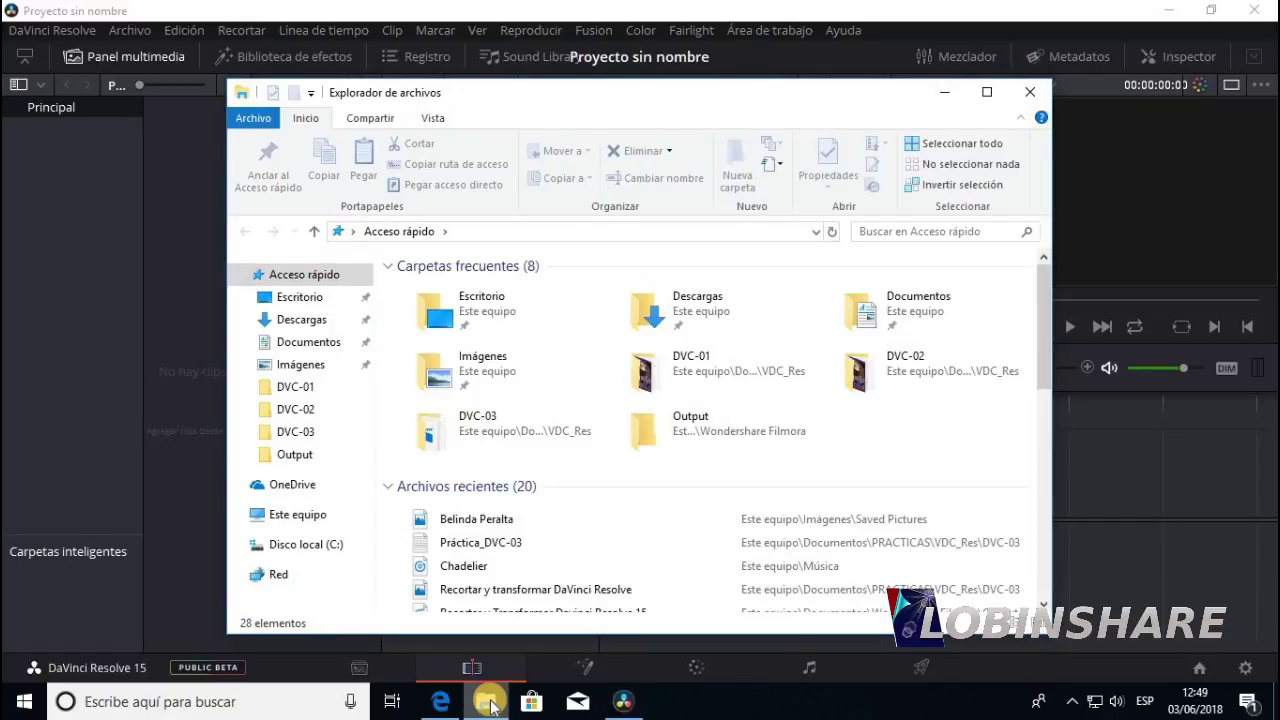
left_click(330, 515)
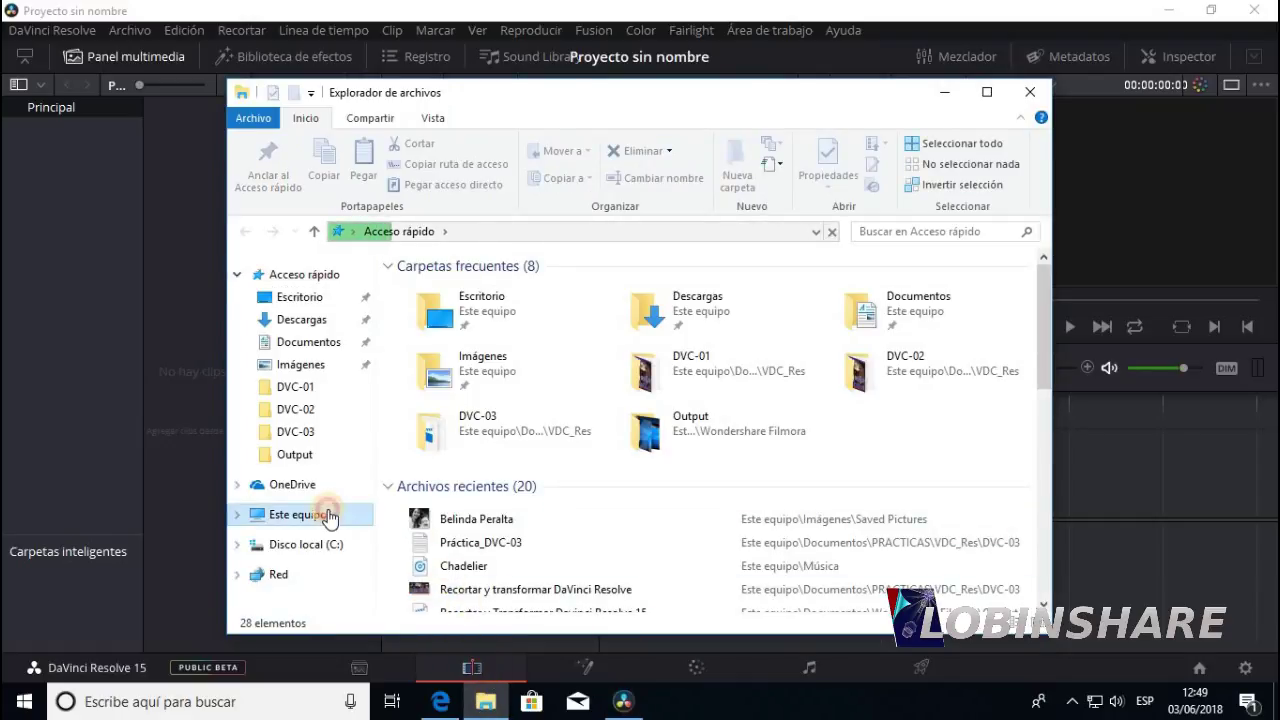
double_click(459, 494)
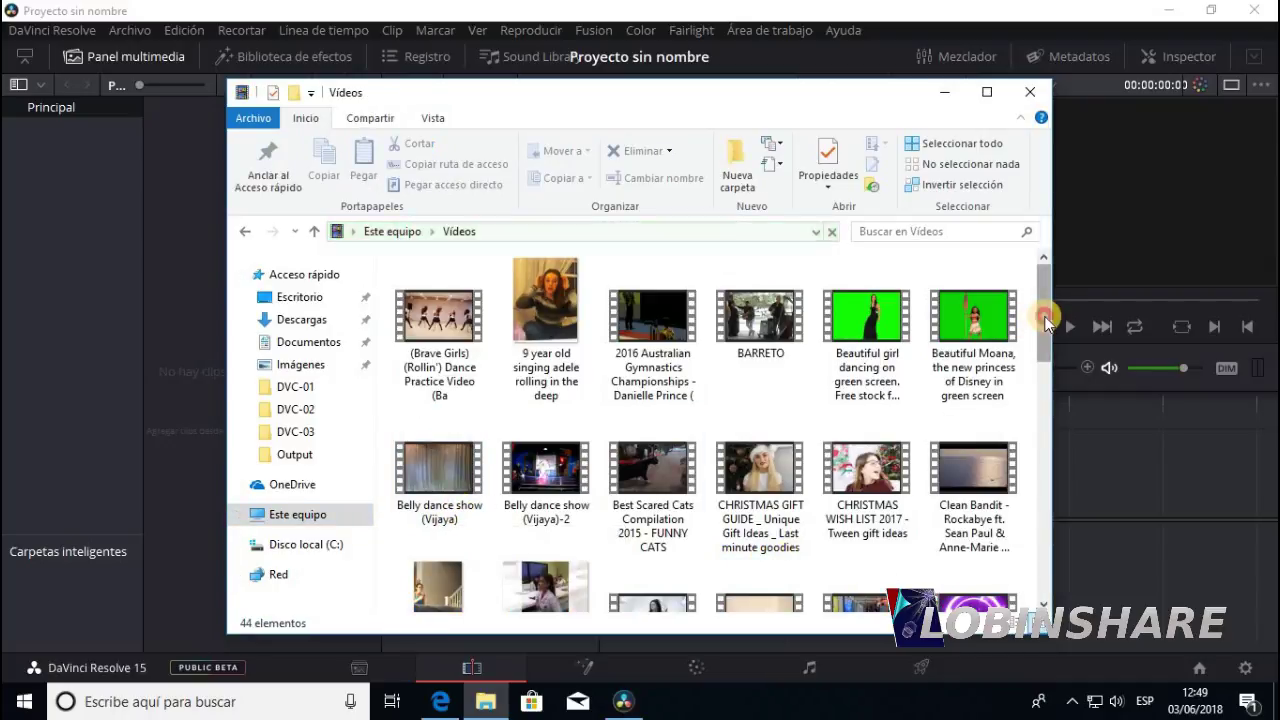
left_click_drag(1045, 318, 1045, 386)
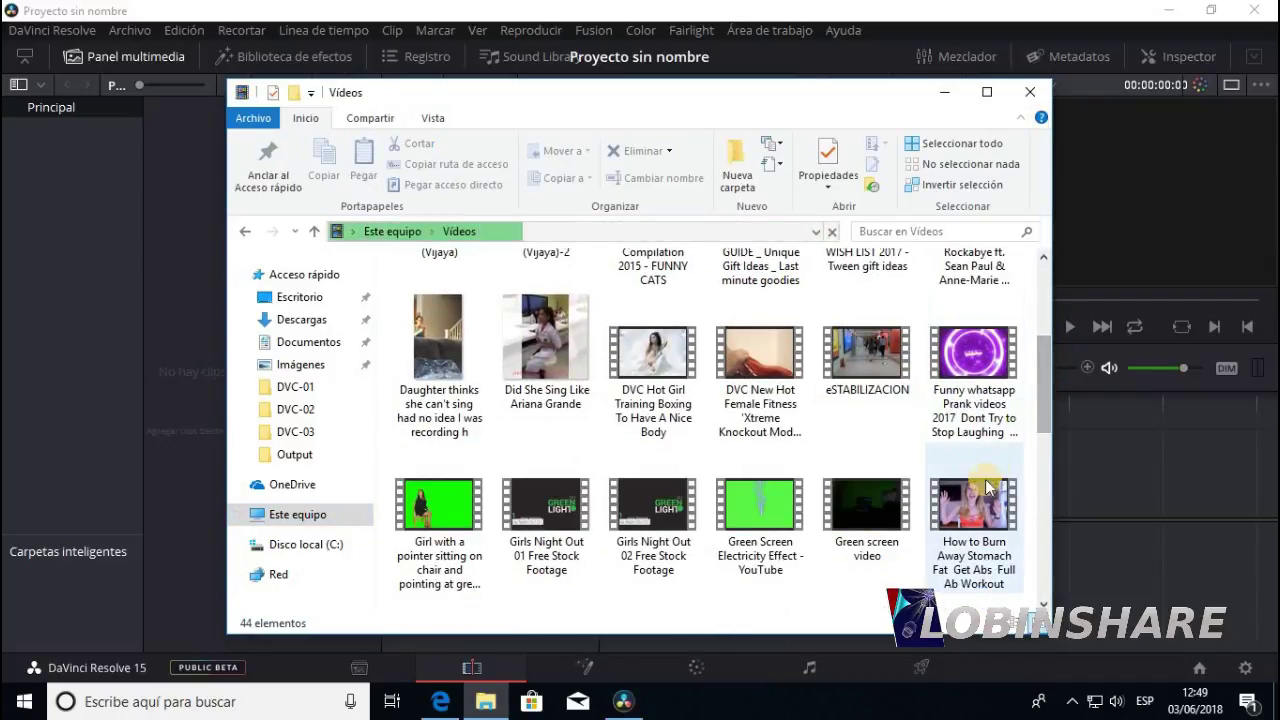
left_click(987, 487)
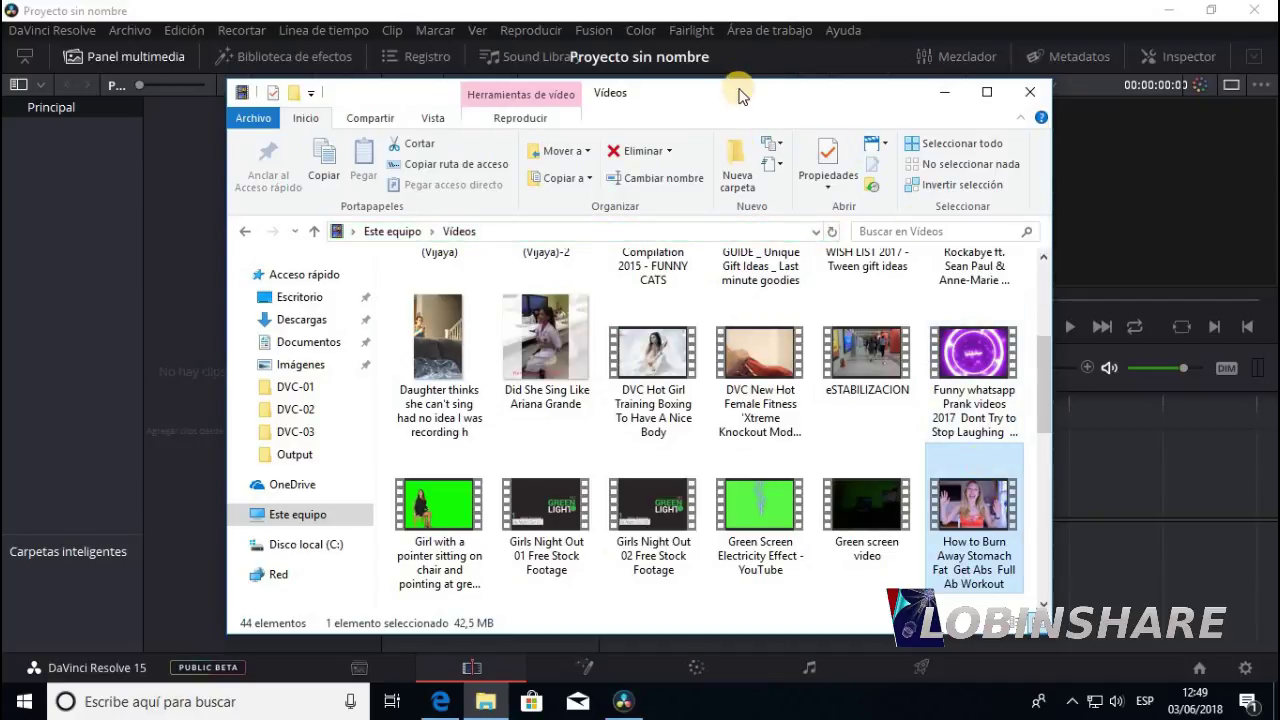
left_click_drag(757, 101, 943, 93)
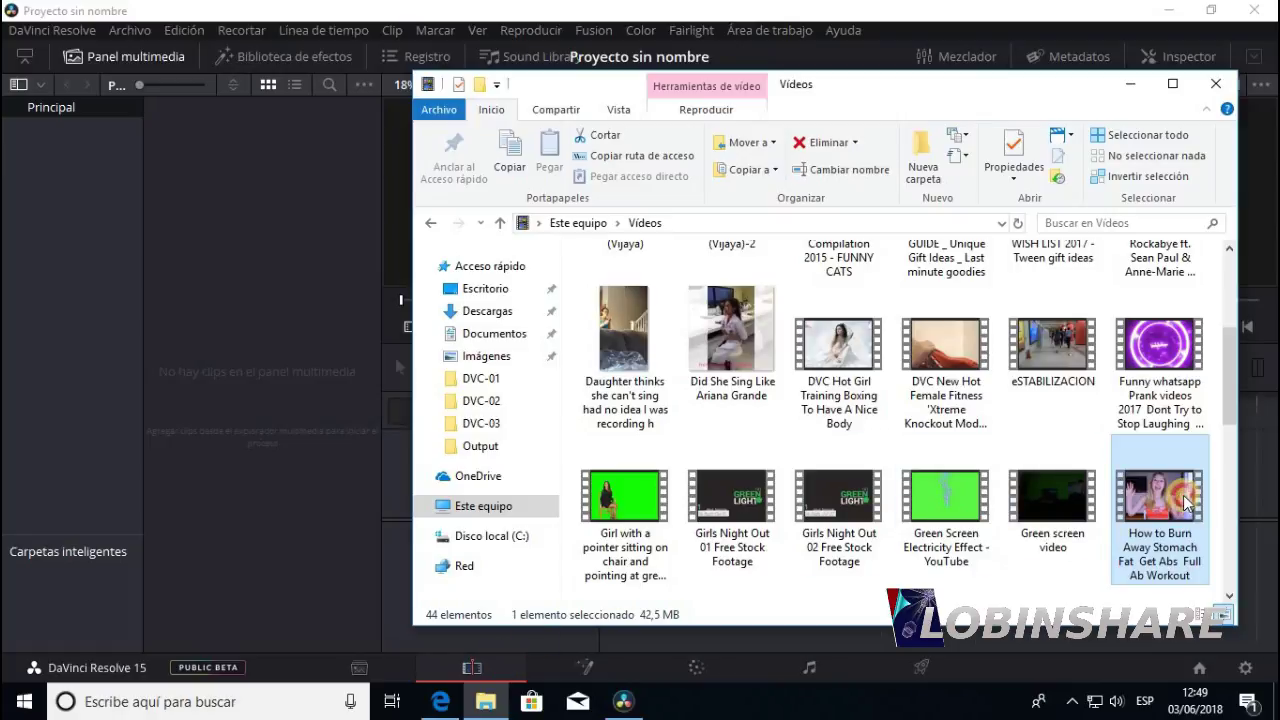
left_click_drag(1160, 508, 245, 220)
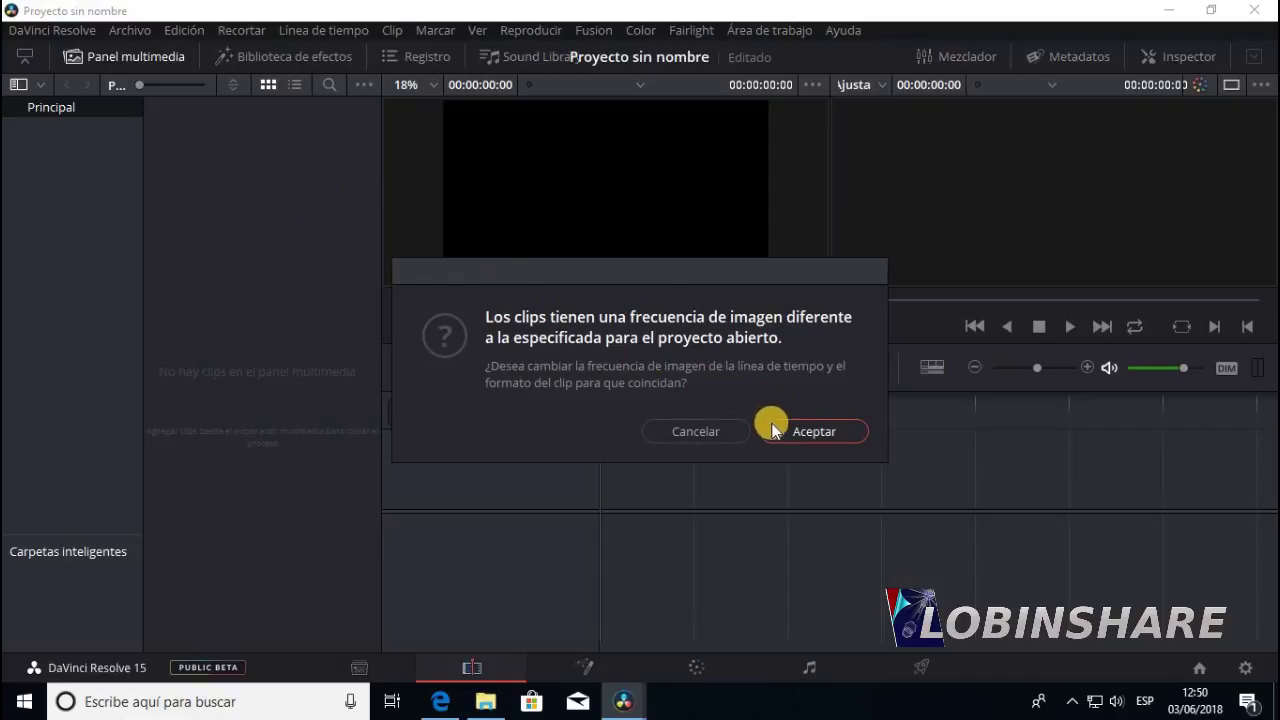
Step: Accept the frame-rate match and load the workout clip into the source viewer
left_click(718, 430)
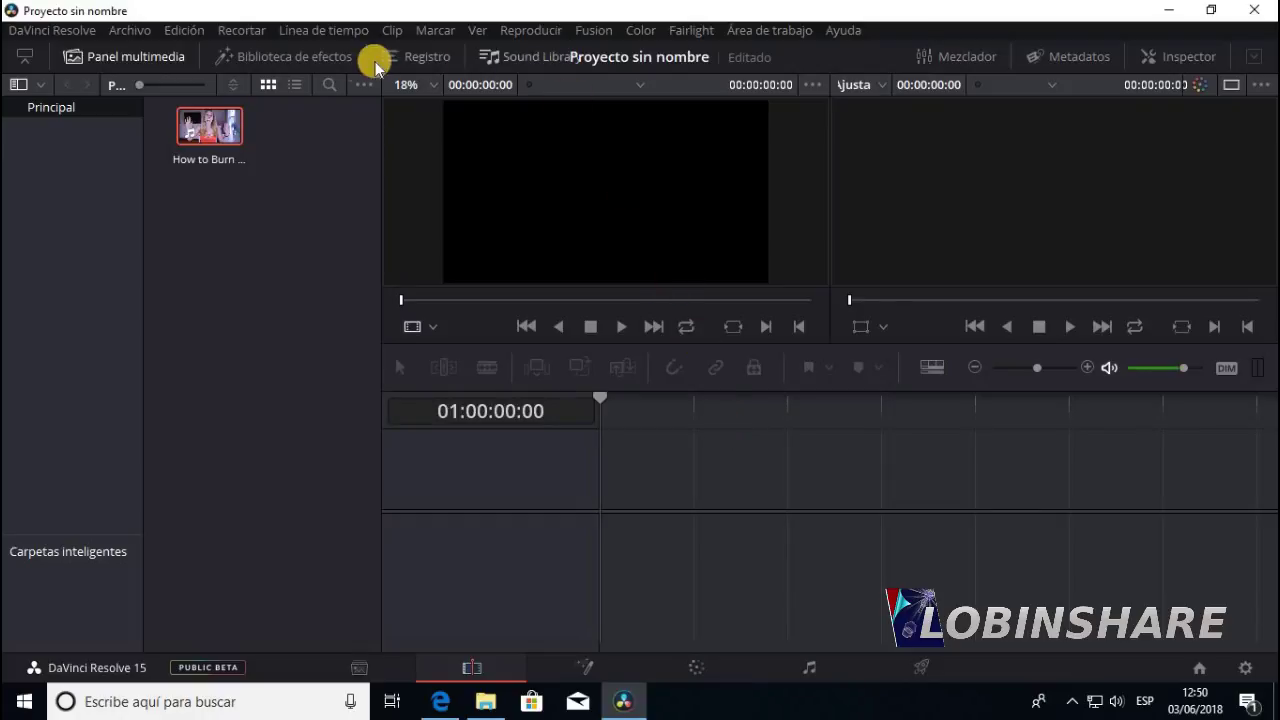
double_click(215, 136)
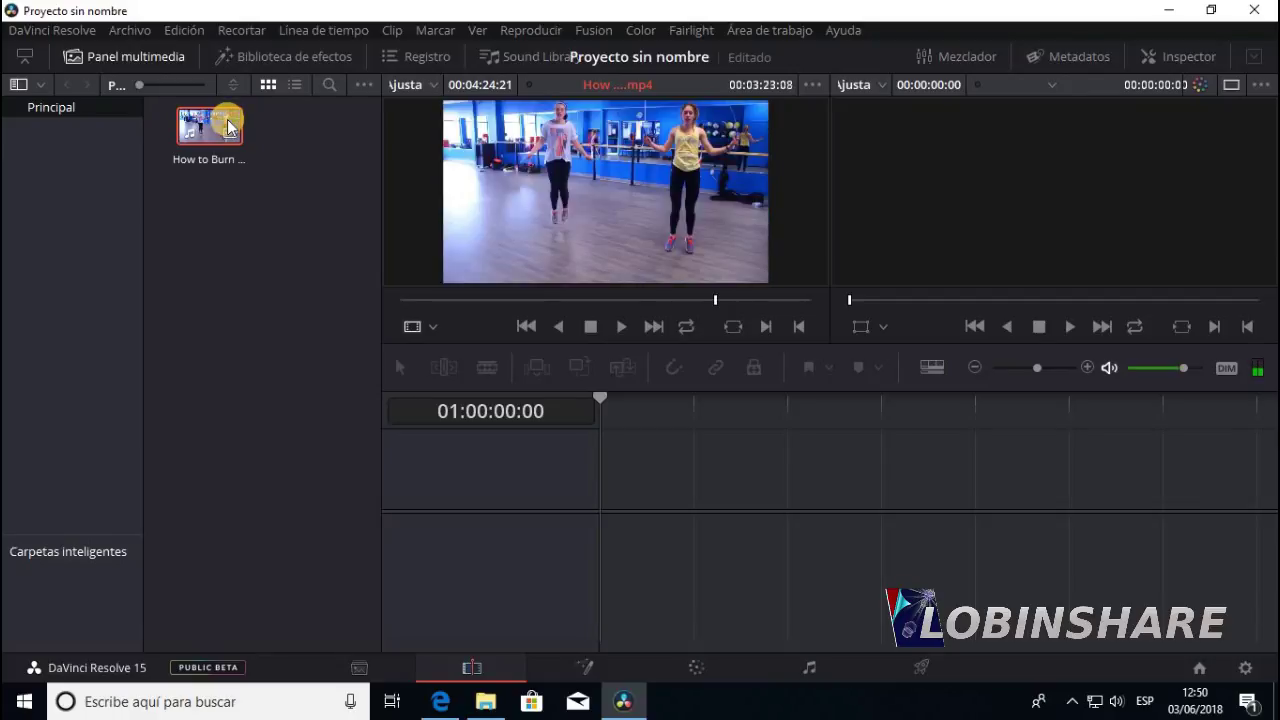
left_click(232, 128)
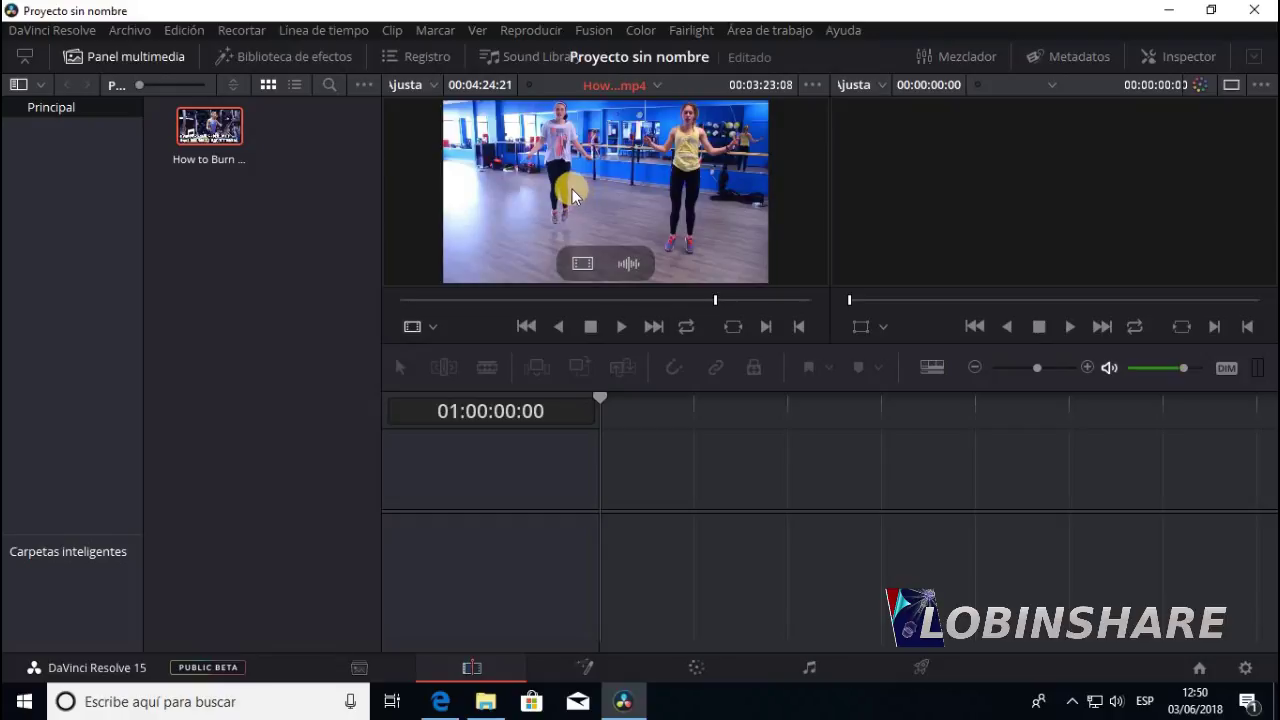
left_click(411, 299)
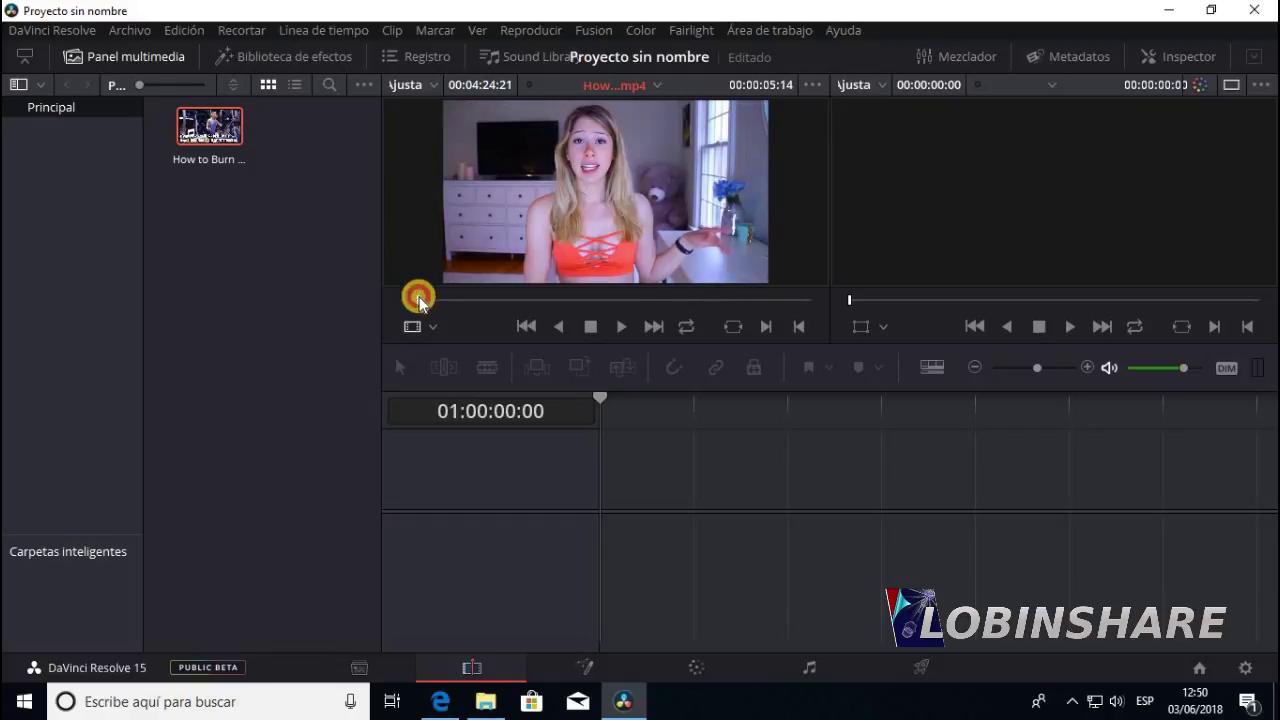
left_click_drag(418, 300, 410, 300)
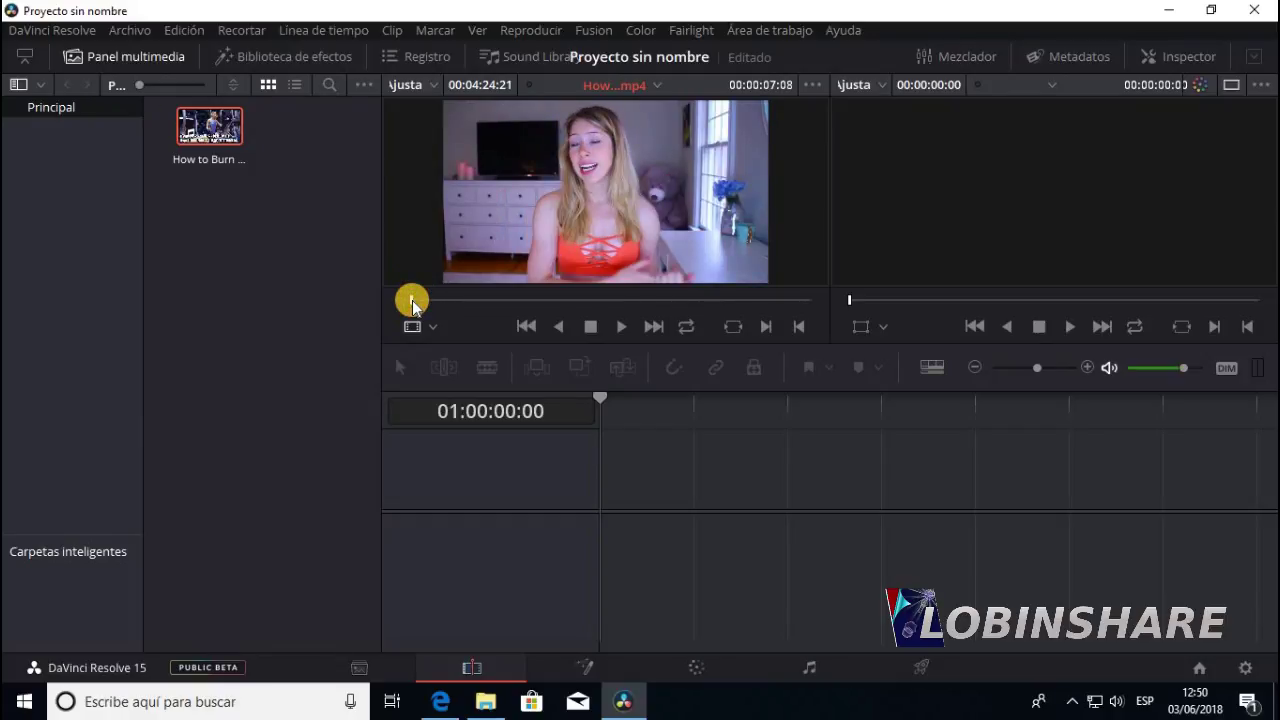
Step: Mark a 00:00:06:26 in–out range on the workout clip, ending at 00:00:14:03
mouse_move(563, 177)
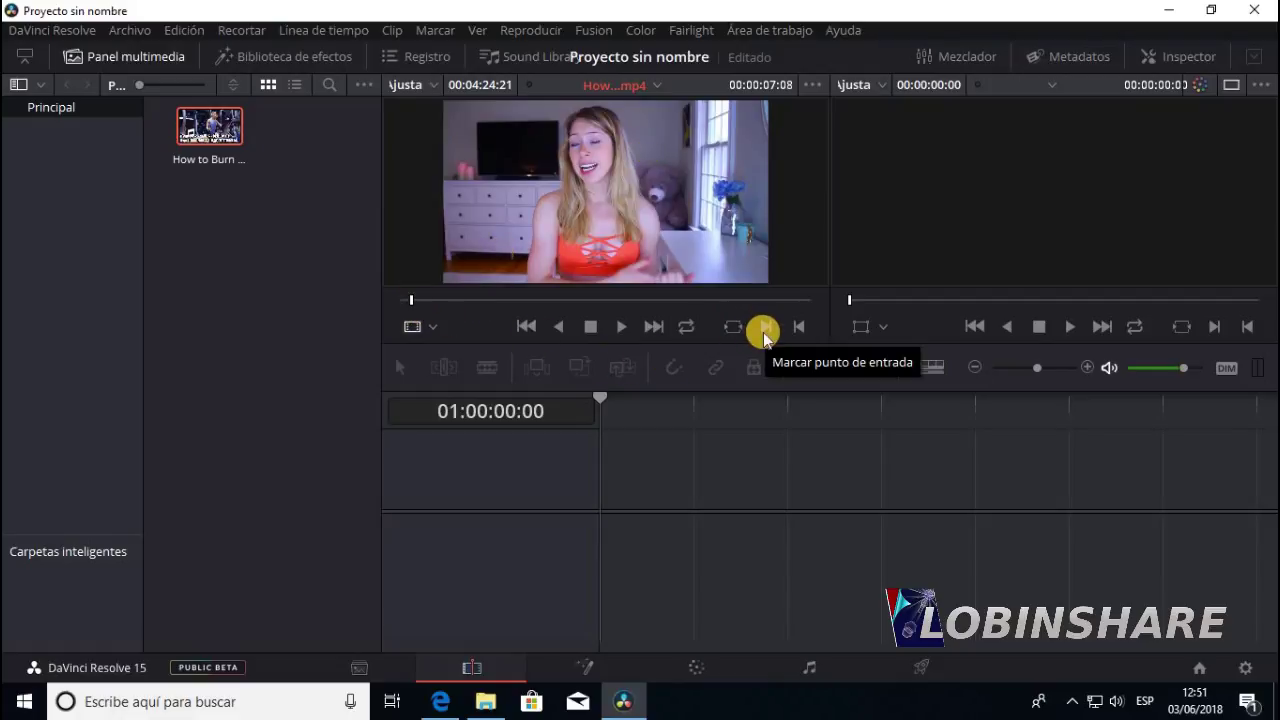
left_click(763, 328)
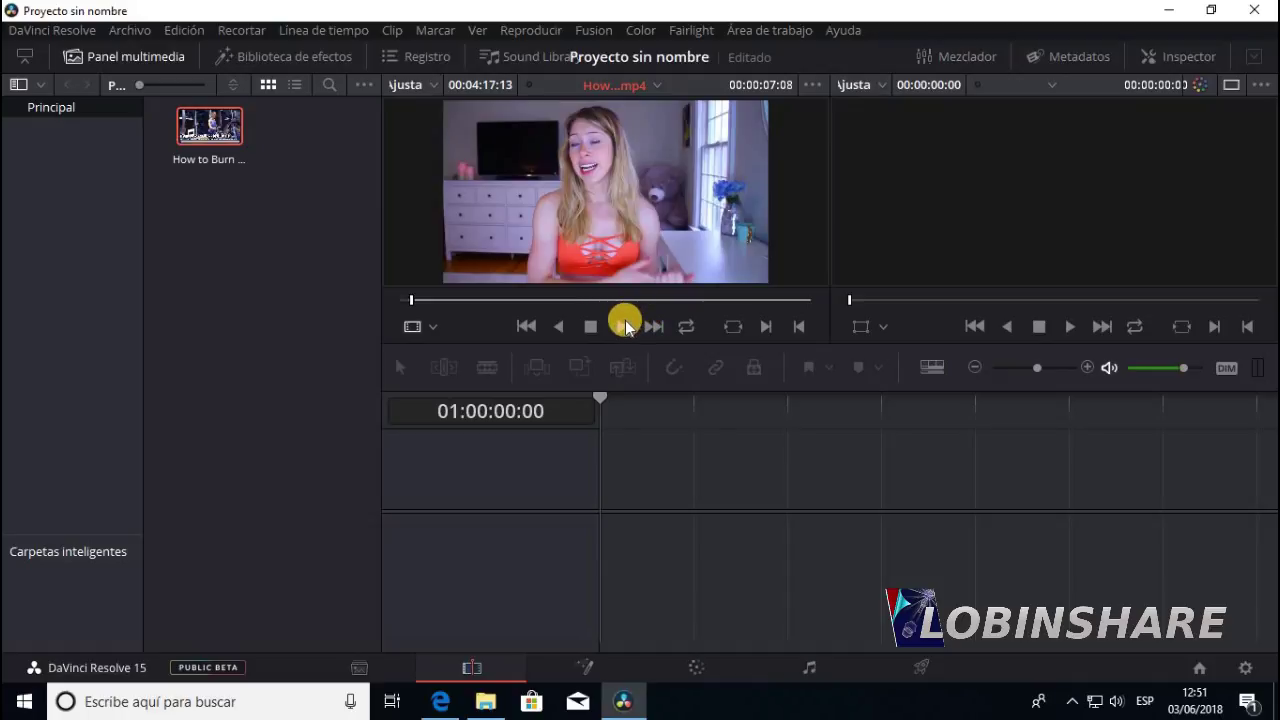
left_click(622, 327)
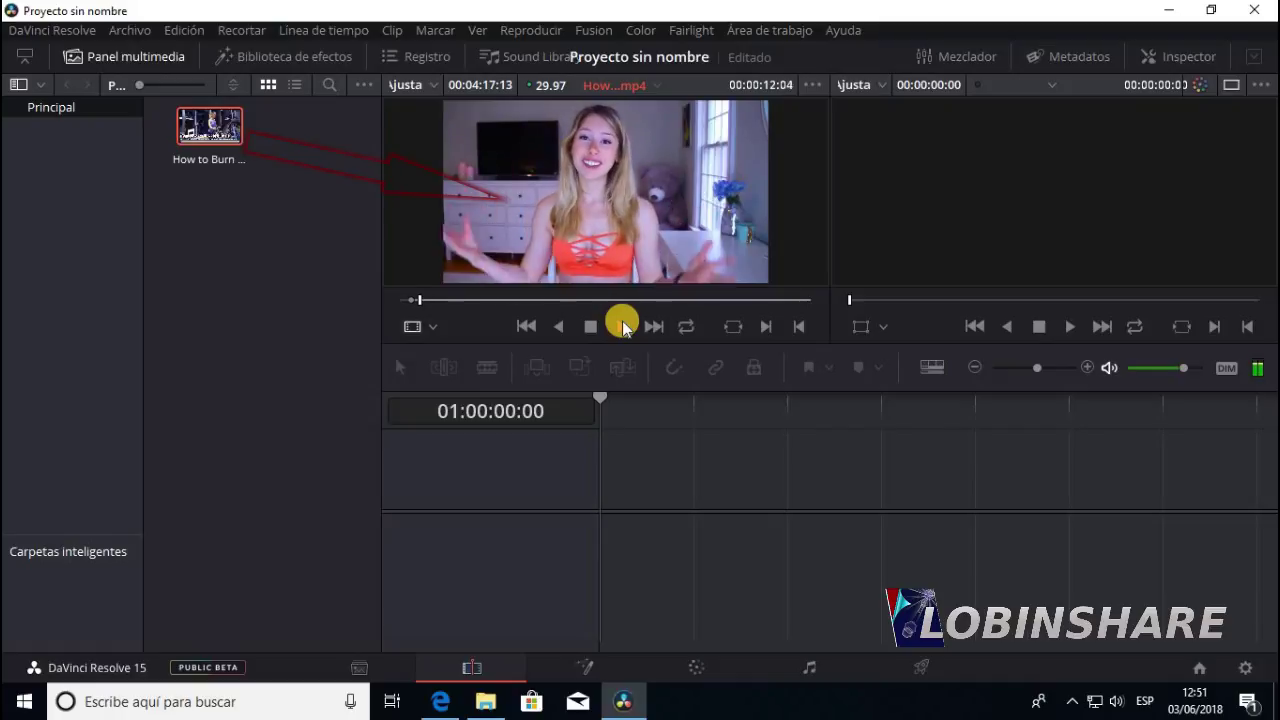
left_click(589, 326)
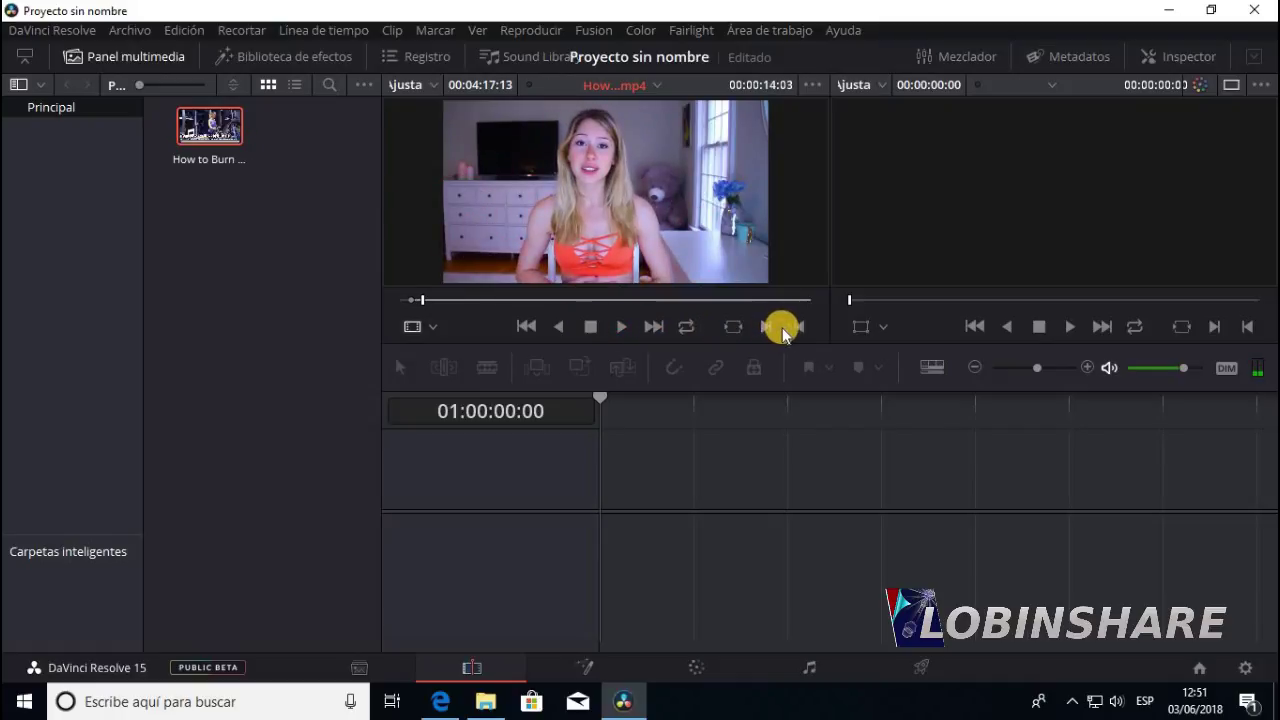
left_click(790, 327)
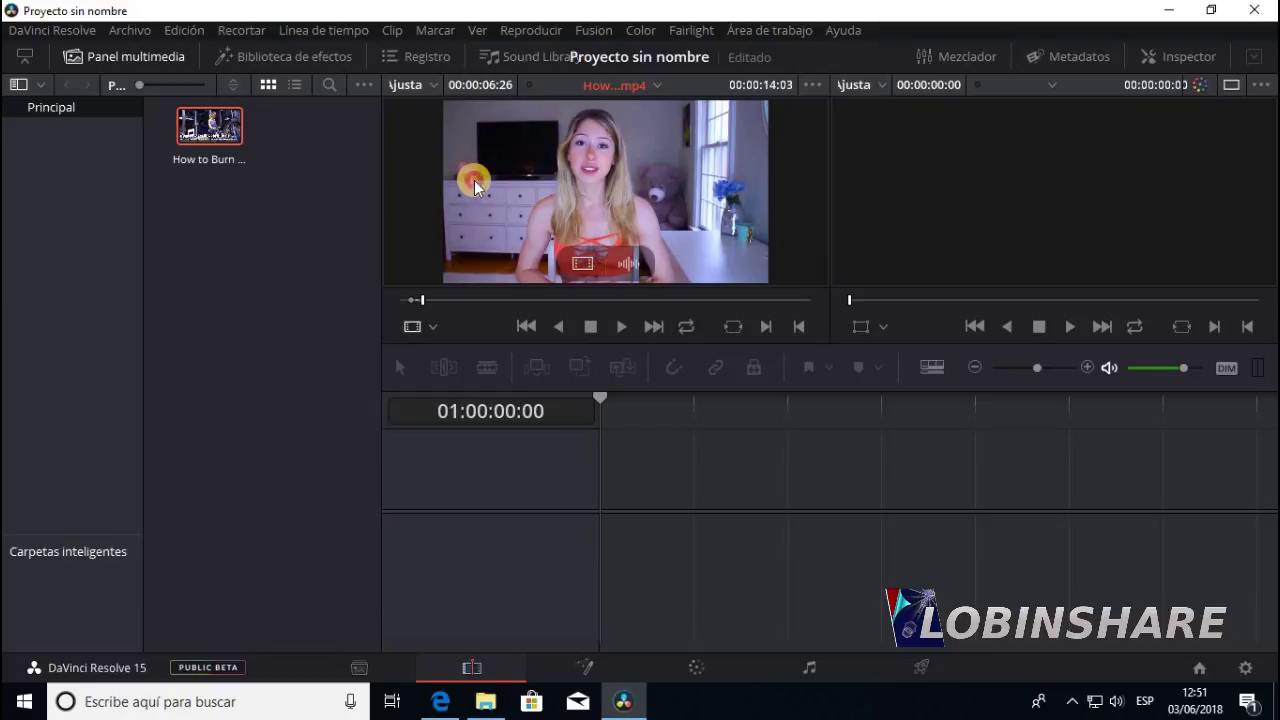
left_click_drag(475, 185, 610, 497)
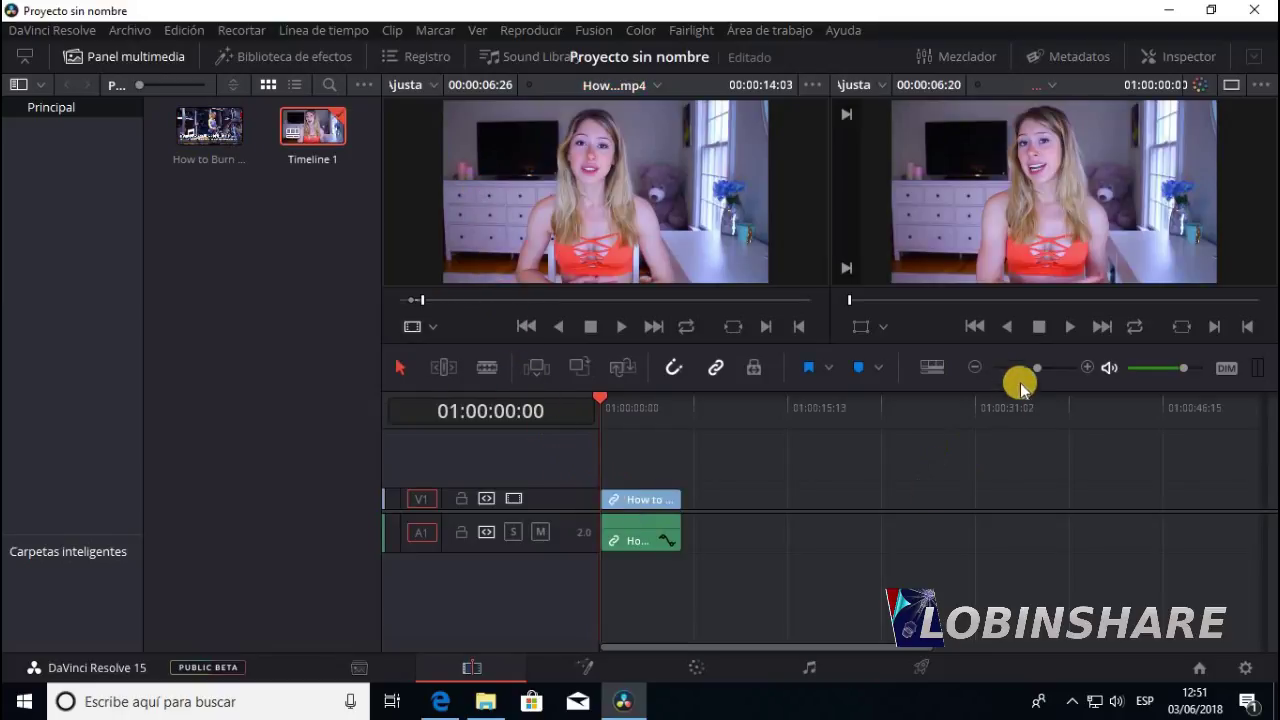
left_click_drag(1038, 372, 1047, 375)
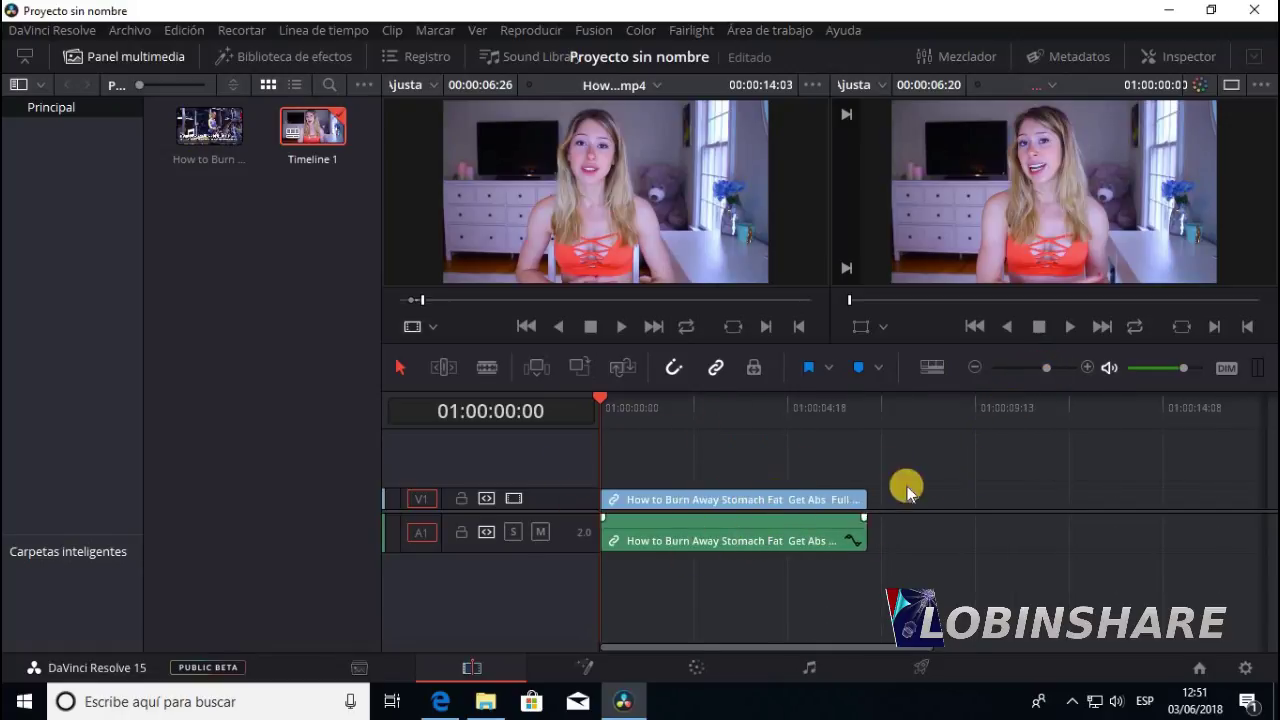
left_click(1076, 321)
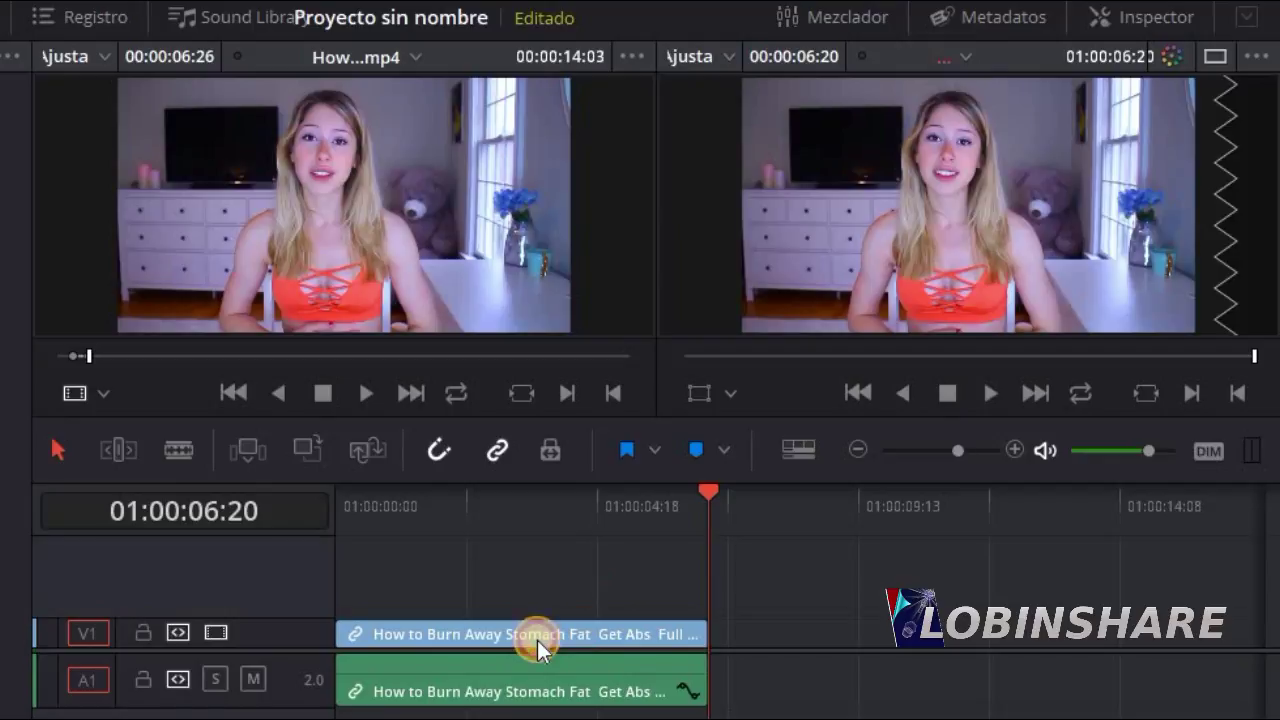
left_click(537, 640)
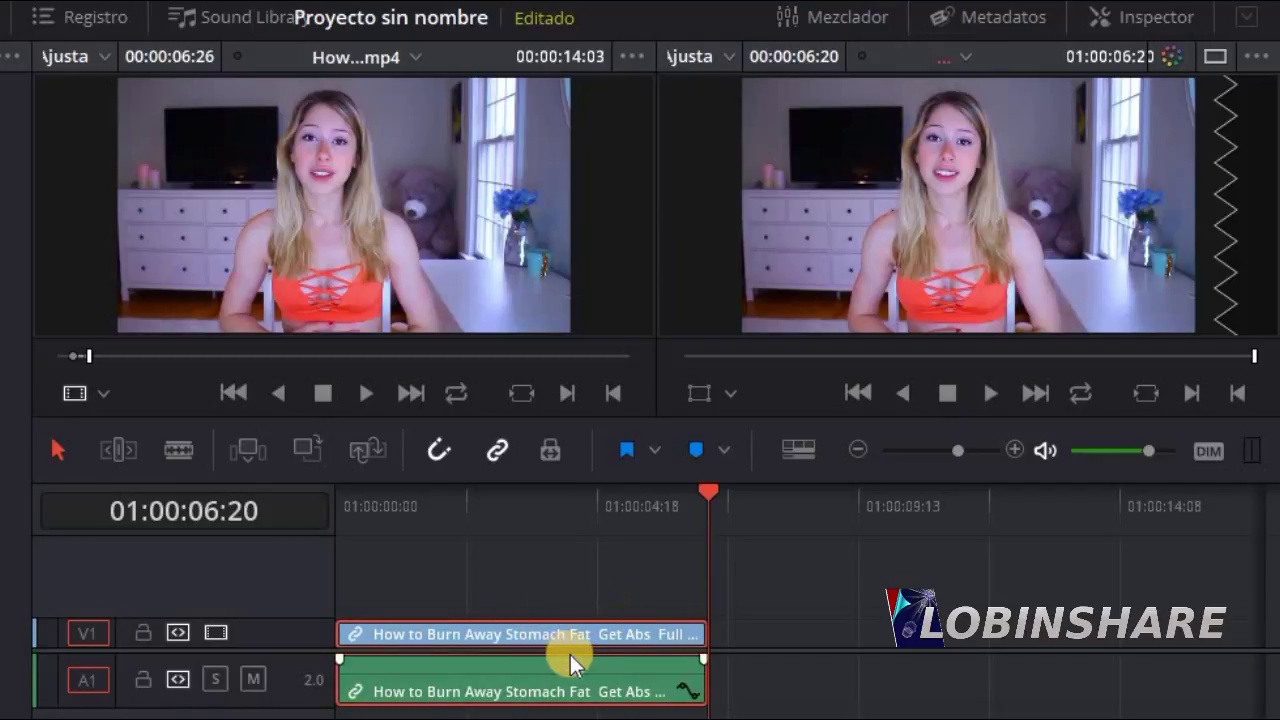
left_click(511, 498)
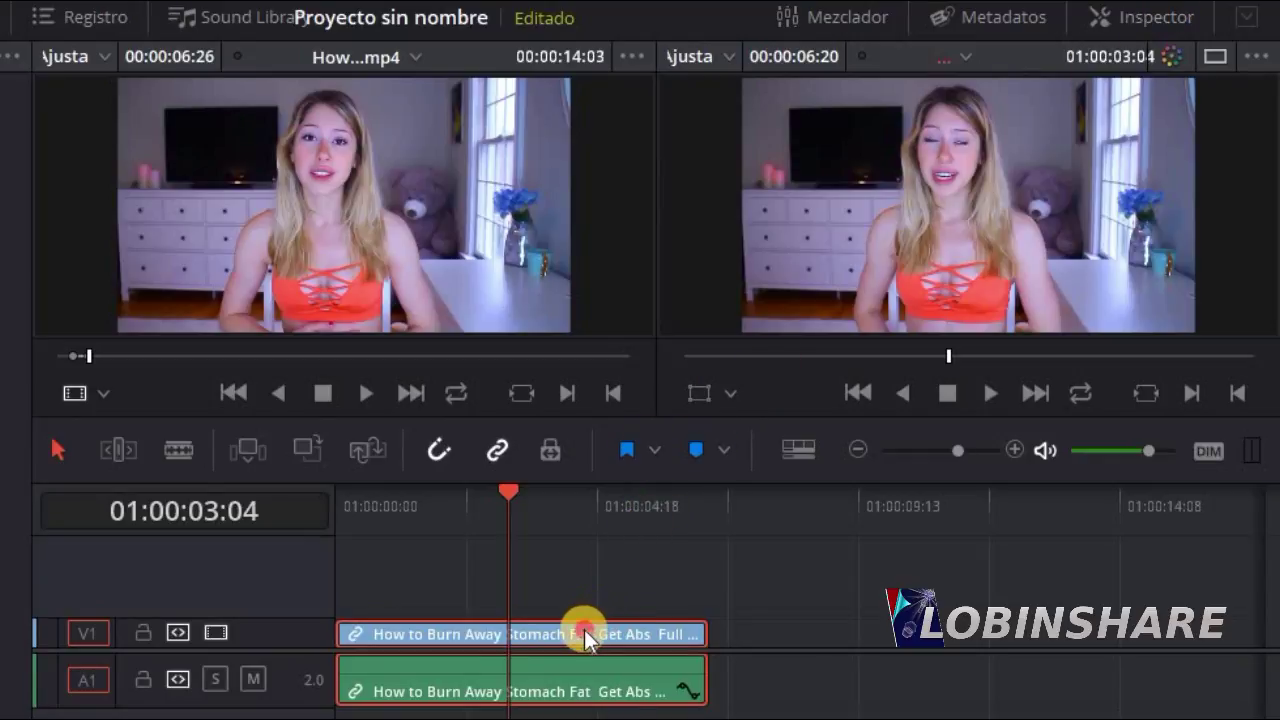
left_click_drag(512, 487, 512, 484)
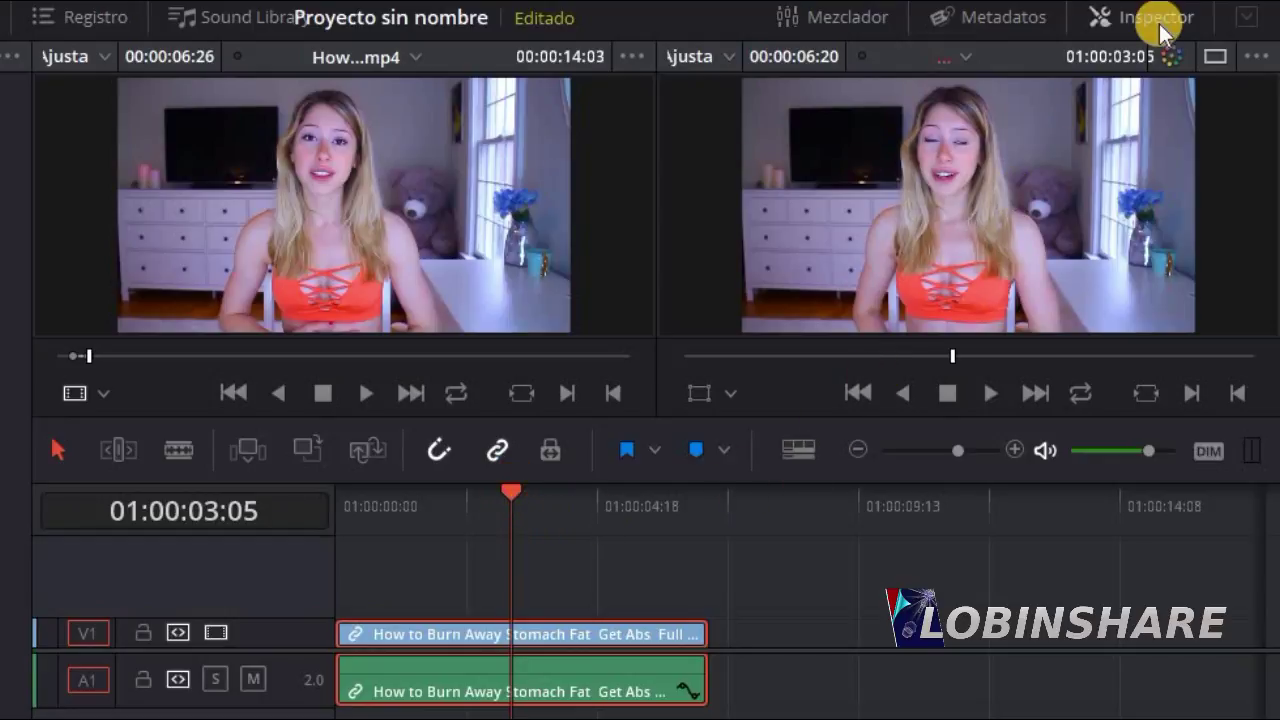
mouse_move(416, 154)
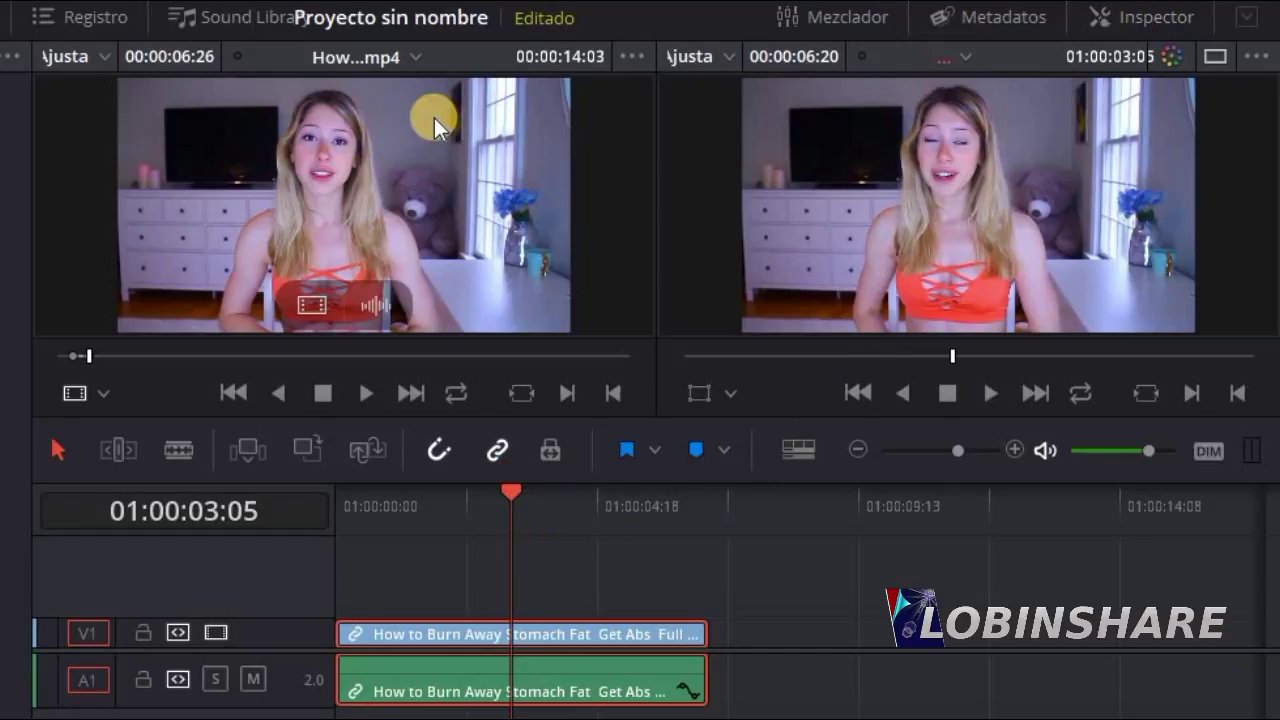
Step: Show the workout clip's Video settings in the Inspector, with Zoom dinámico still off
left_click(1143, 27)
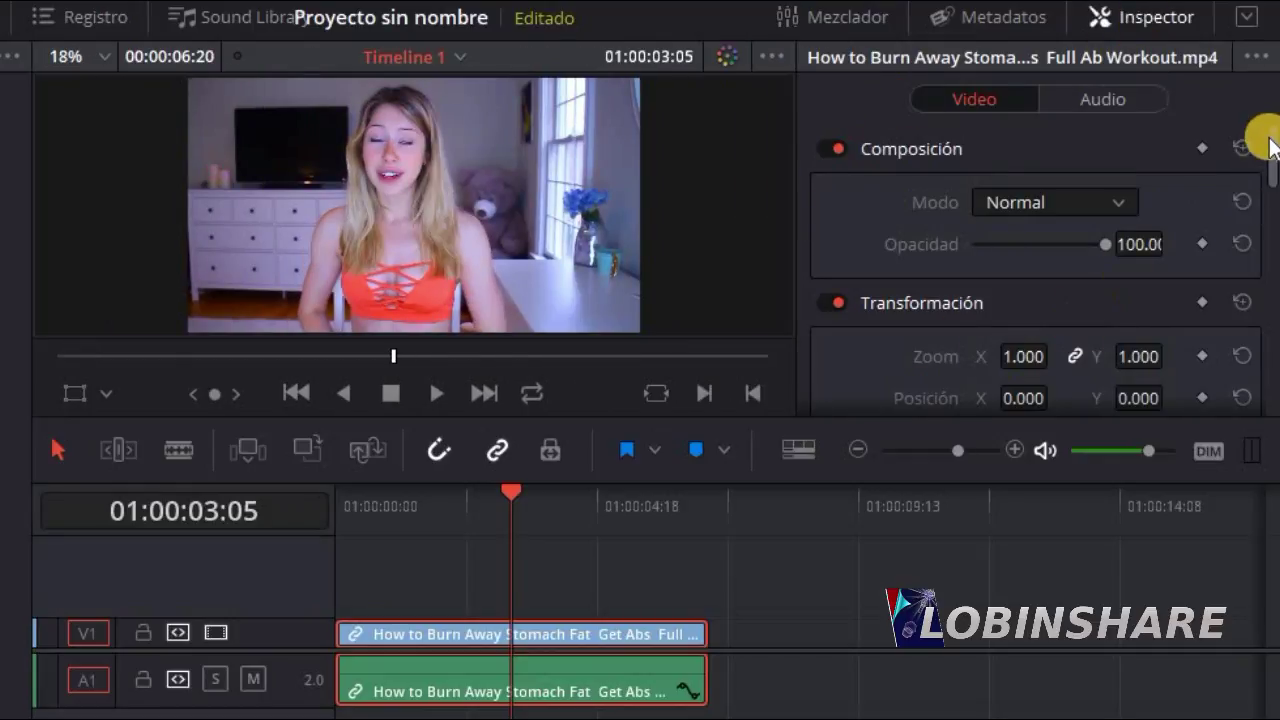
mouse_move(1271, 150)
left_mouse_down()
mouse_move(1271, 337)
mouse_move(1271, 170)
left_mouse_up()
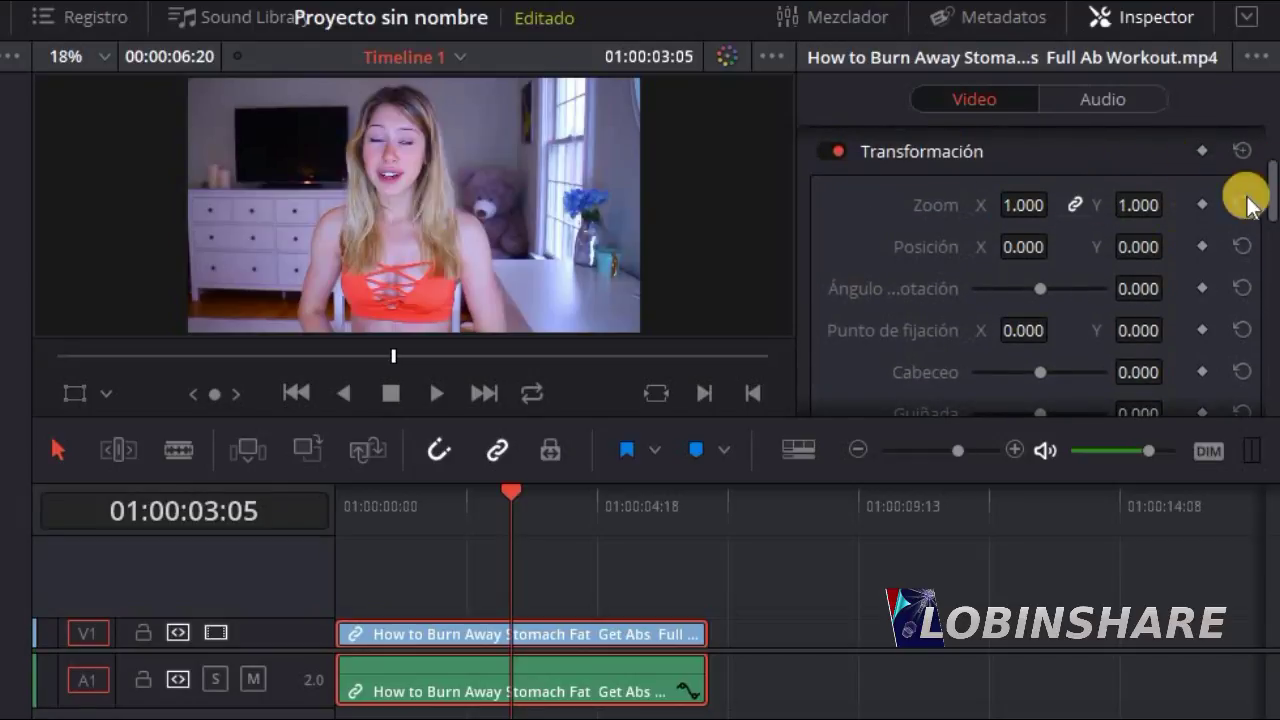
left_click_drag(1272, 193, 1258, 330)
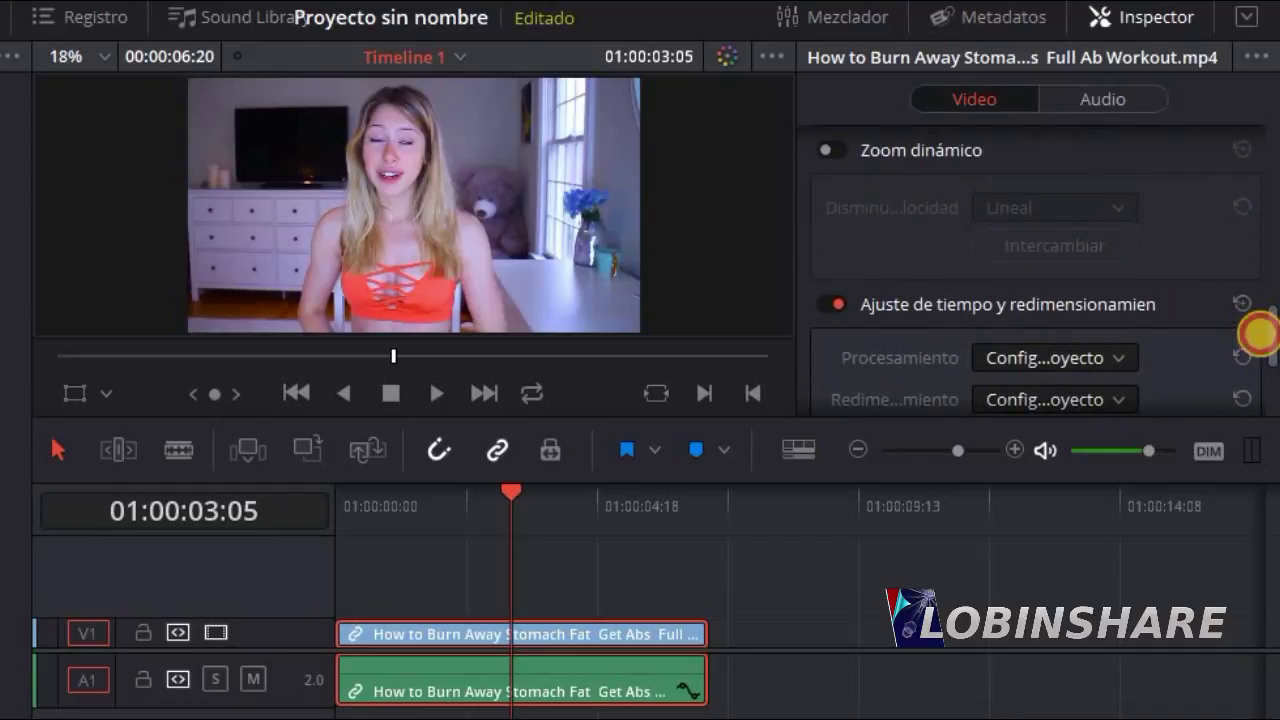
left_click(607, 634)
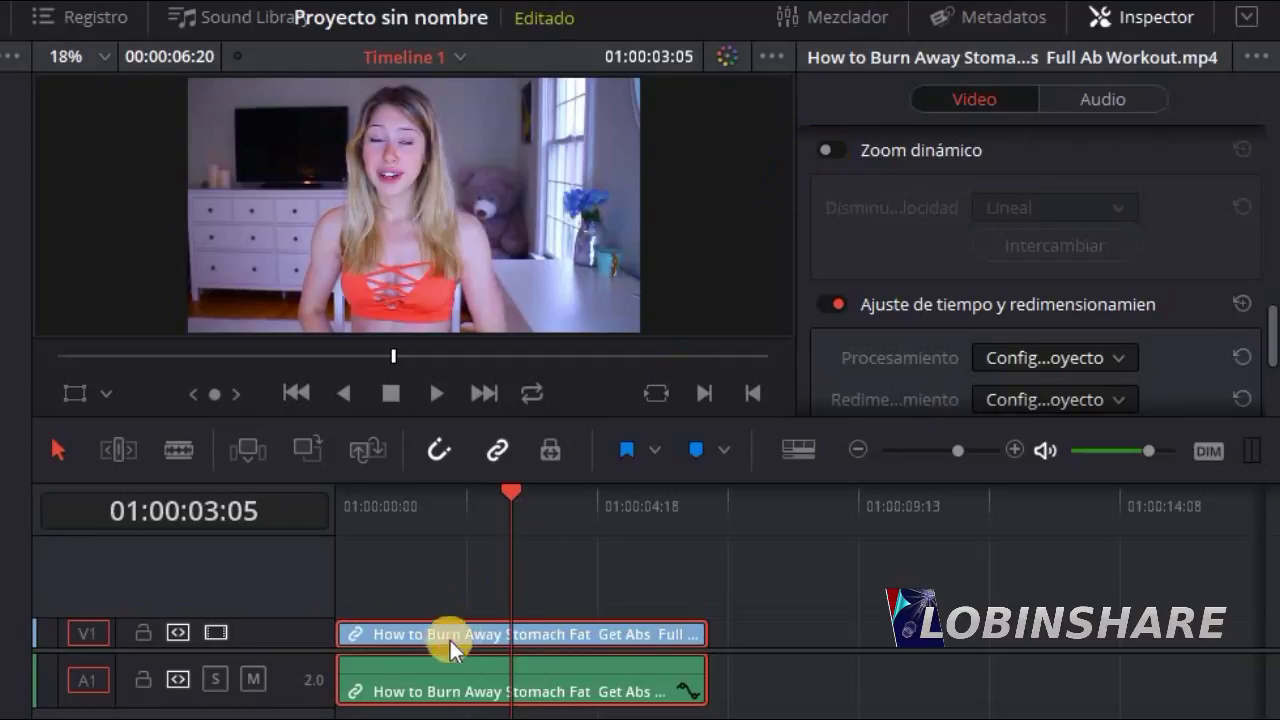
Step: Play the timeline from the start to review, then park the playhead near 01:00:01:14
left_click(343, 497)
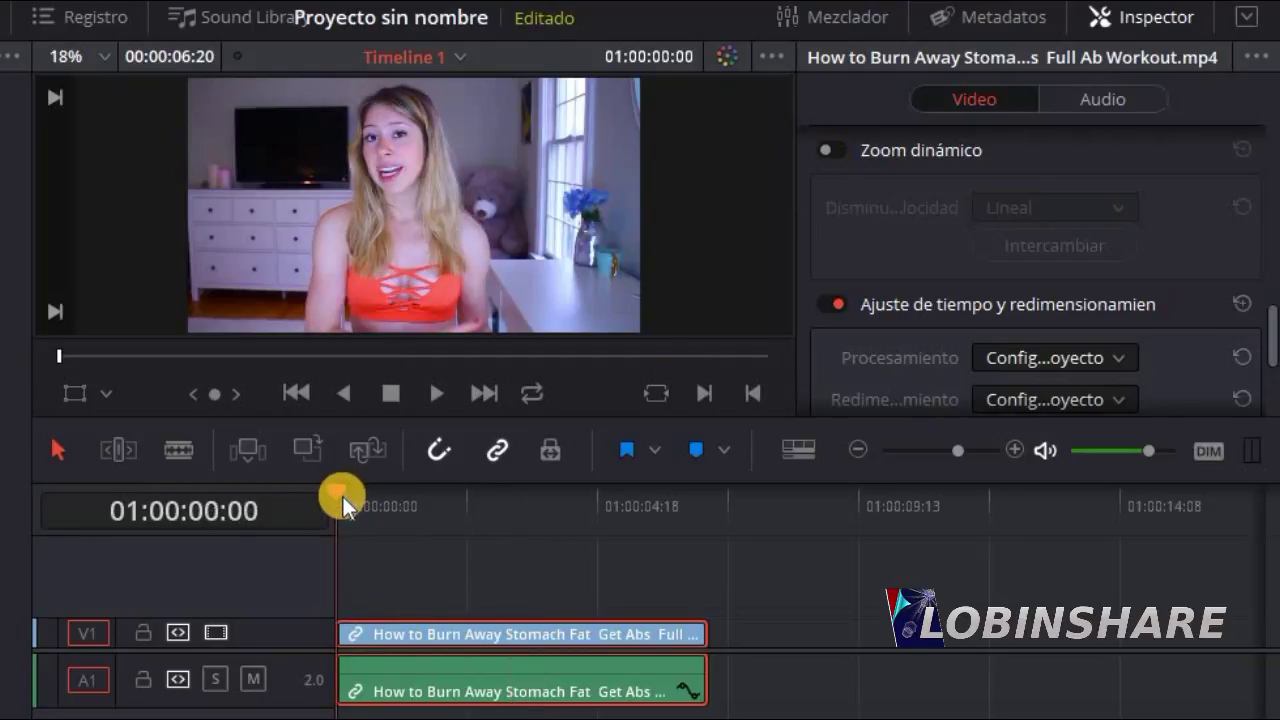
left_click(444, 394)
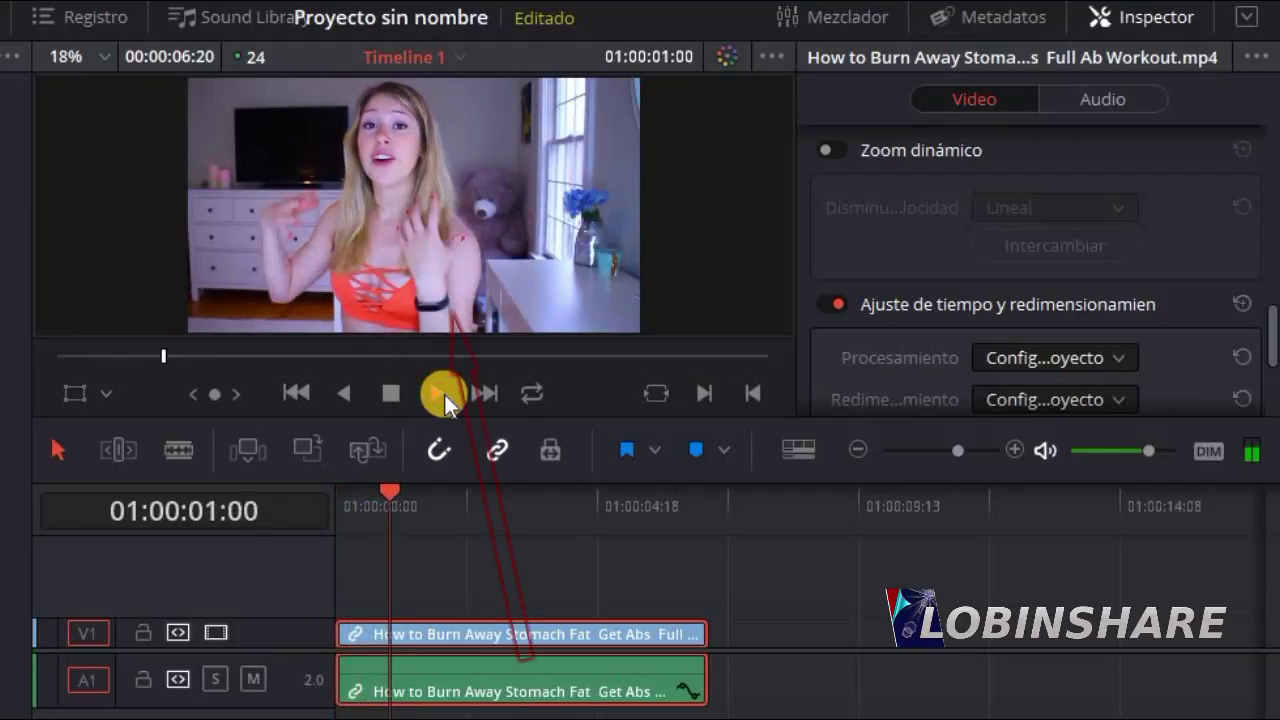
left_click(391, 395)
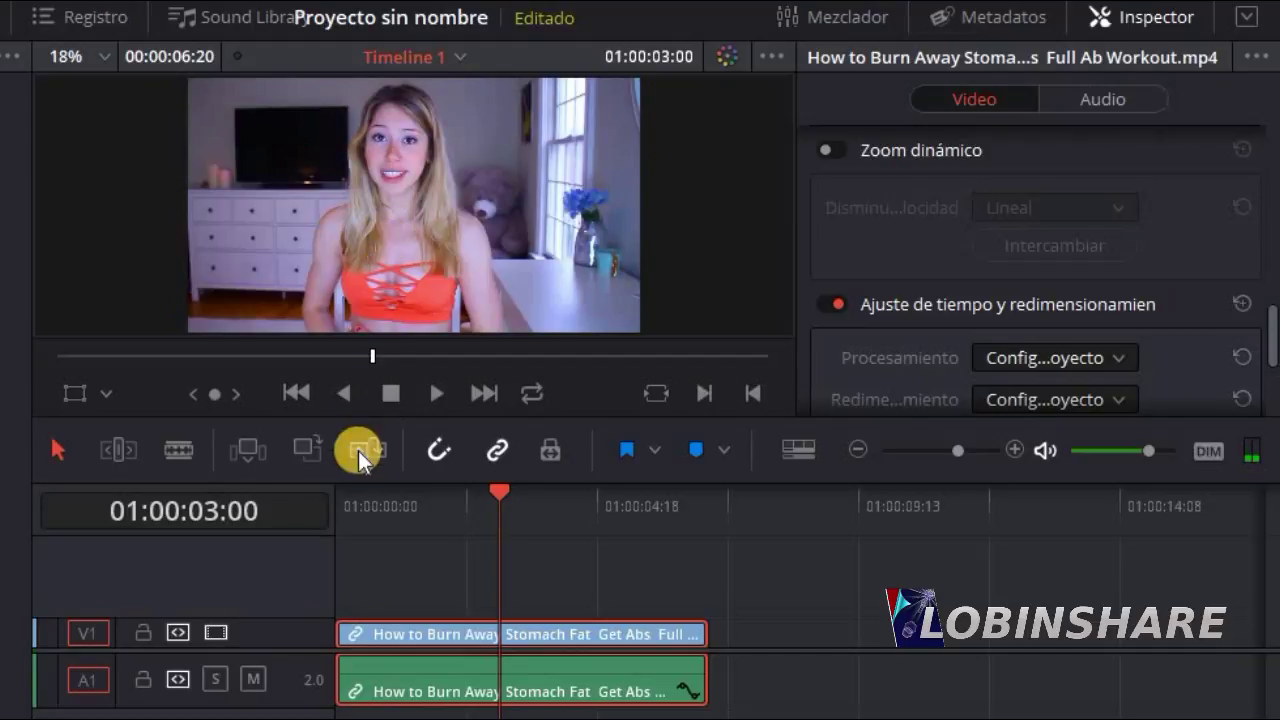
left_click(341, 499)
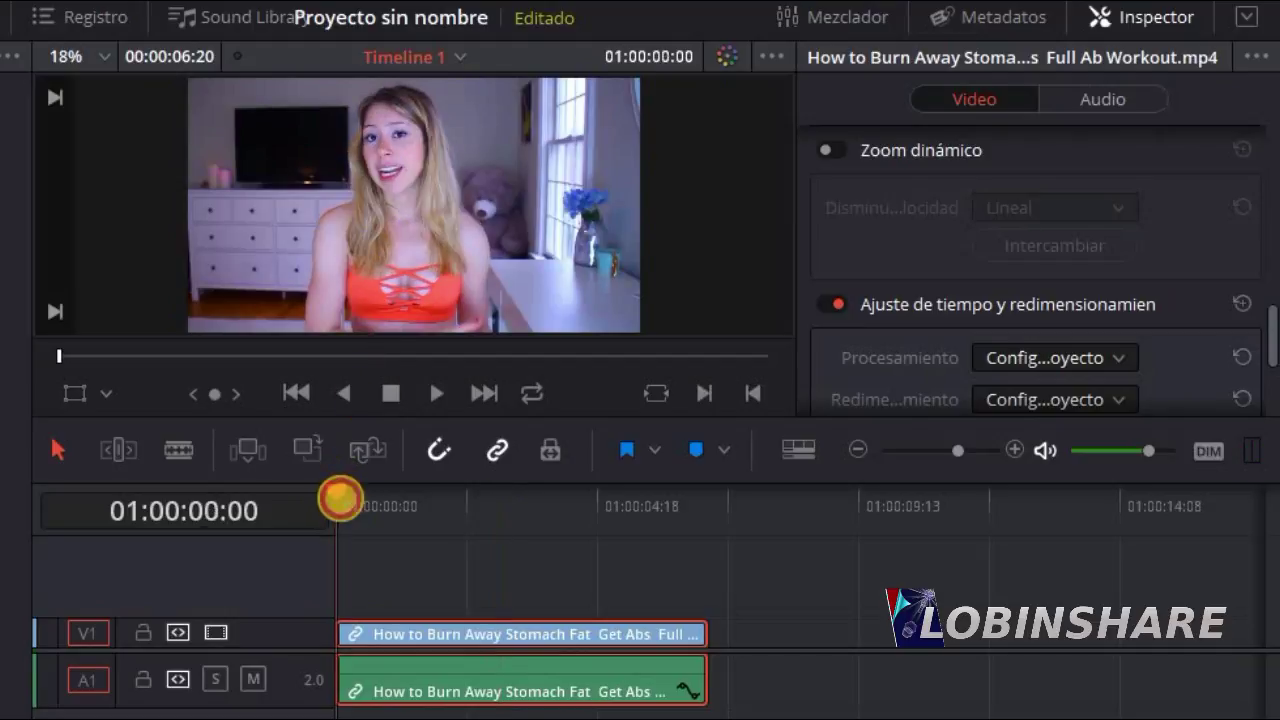
left_click(424, 498)
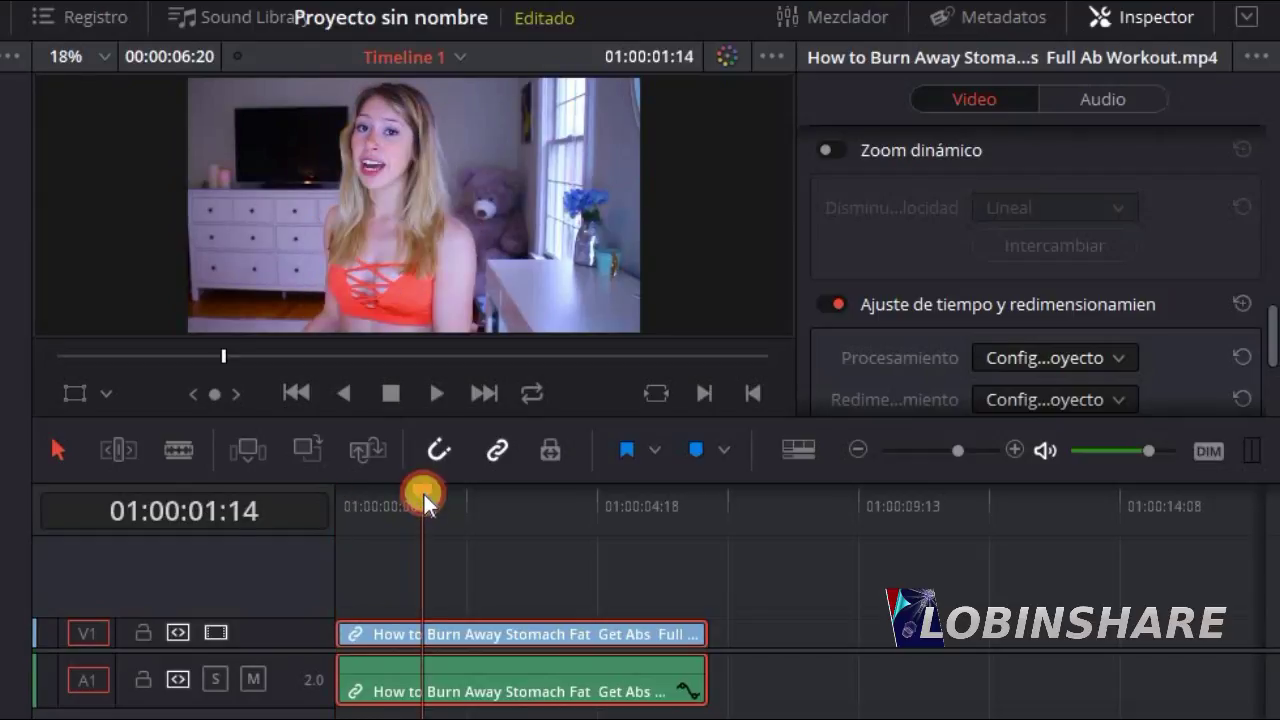
Step: Cut the V1/A1 workout clip at 01:00:01:17 with the Blade tool
left_click(431, 490)
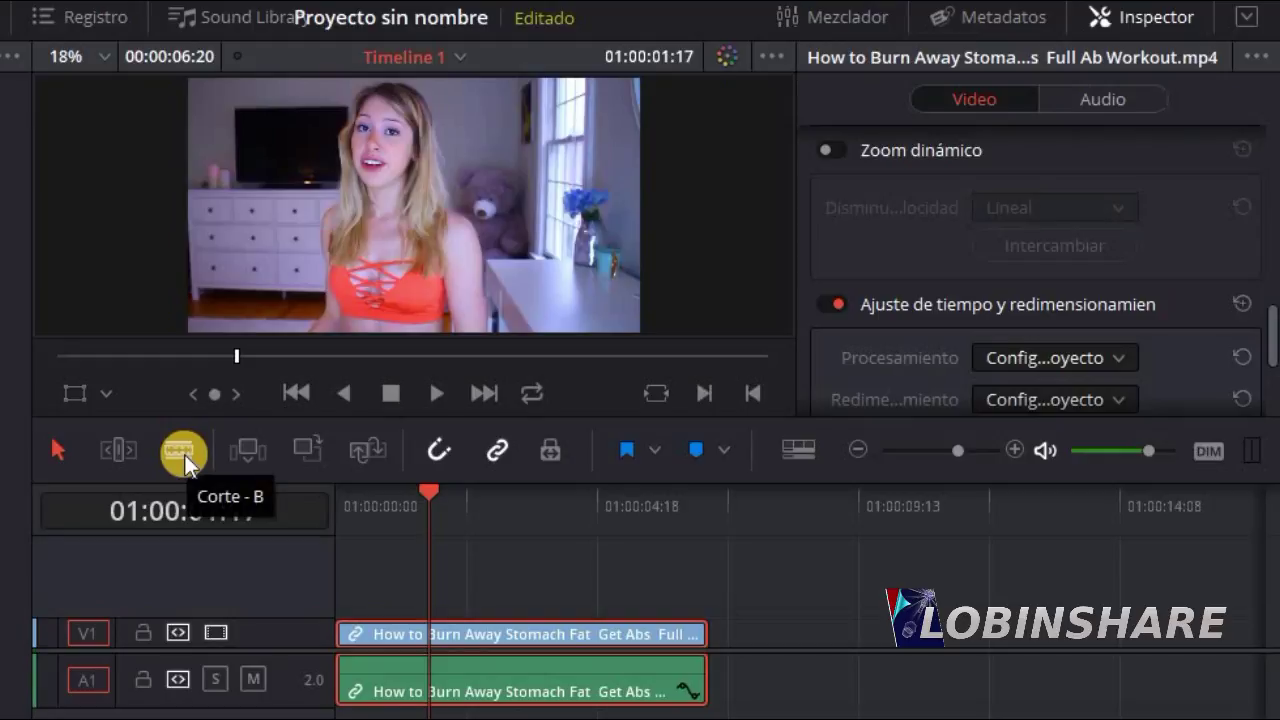
left_click(185, 455)
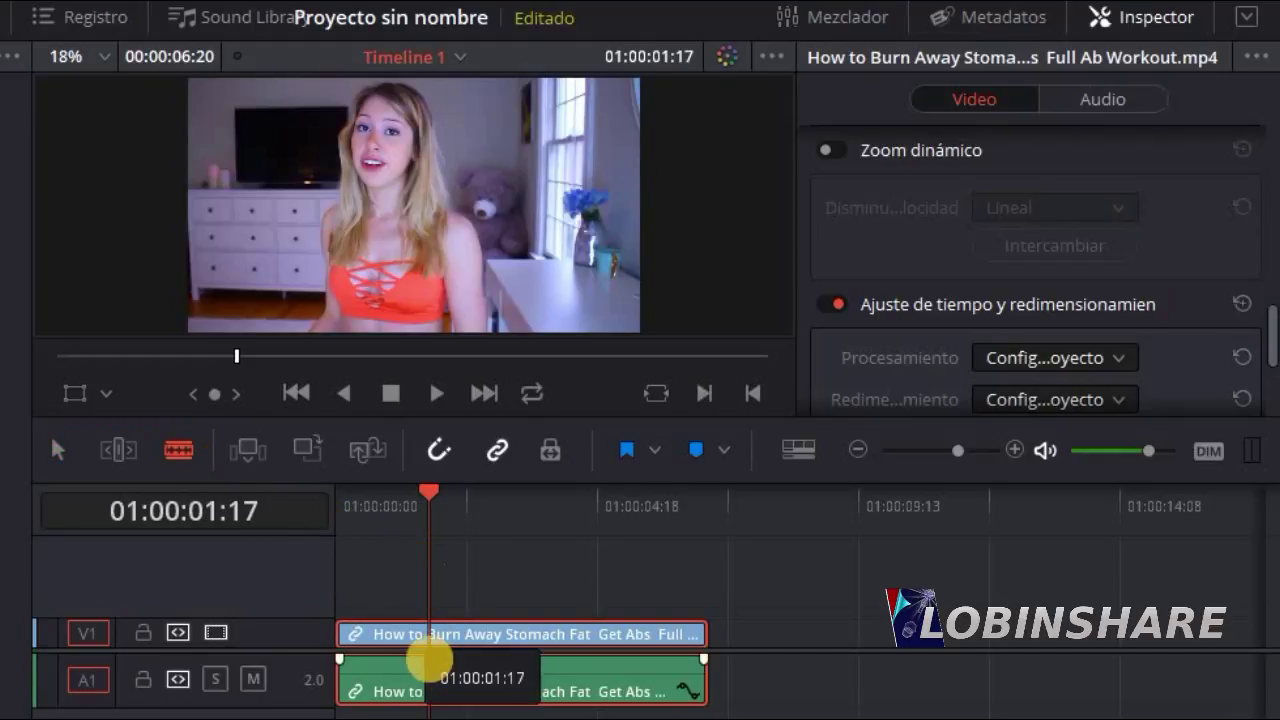
left_click(428, 660)
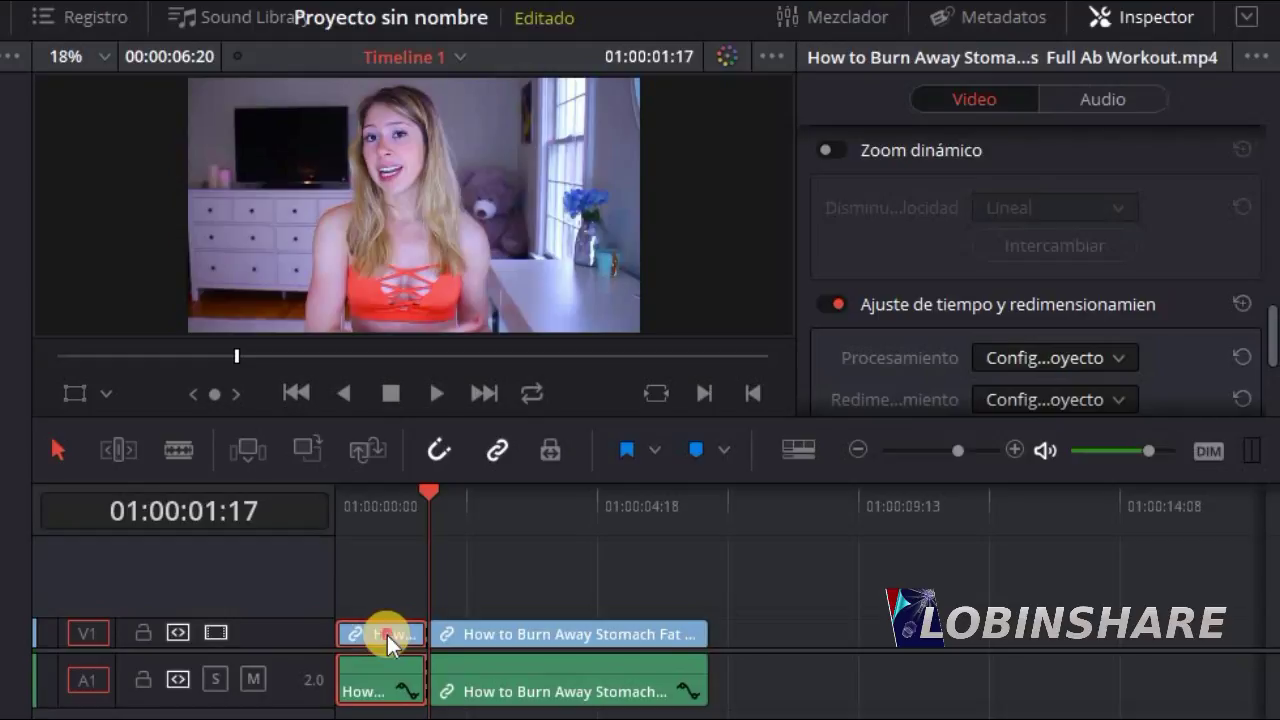
Step: Enable linear Zoom dinámico on the short opening clip and preview it from the timeline start
left_click(365, 511)
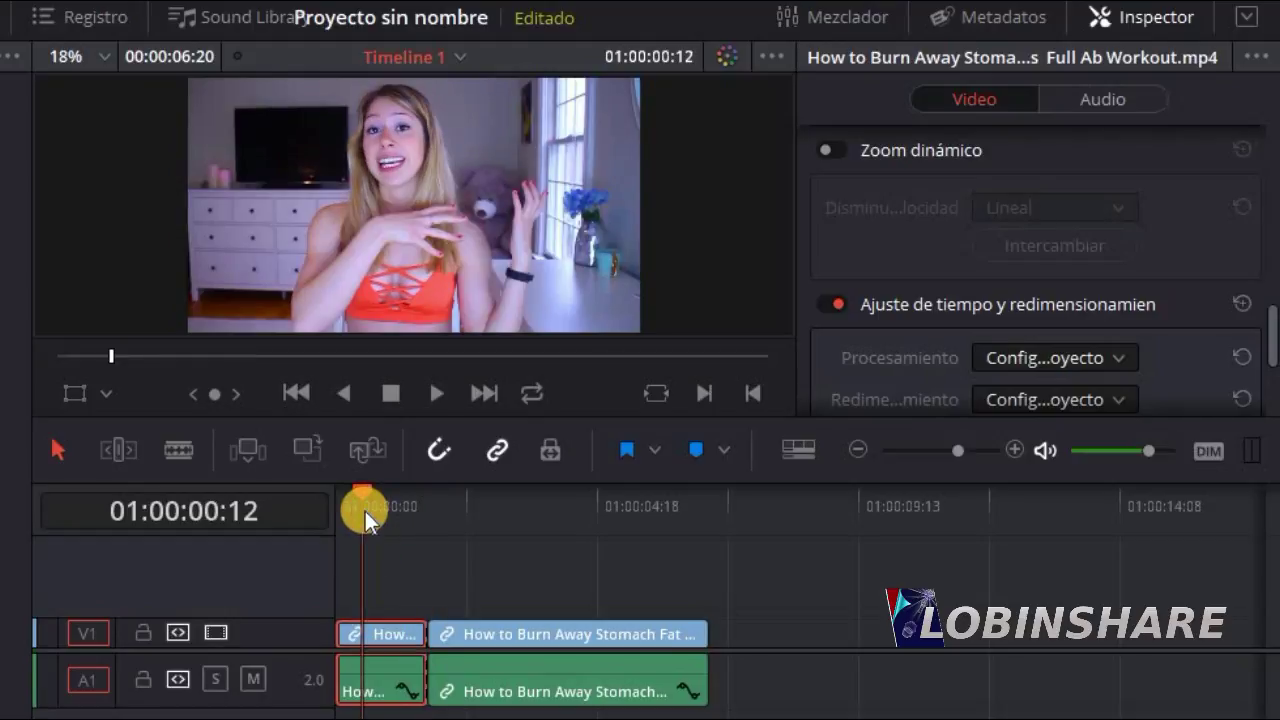
left_click(836, 155)
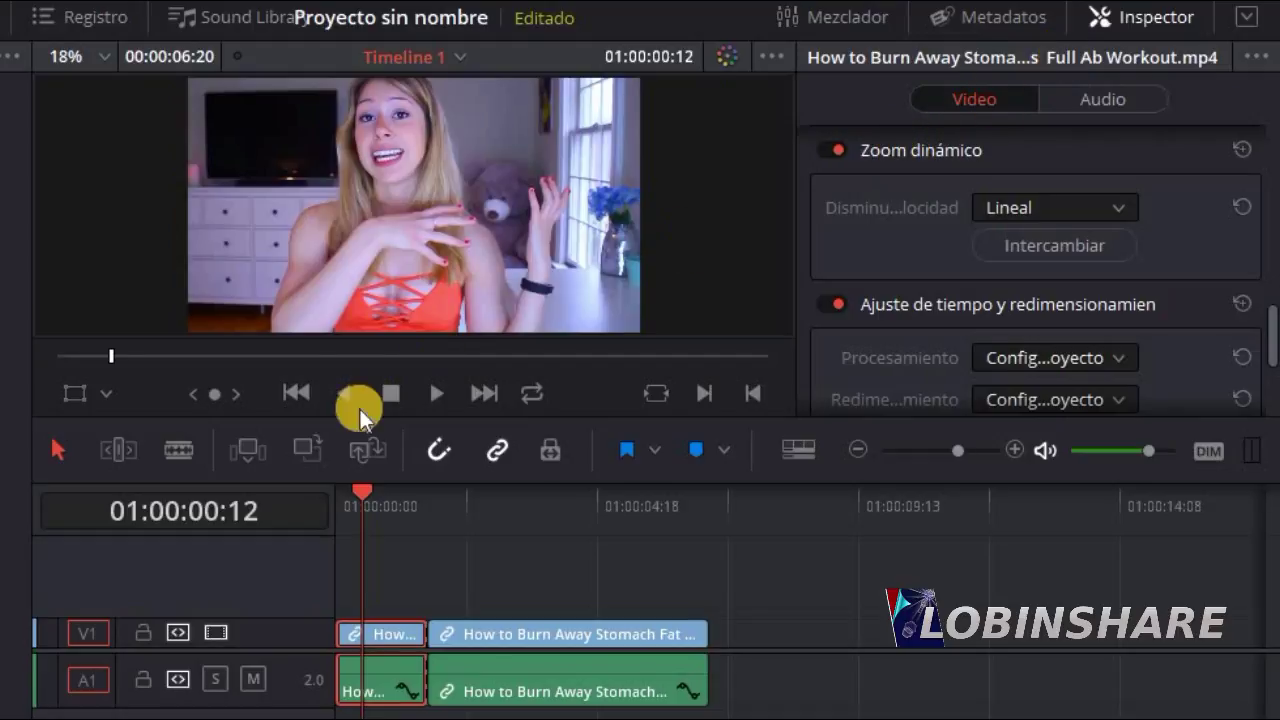
left_click_drag(365, 494, 353, 494)
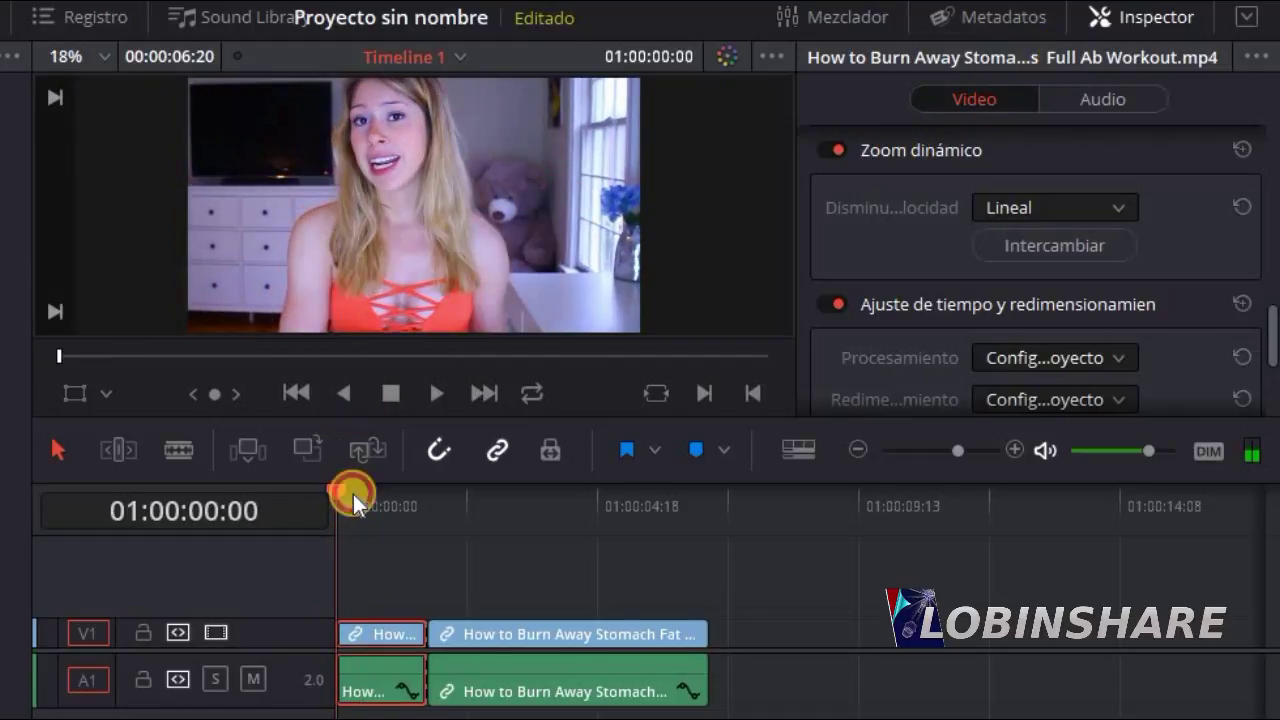
left_click(443, 400)
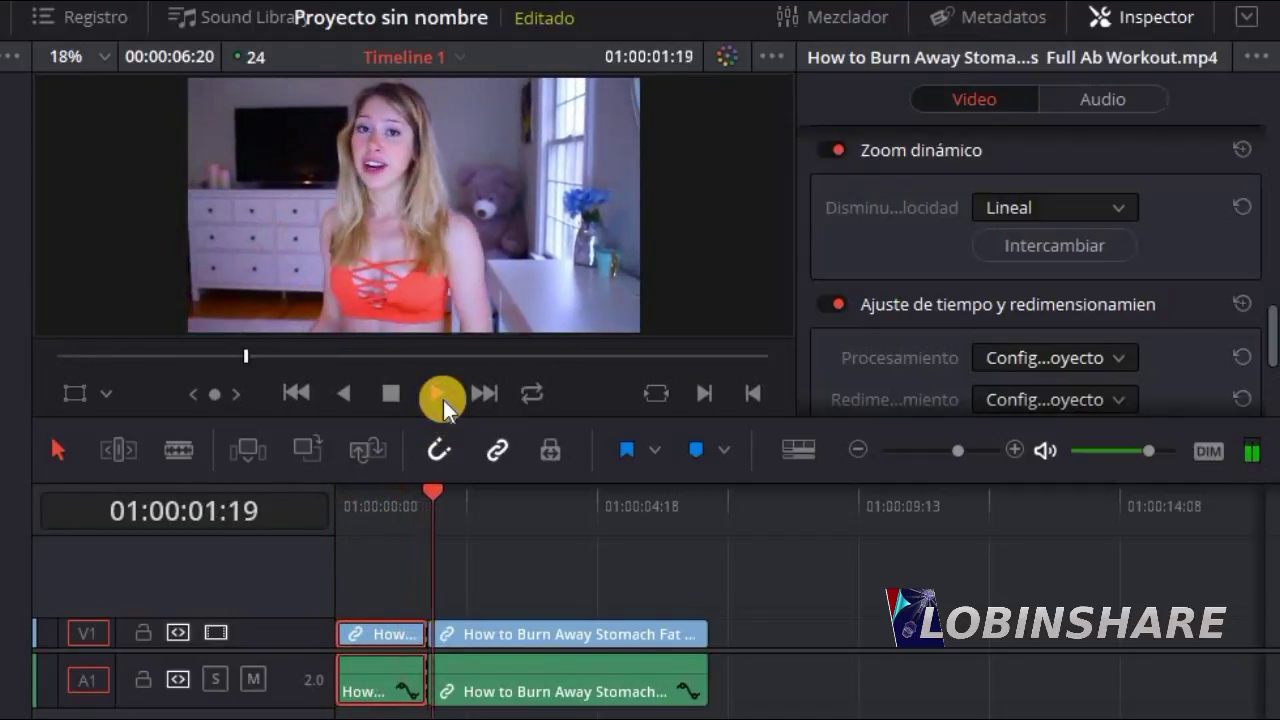
left_click(340, 508)
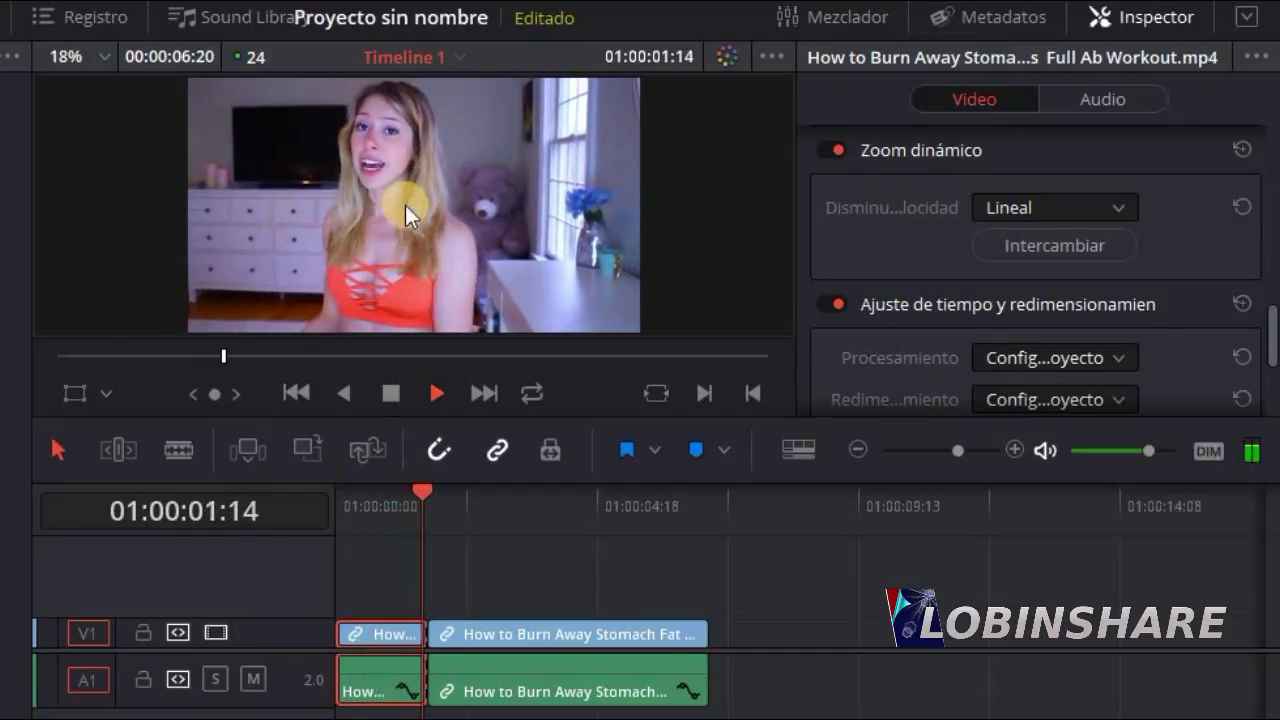
left_click(392, 393)
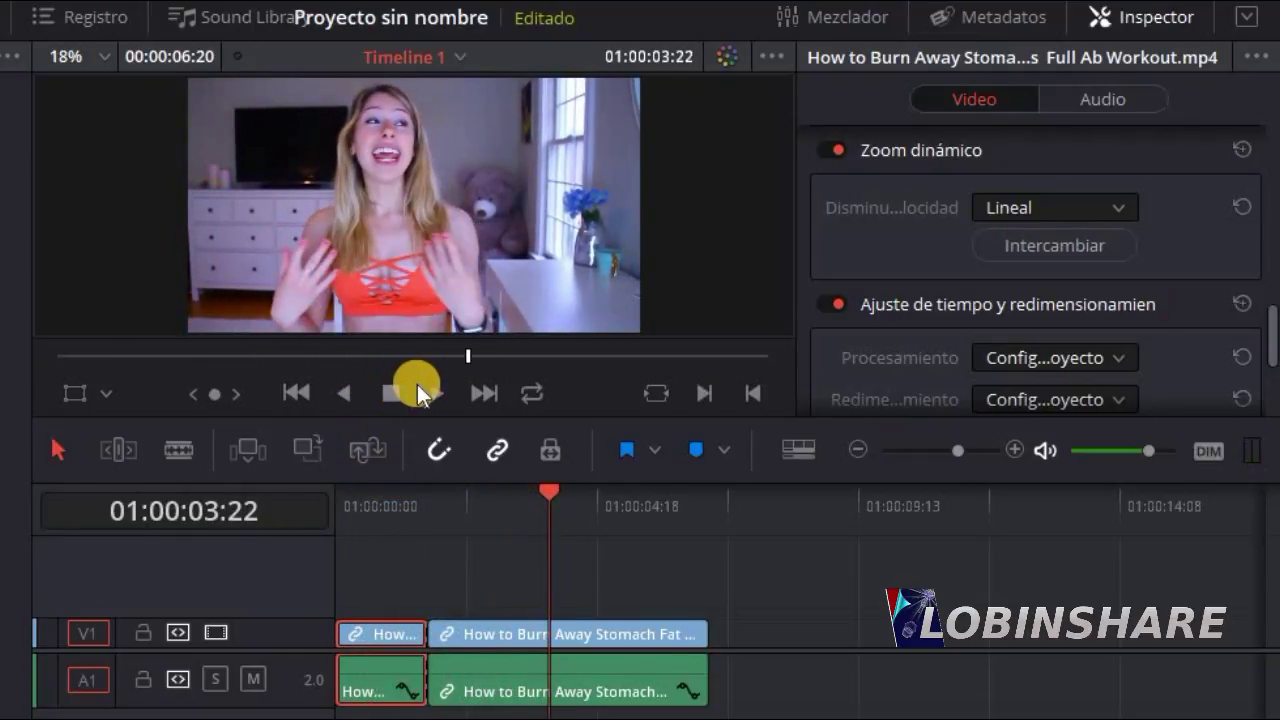
left_click(438, 393)
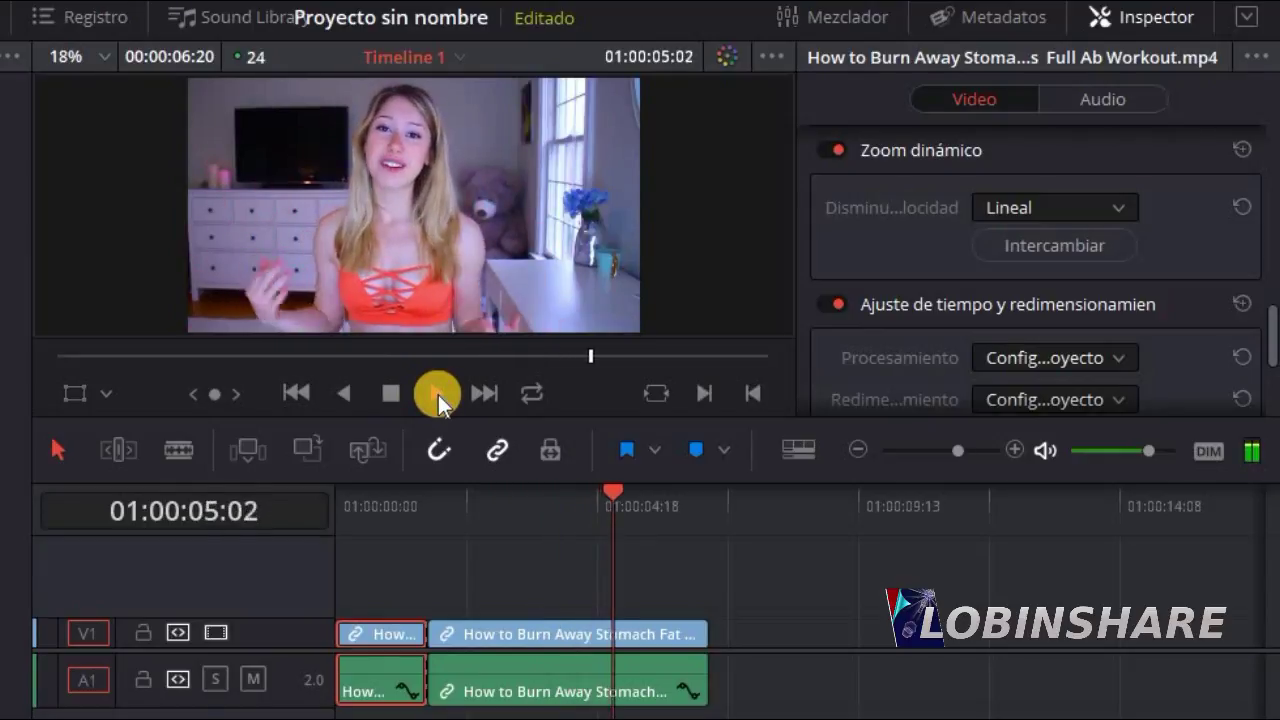
left_click(393, 395)
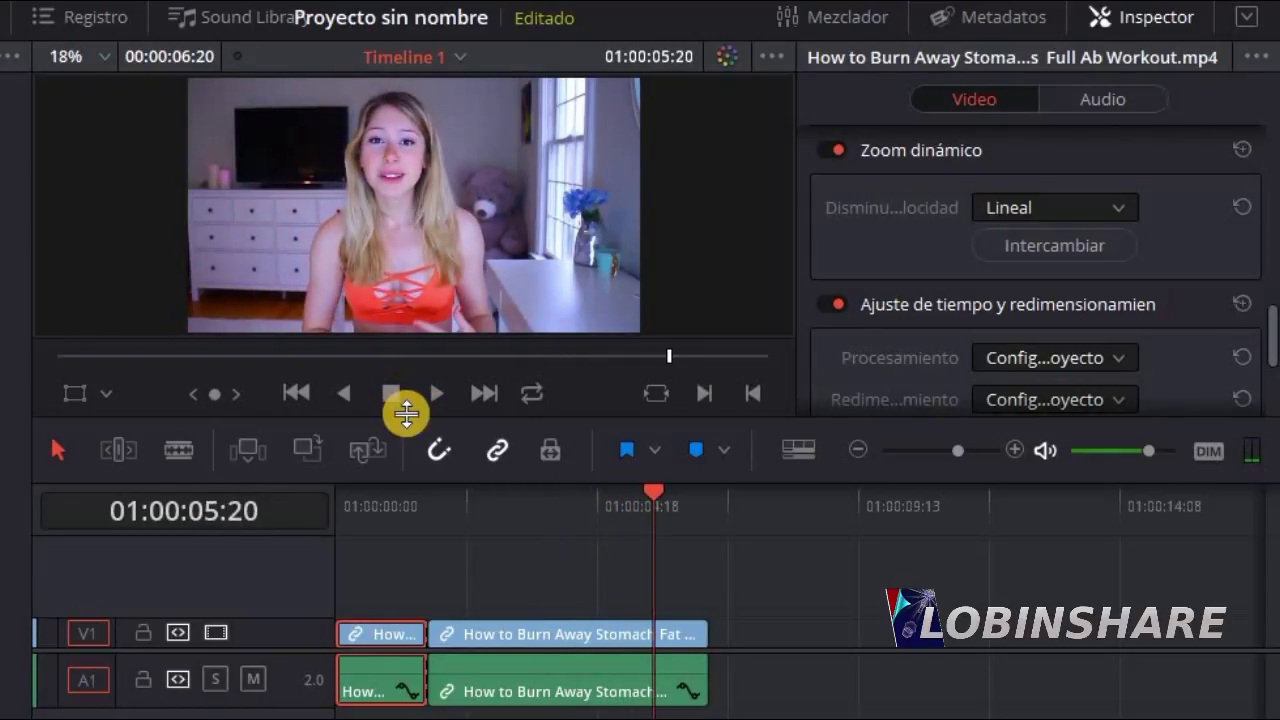
left_click(619, 508)
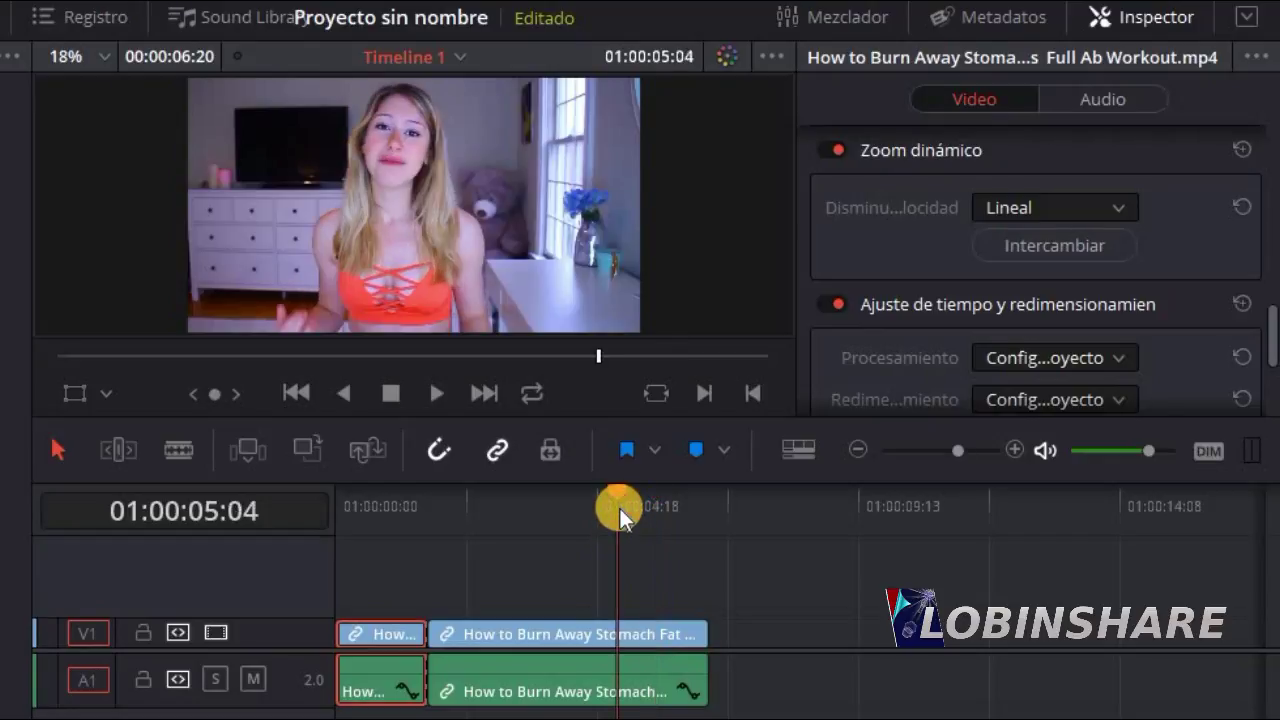
Step: Split the remainder at 01:00:05:04 and select the resulting third clip
left_click(198, 451)
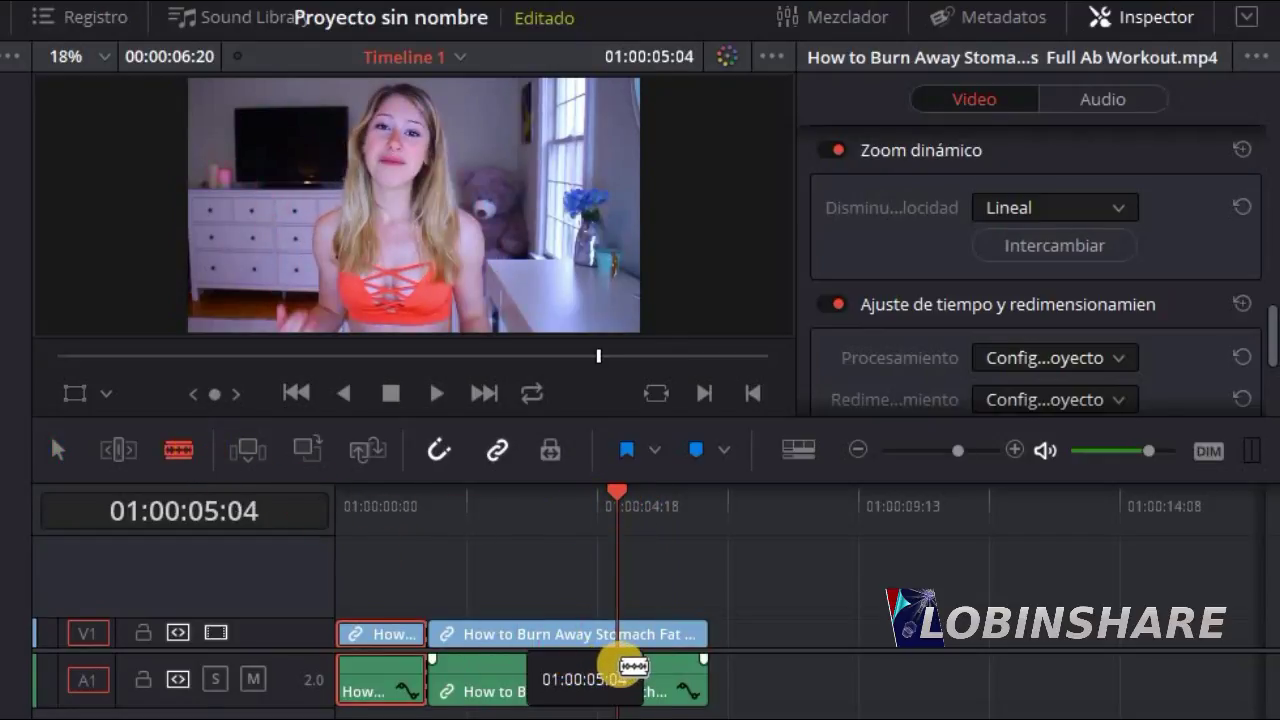
left_click(632, 638)
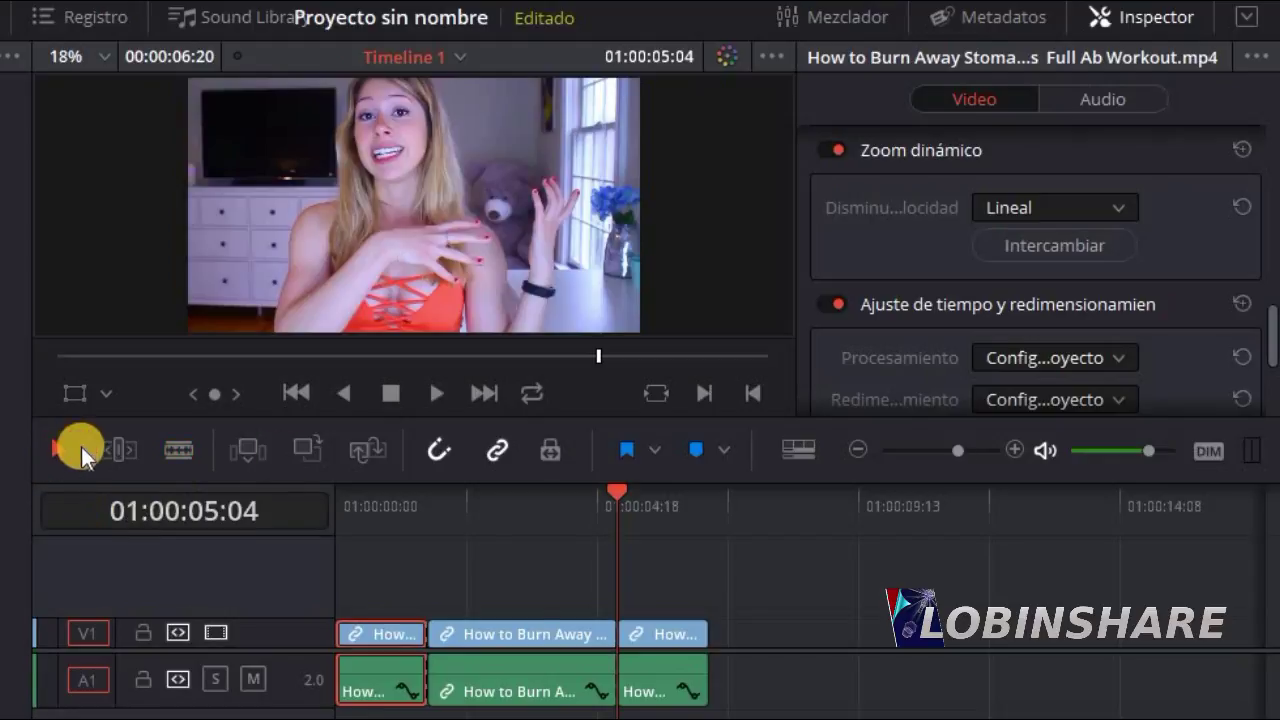
left_click(671, 634)
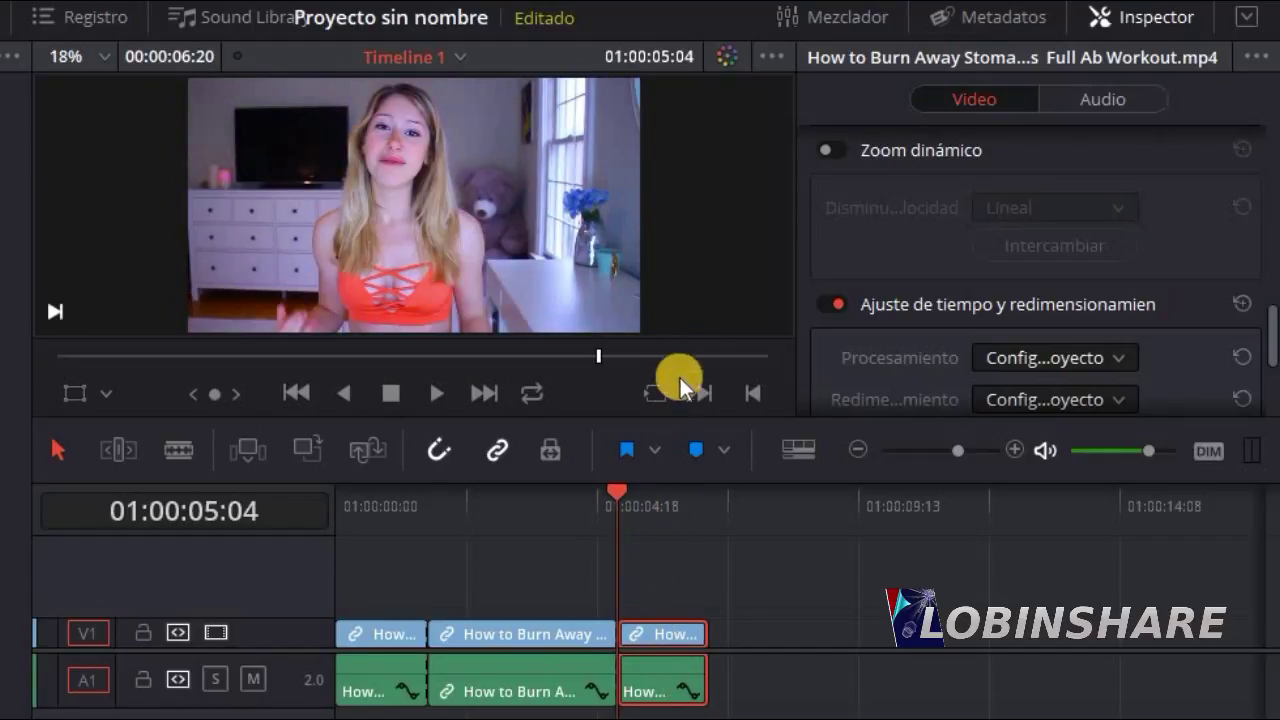
Step: Turn on Zoom dinámico for the third clip and replay it from about 01:00:03:16
left_click(839, 153)
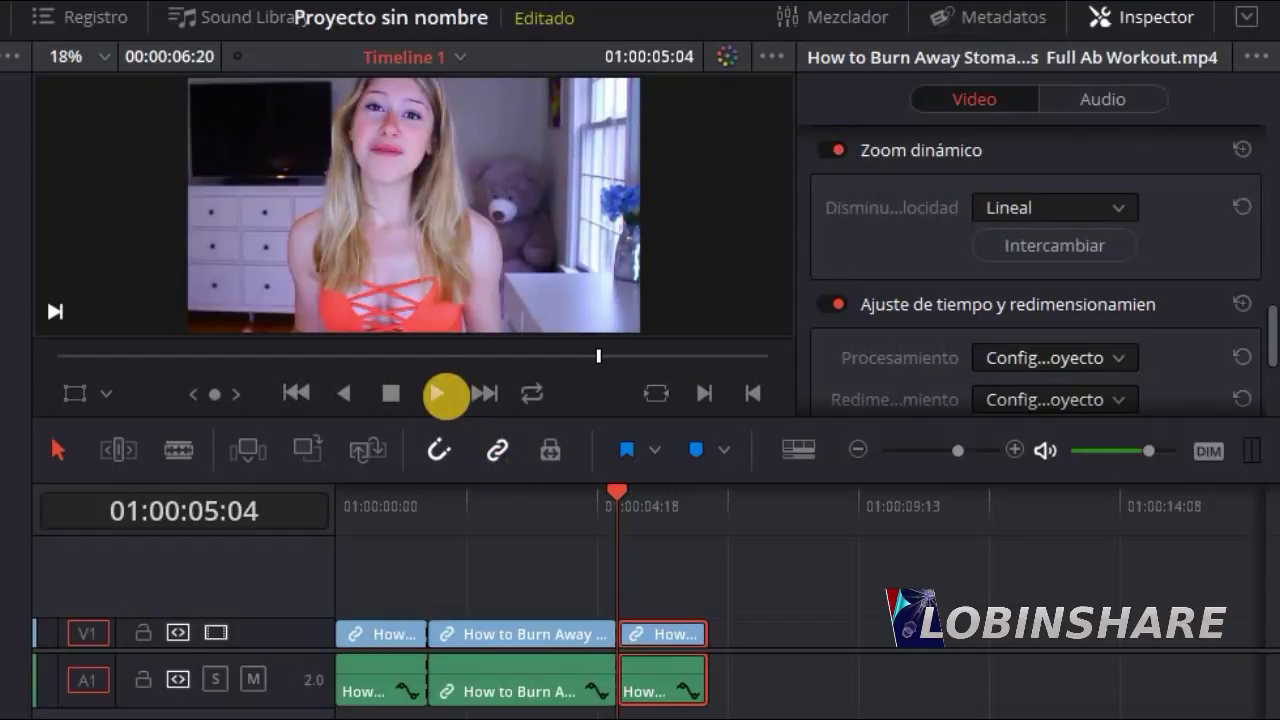
left_click(442, 391)
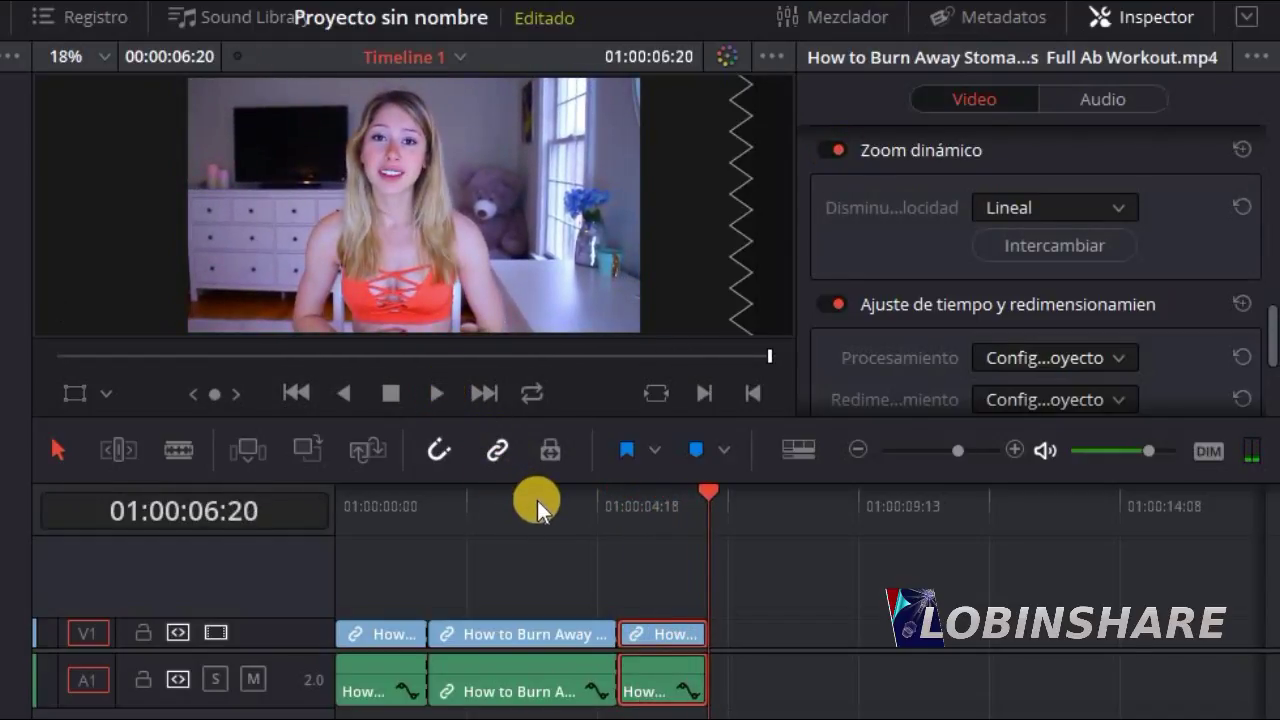
left_click(537, 500)
left_click(437, 395)
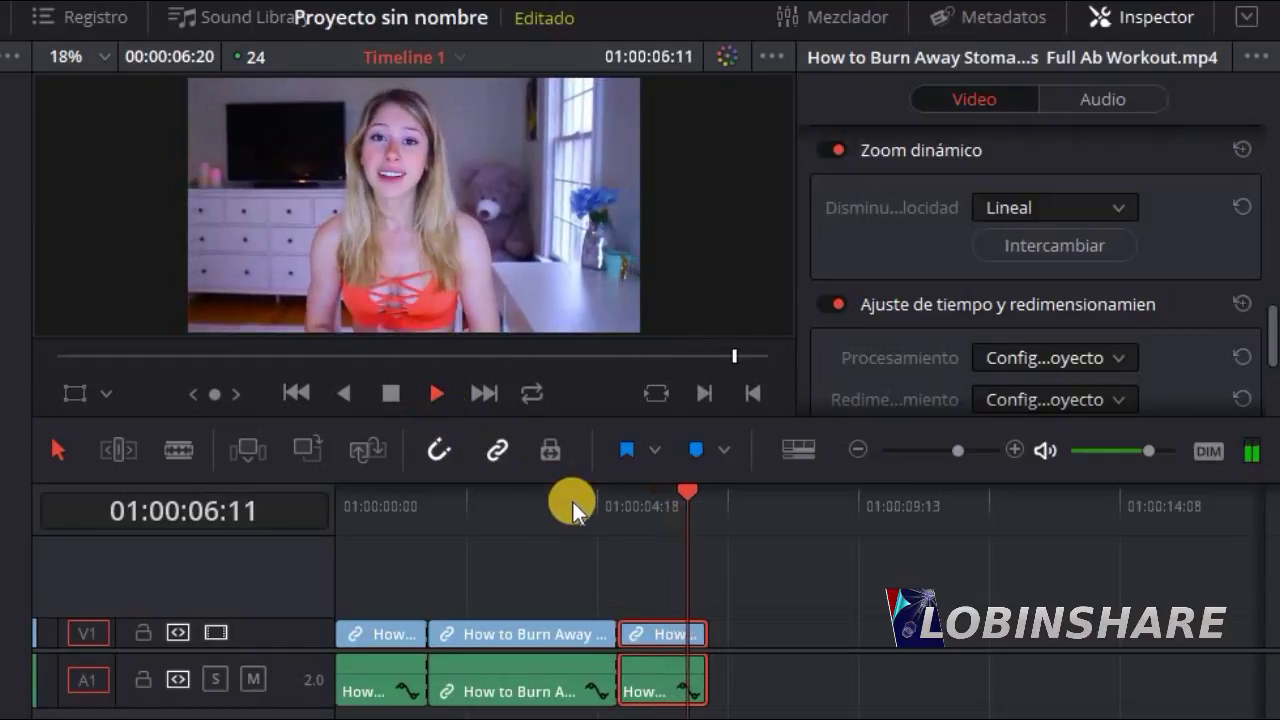
left_click(572, 502)
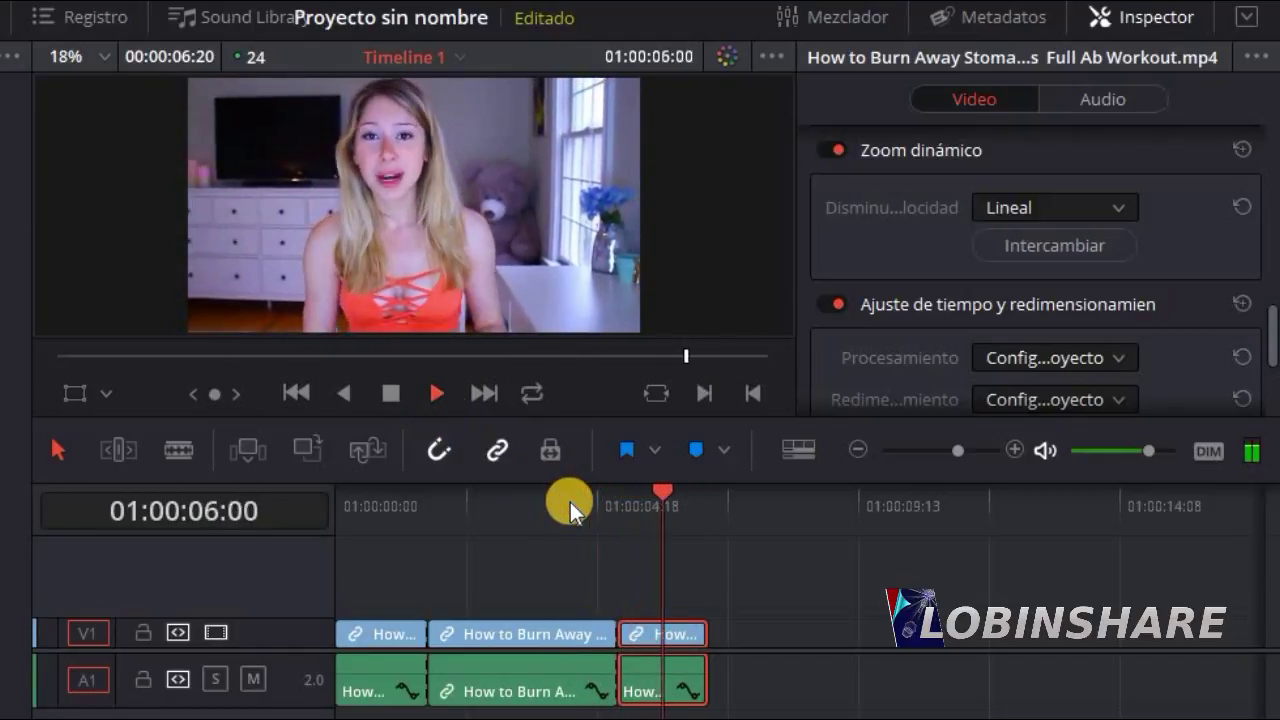
left_click(559, 497)
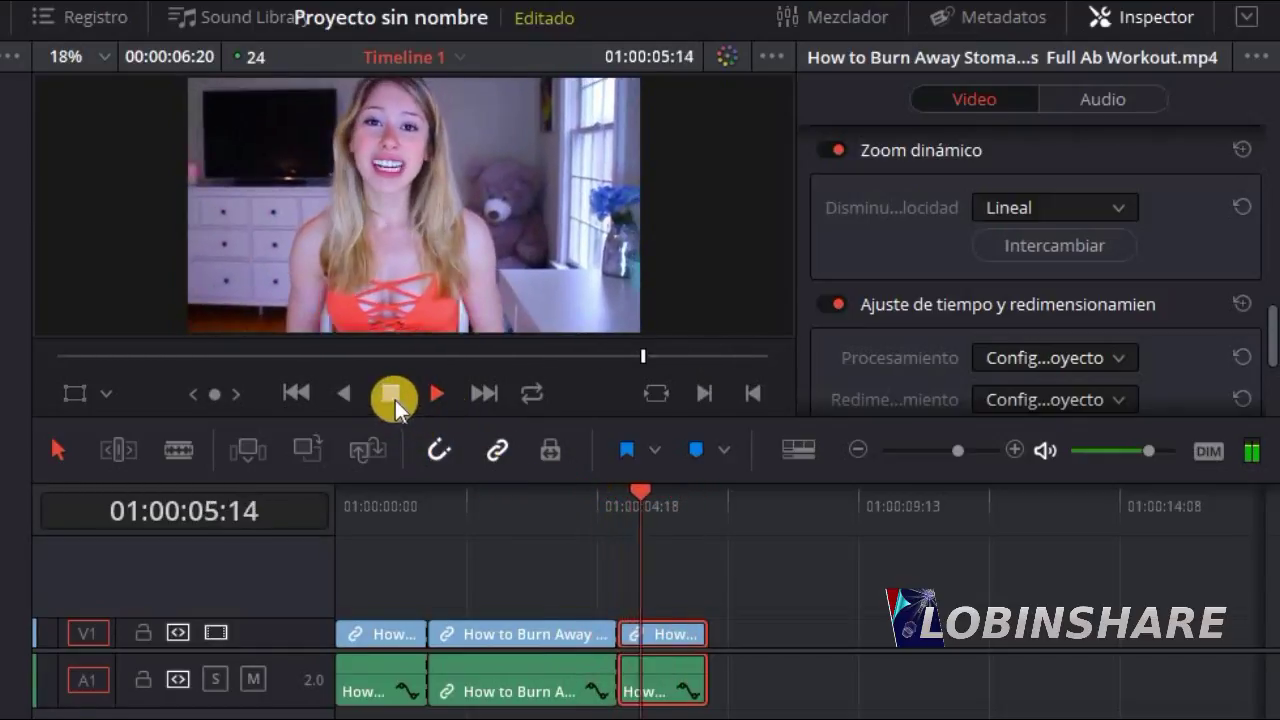
left_click(393, 396)
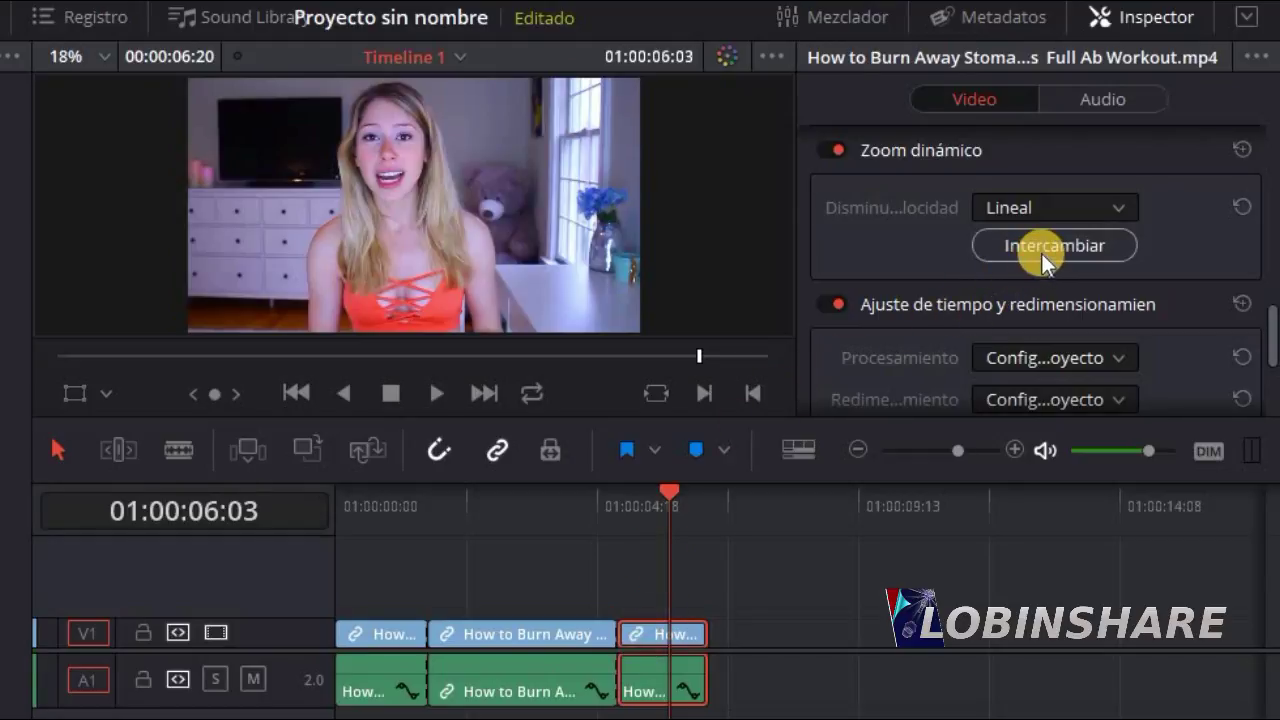
Step: Reverse the third clip's zoom direction with Intercambiar and replay it from its start
left_click(621, 502)
left_click(437, 394)
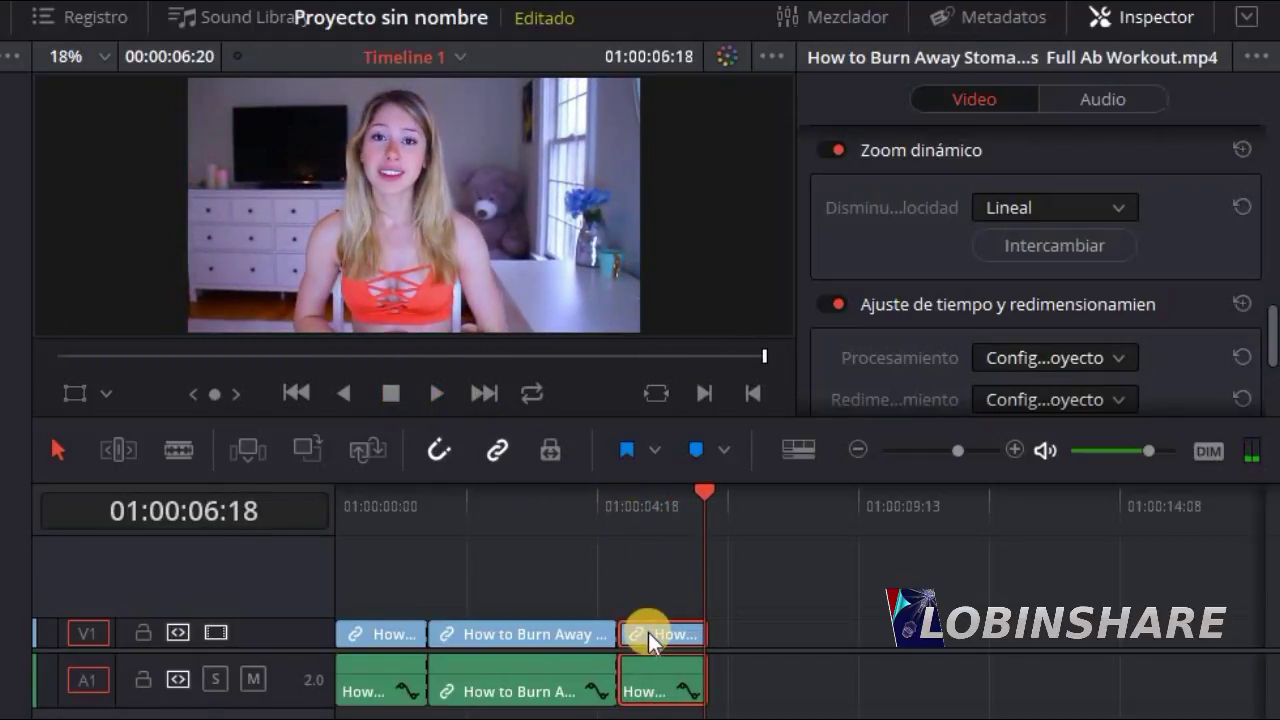
left_click(1024, 248)
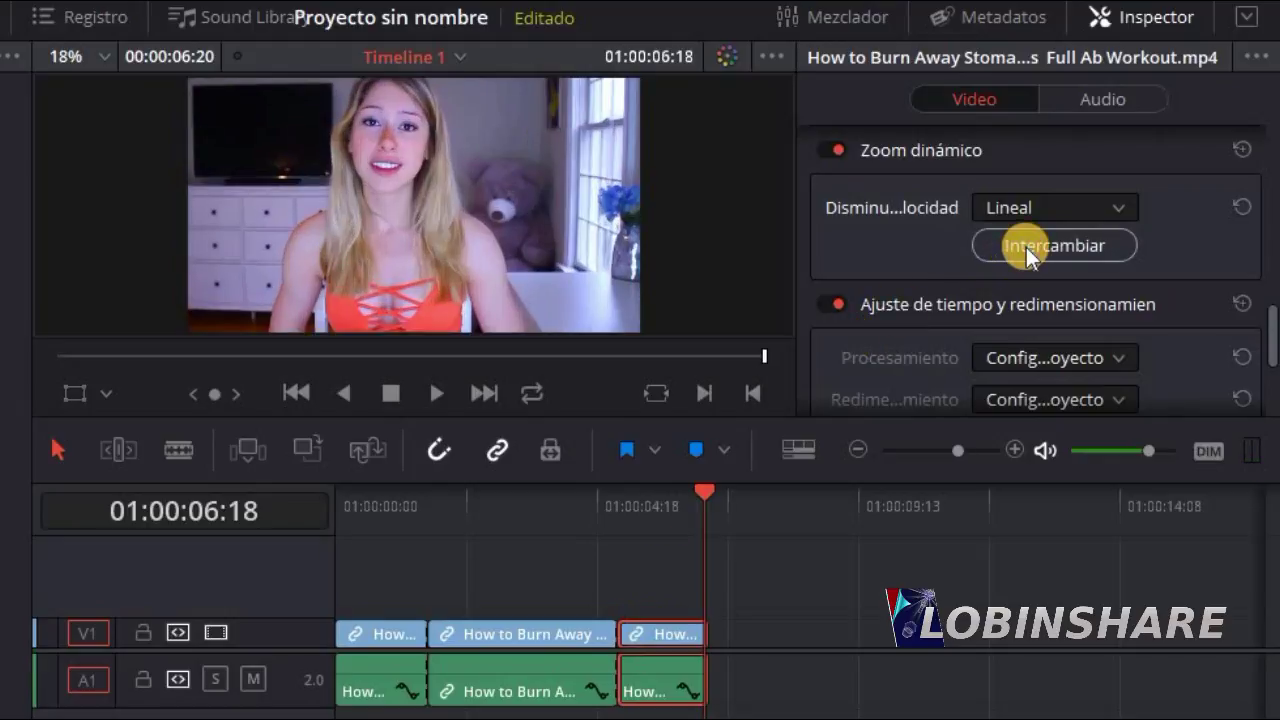
left_click(609, 503)
left_click(434, 392)
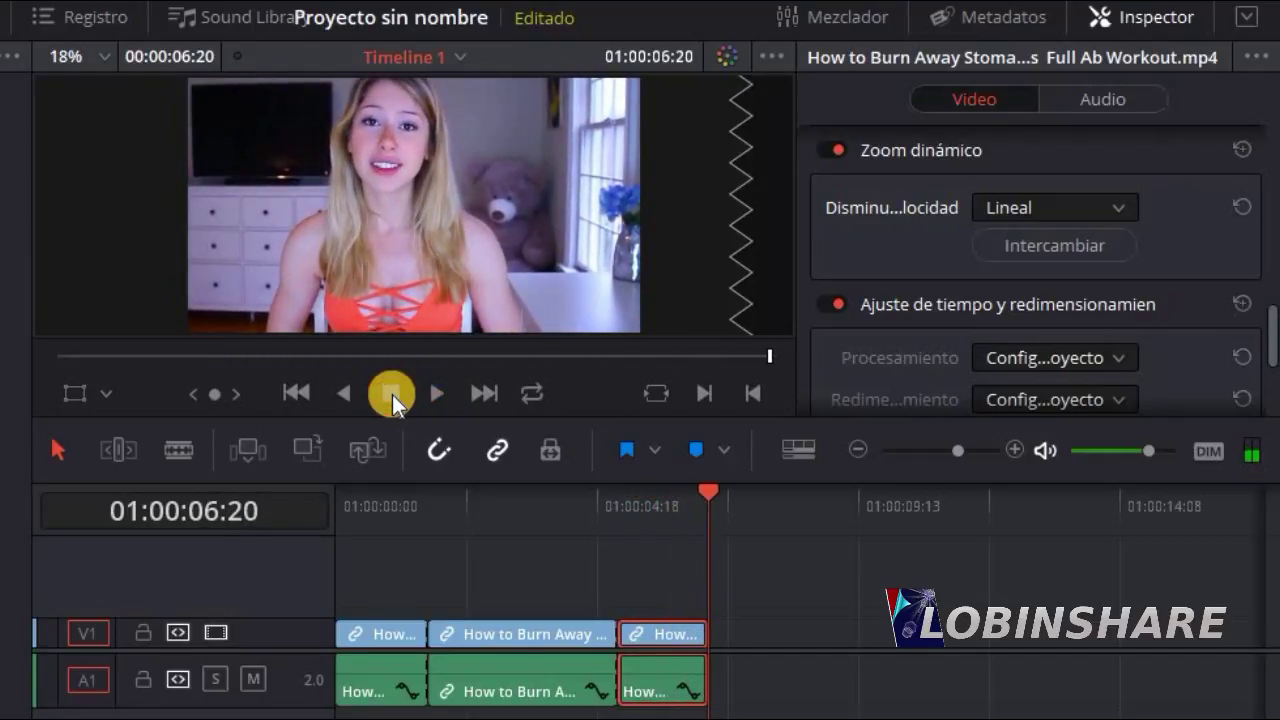
left_click(543, 512)
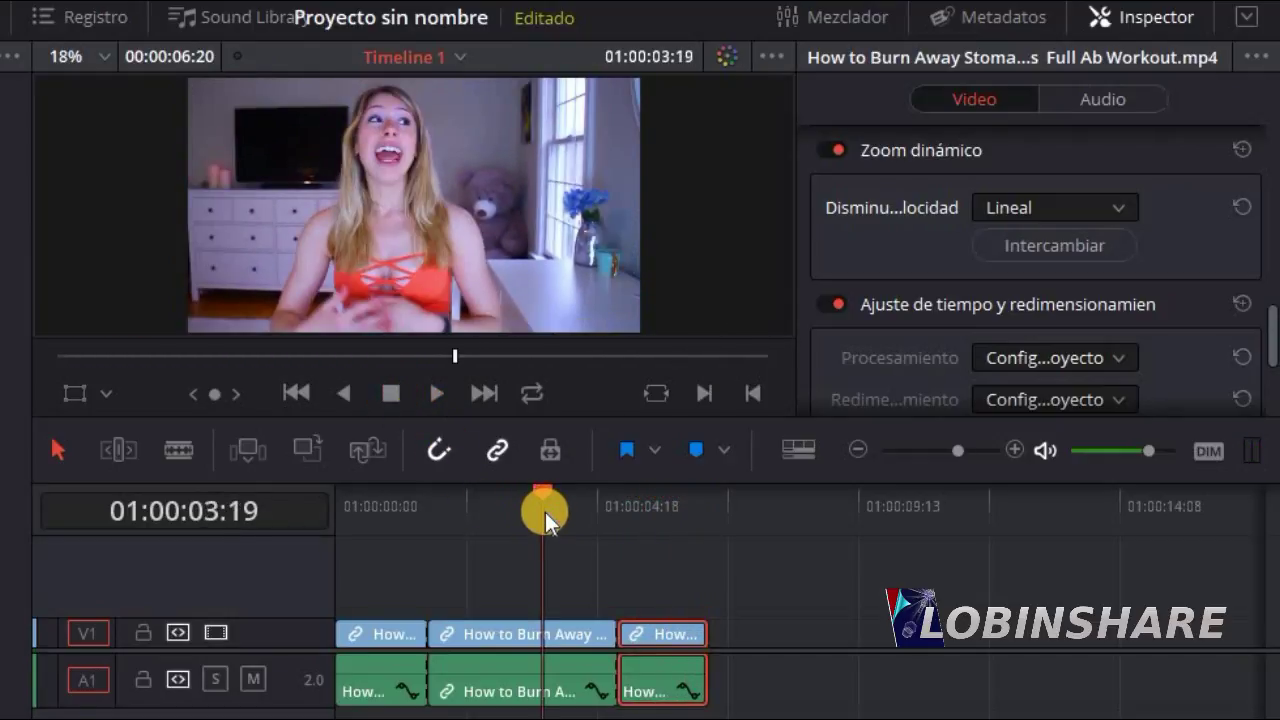
left_click(438, 401)
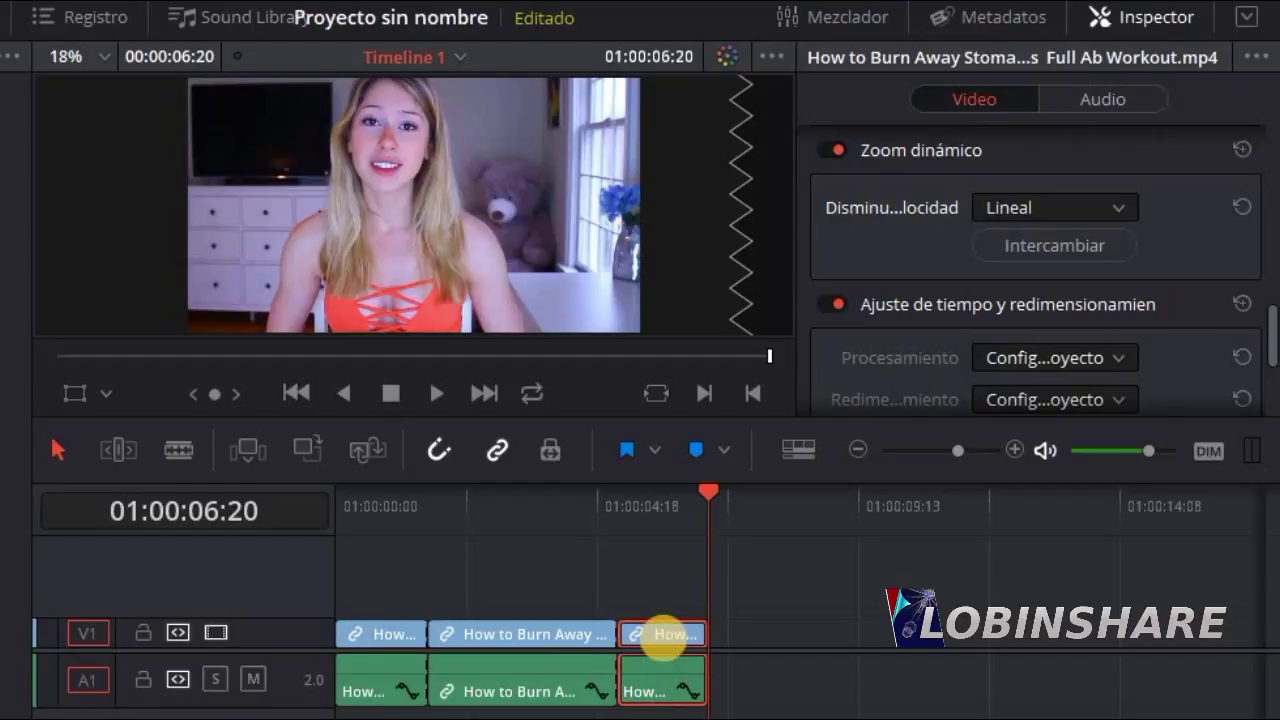
left_click(664, 637)
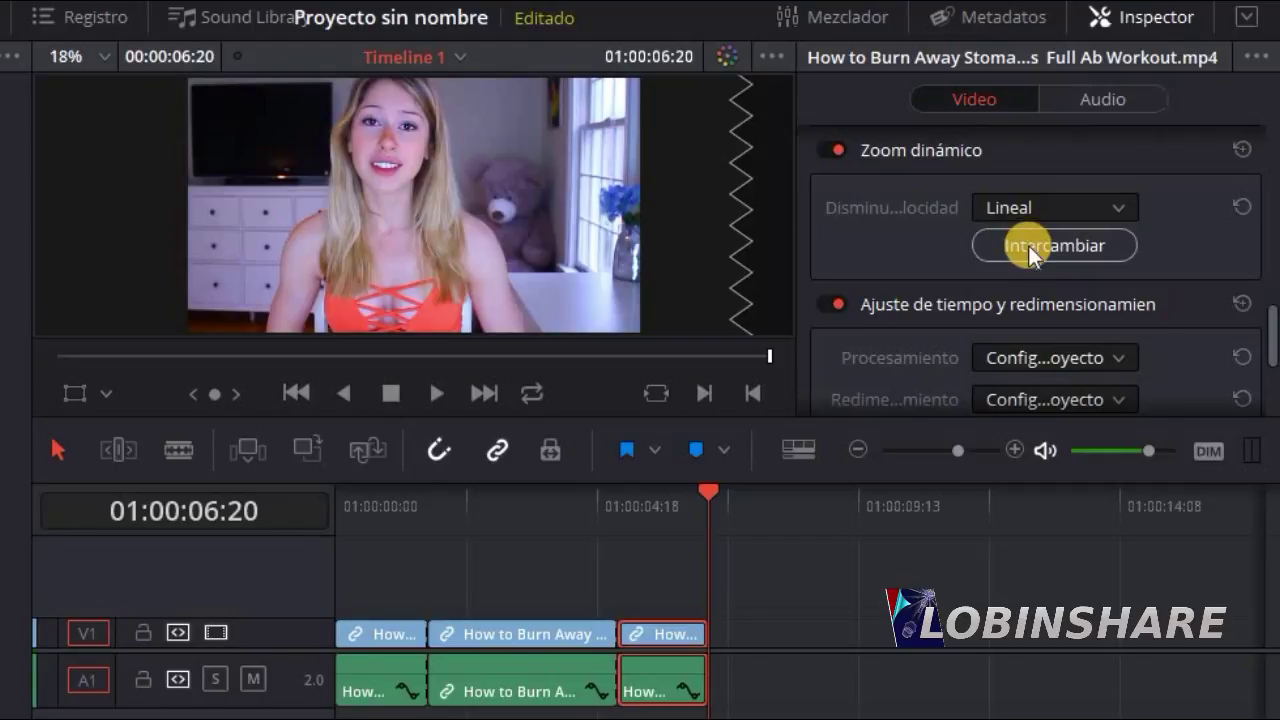
left_click(626, 510)
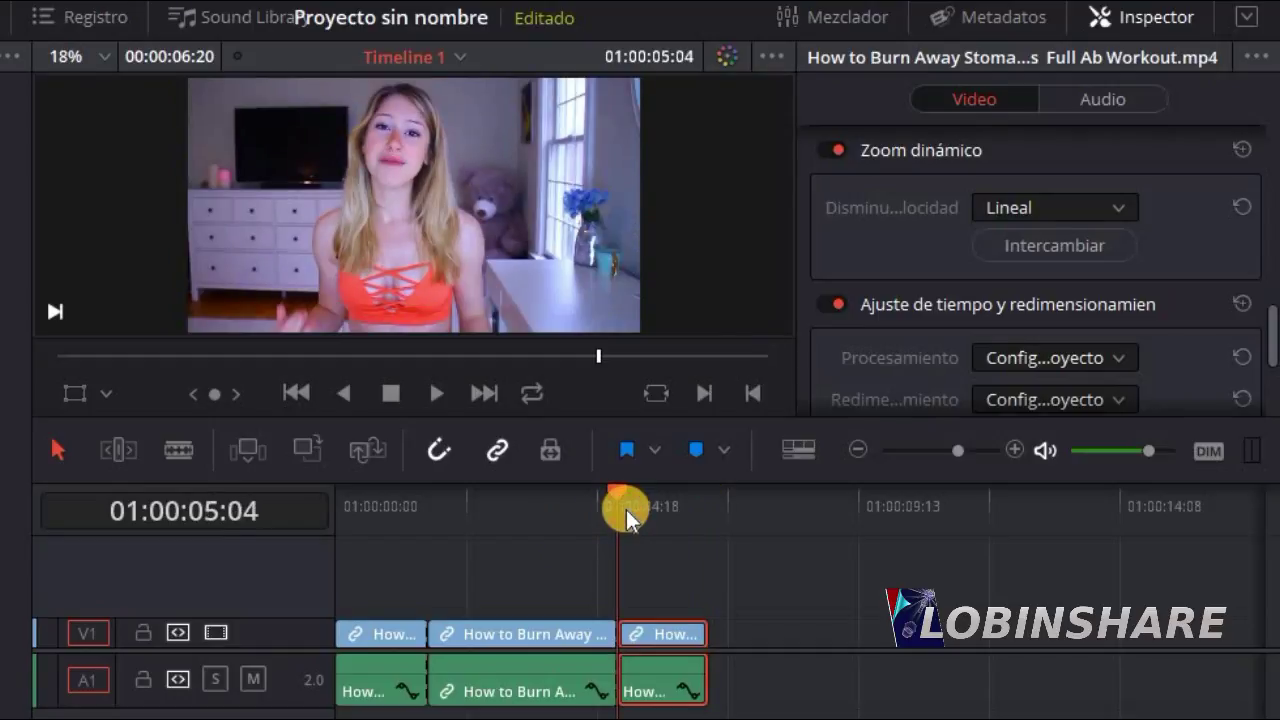
left_click(436, 394)
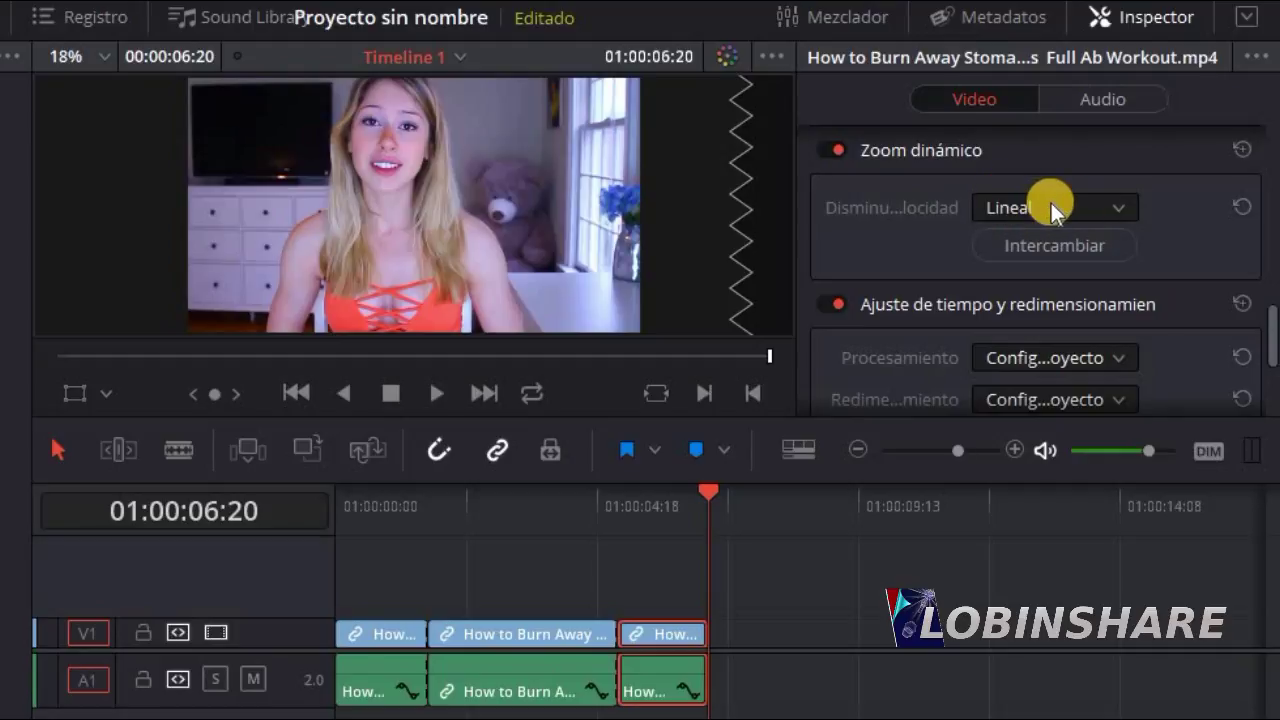
Step: Switch the third clip's Zoom dinámico easing to Aceleración final and play it back to preview
left_click(1120, 205)
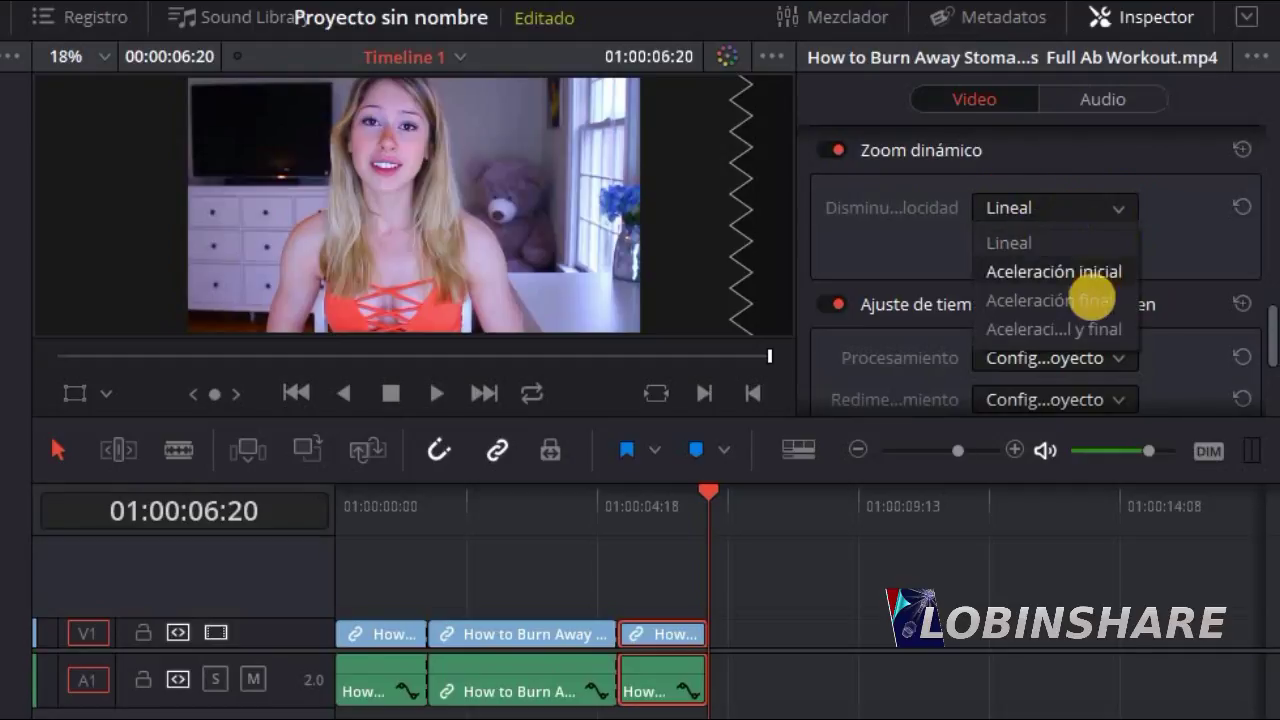
left_click(1094, 300)
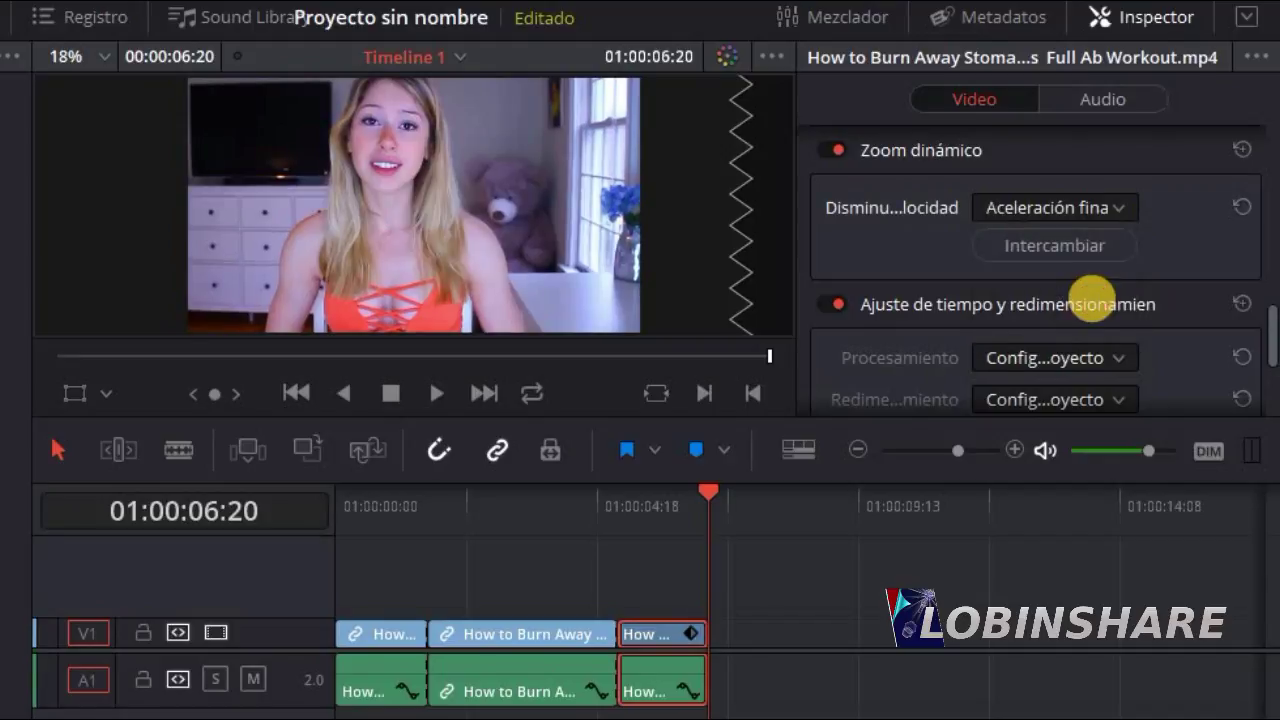
left_click(618, 507)
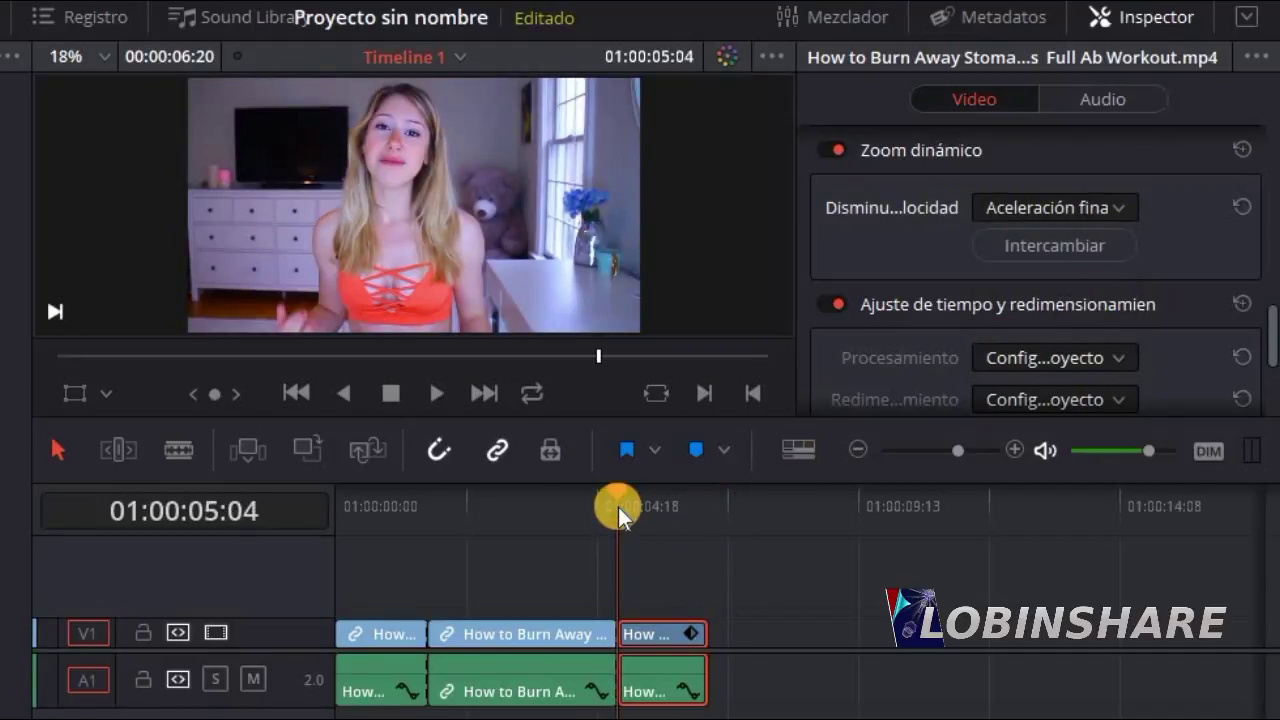
left_click(702, 634)
left_click(434, 396)
left_click(383, 626)
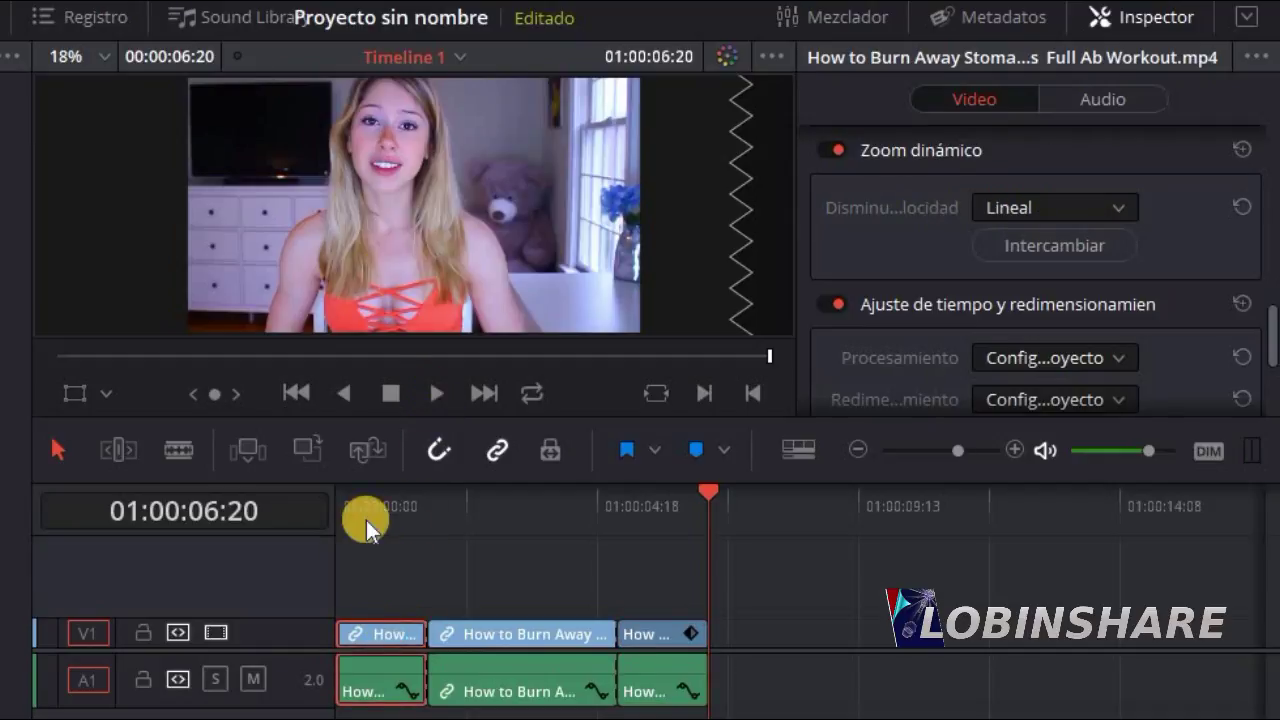
Step: Give the first clip Aceleración inicial zoom easing and play it from the start to check
key("Home")
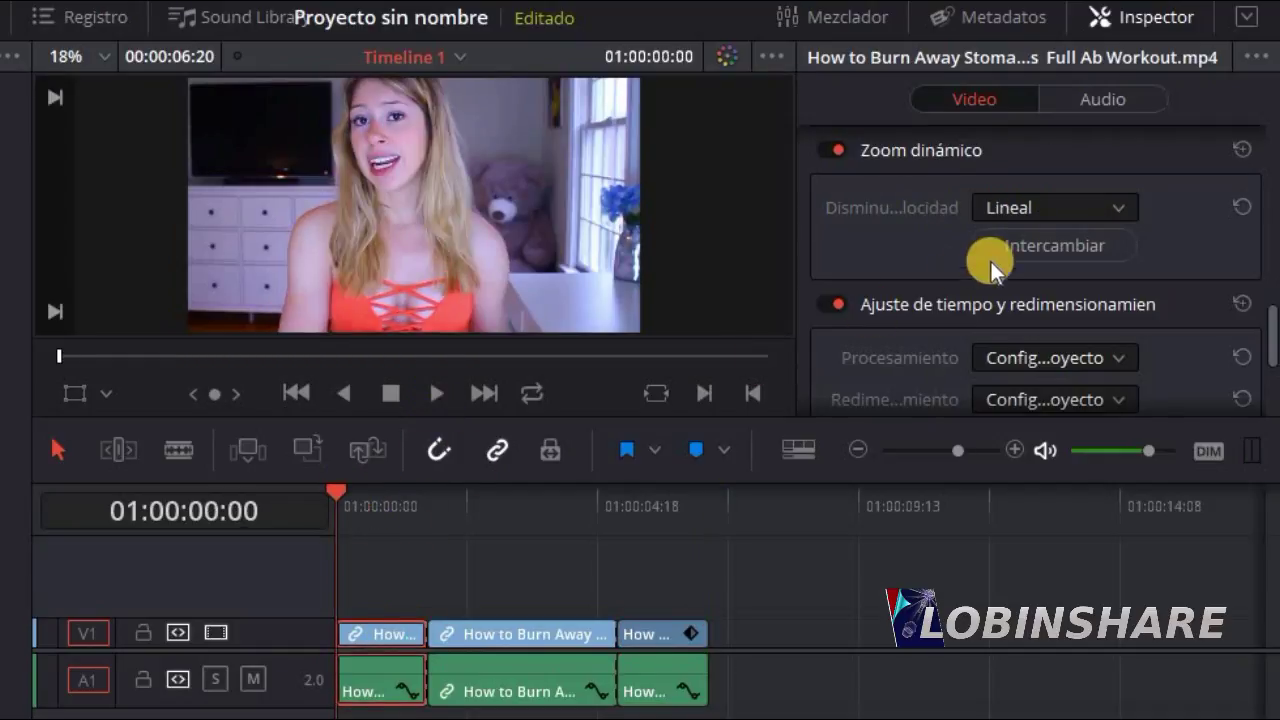
left_click(1085, 212)
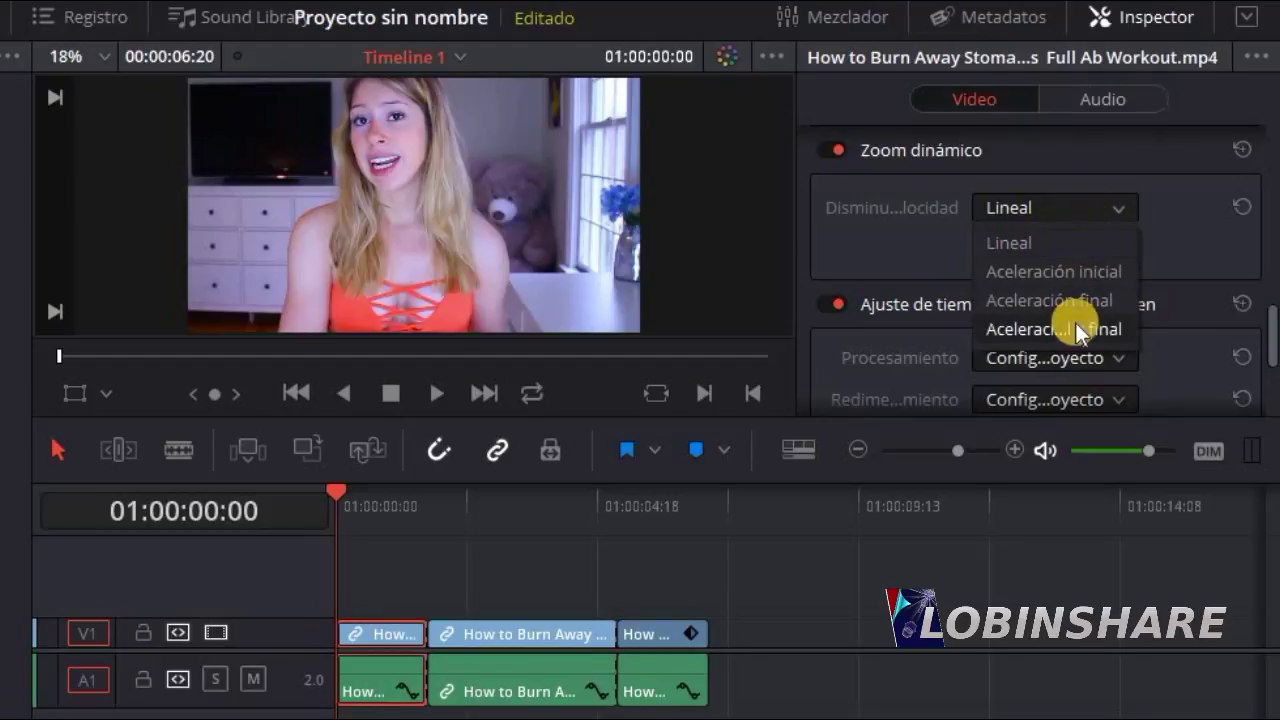
left_click(441, 392)
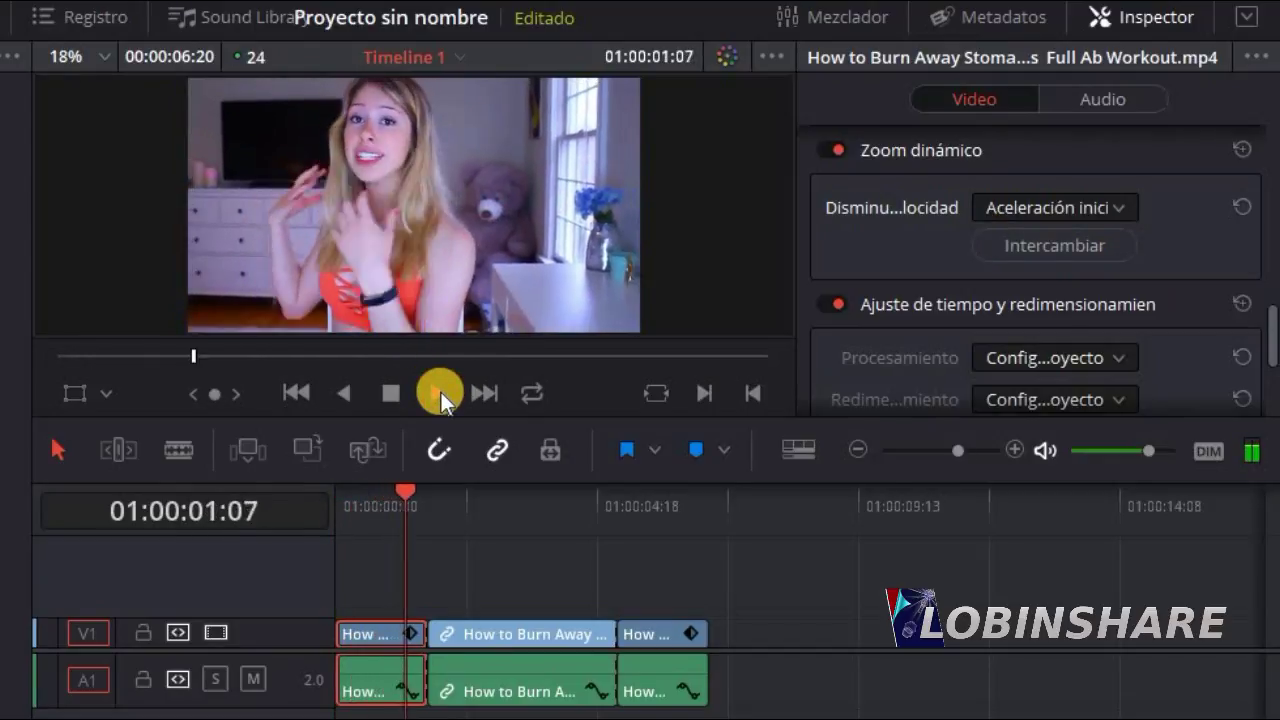
left_click(347, 516)
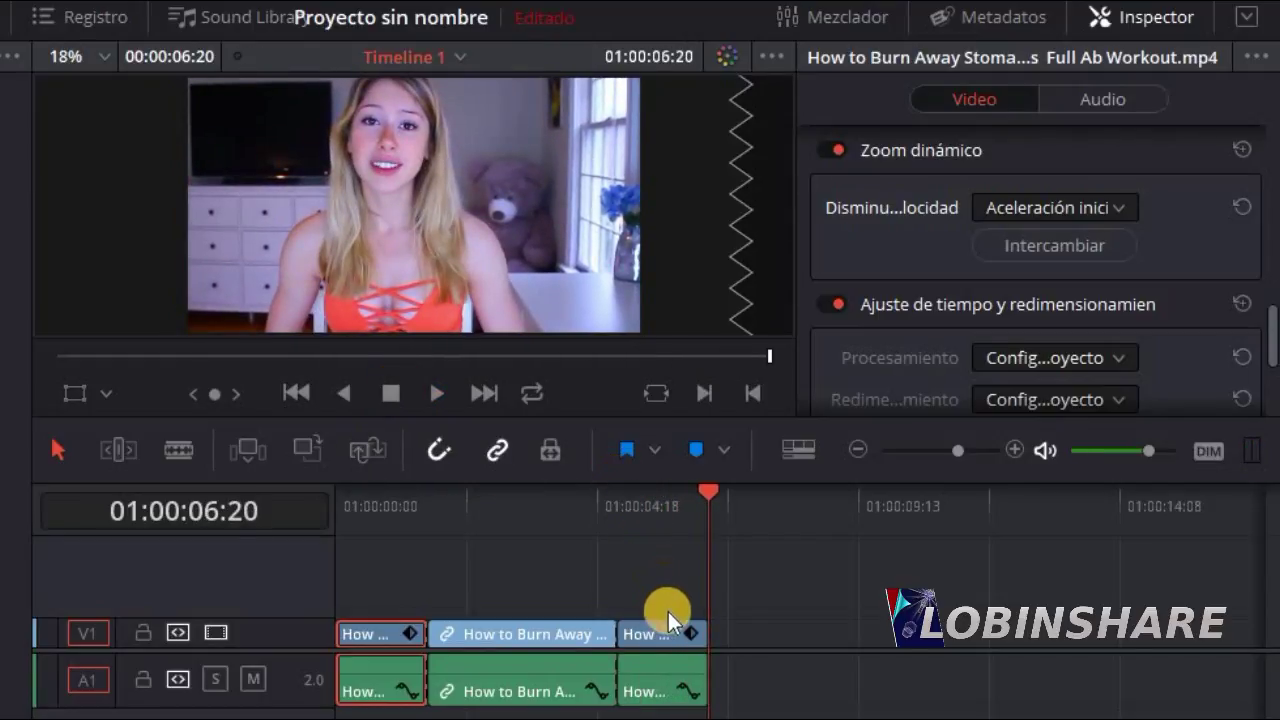
left_click(627, 529)
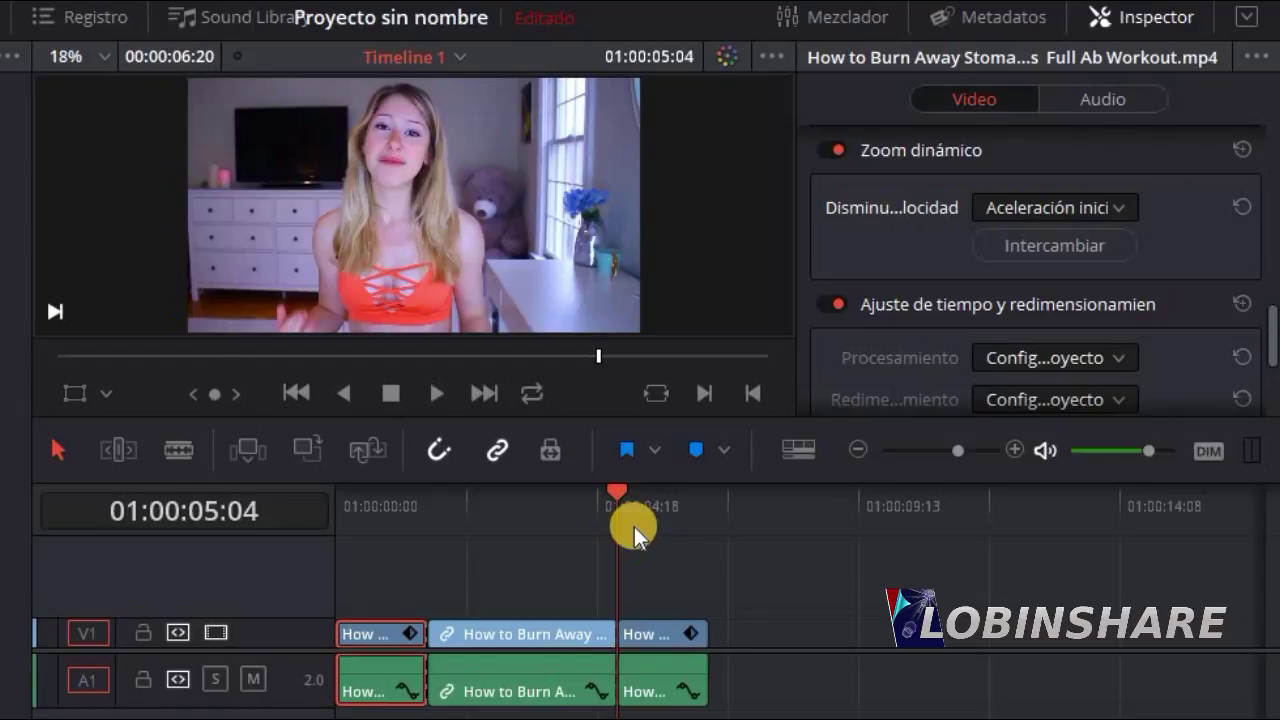
Step: Select the last webcam clip and play it to review its Zoom dinámico
left_click(663, 628)
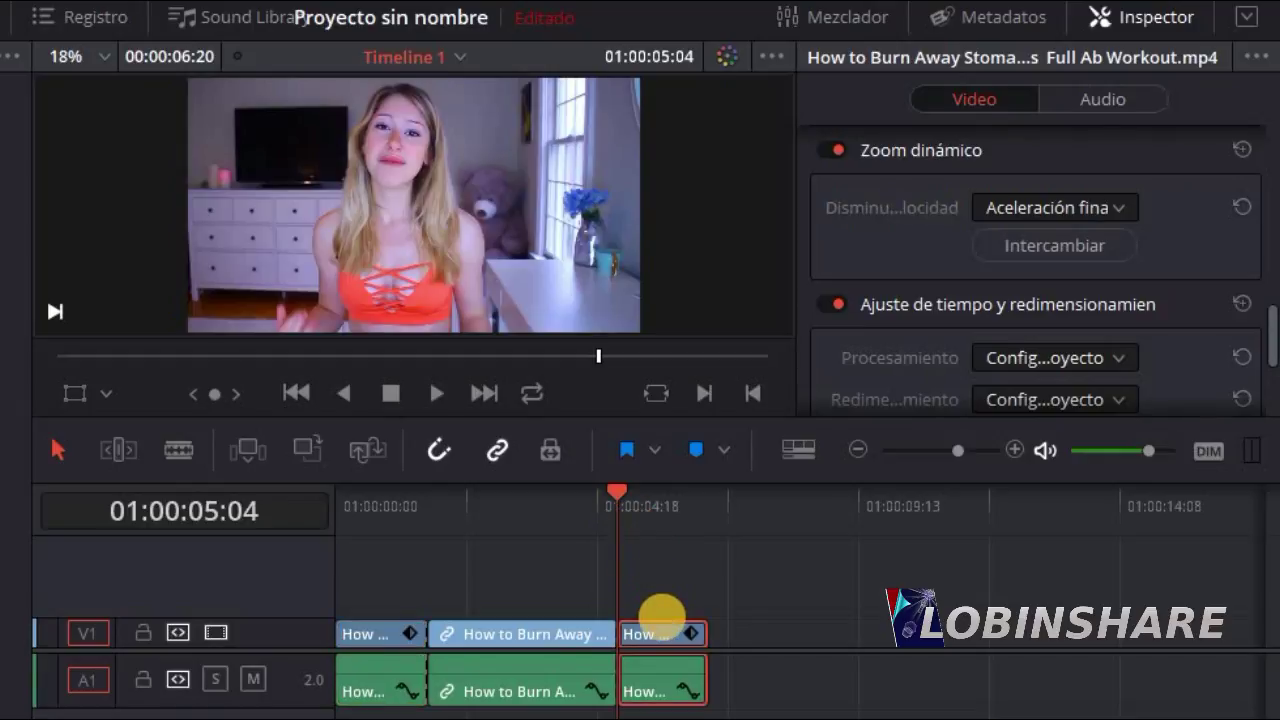
left_click(437, 395)
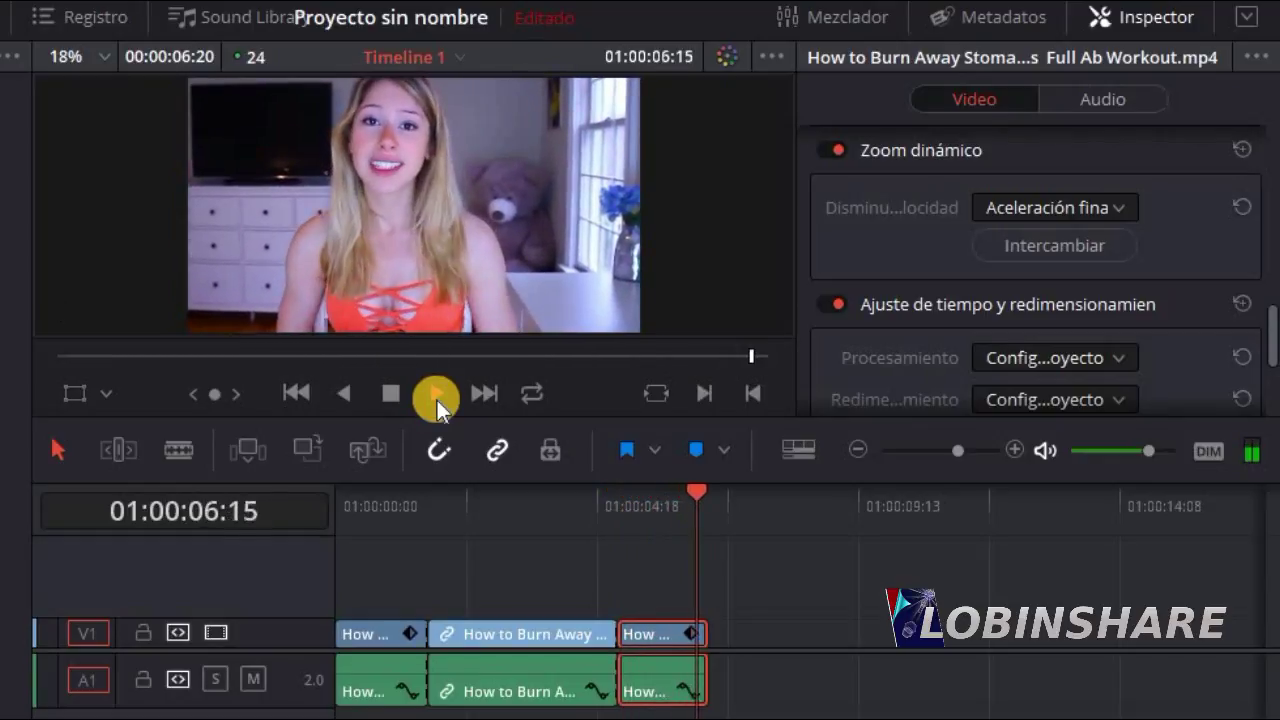
left_click(437, 395)
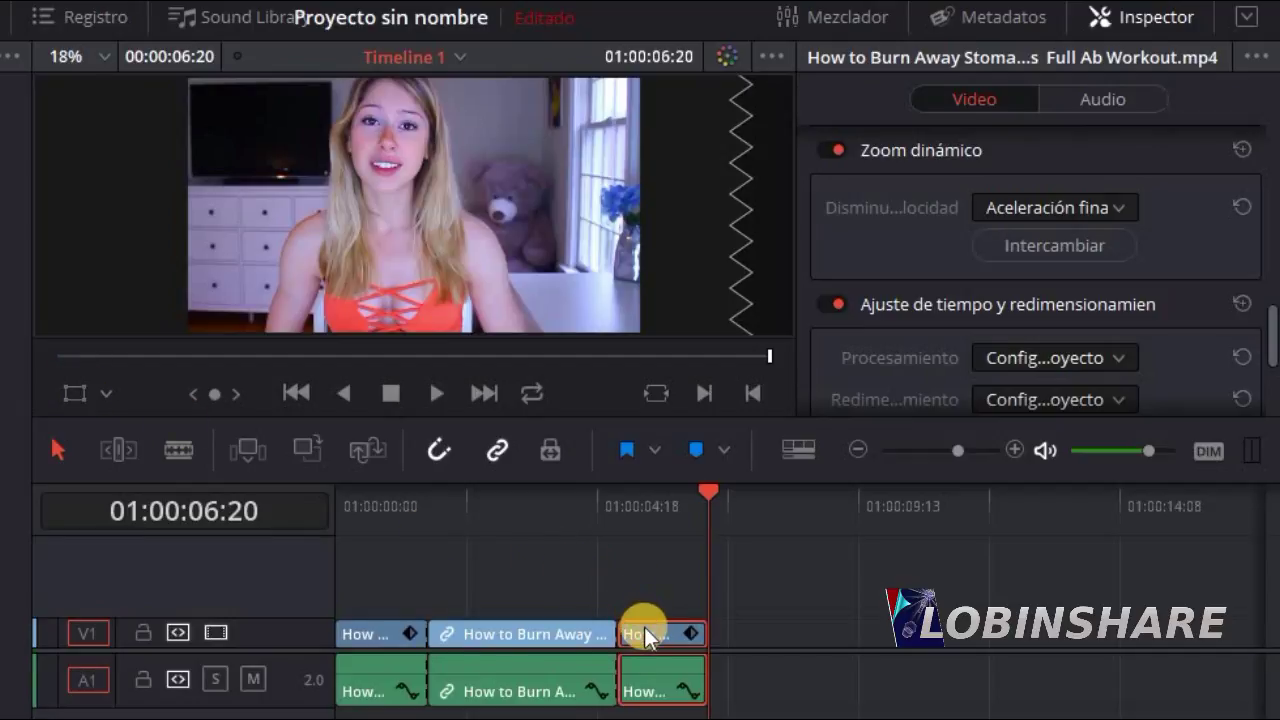
left_click(617, 500)
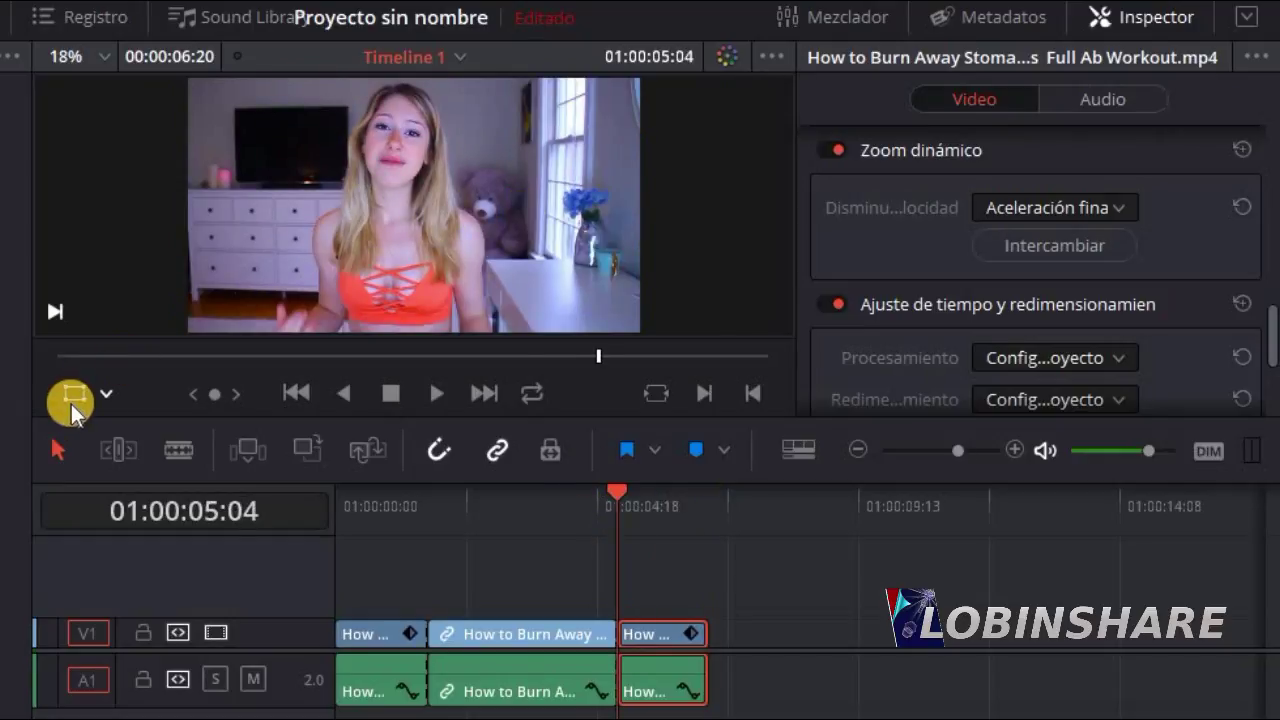
Step: Show the Zoom dinámico framing in the viewer and play the last clip
left_click(104, 390)
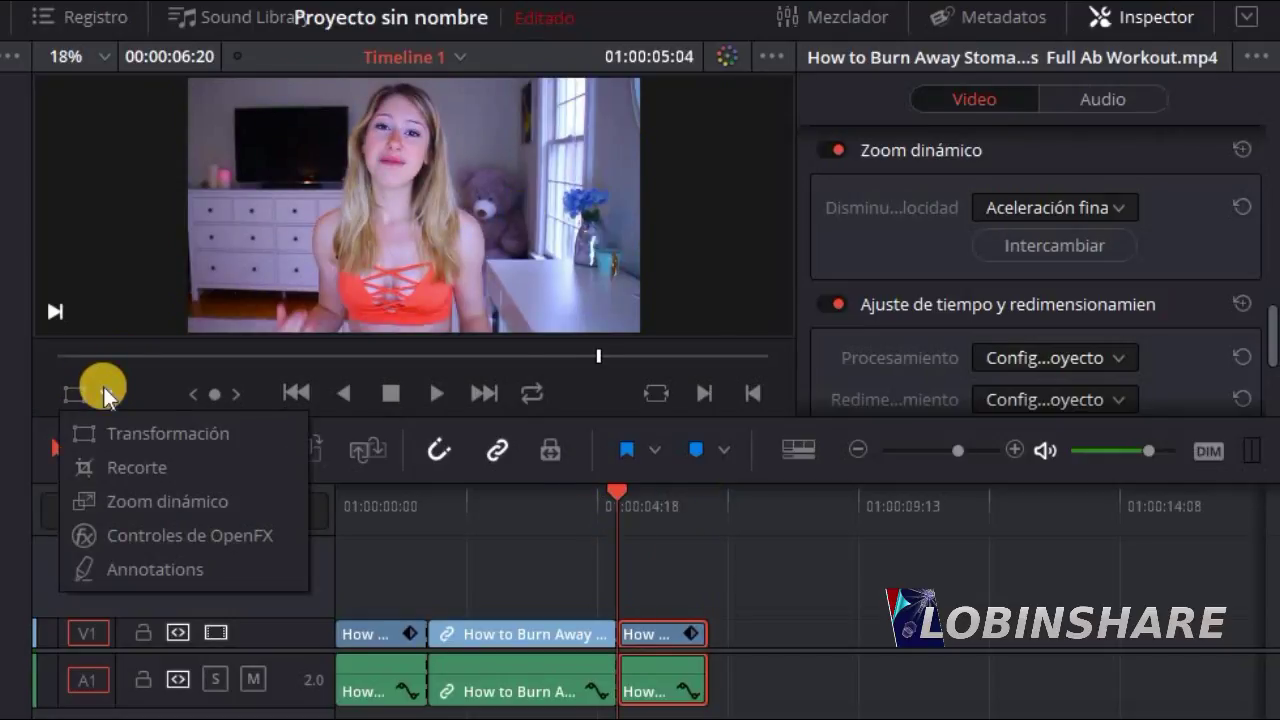
left_click(150, 505)
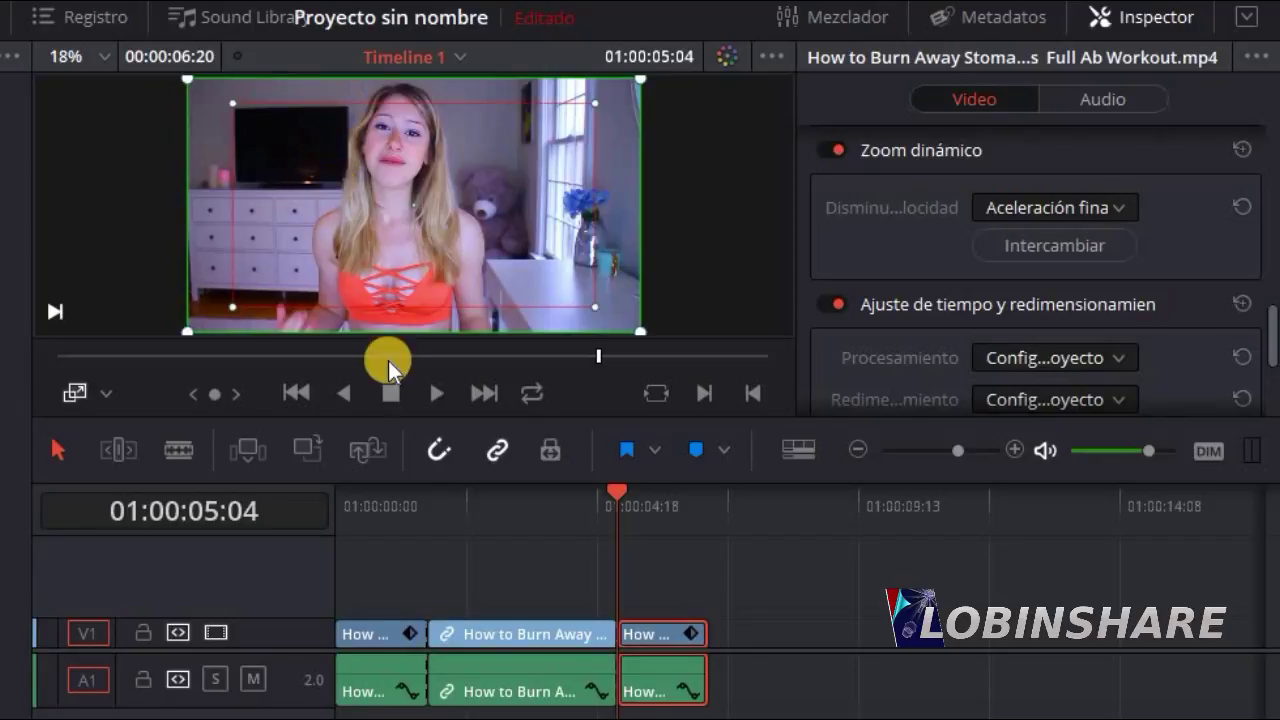
left_click(431, 400)
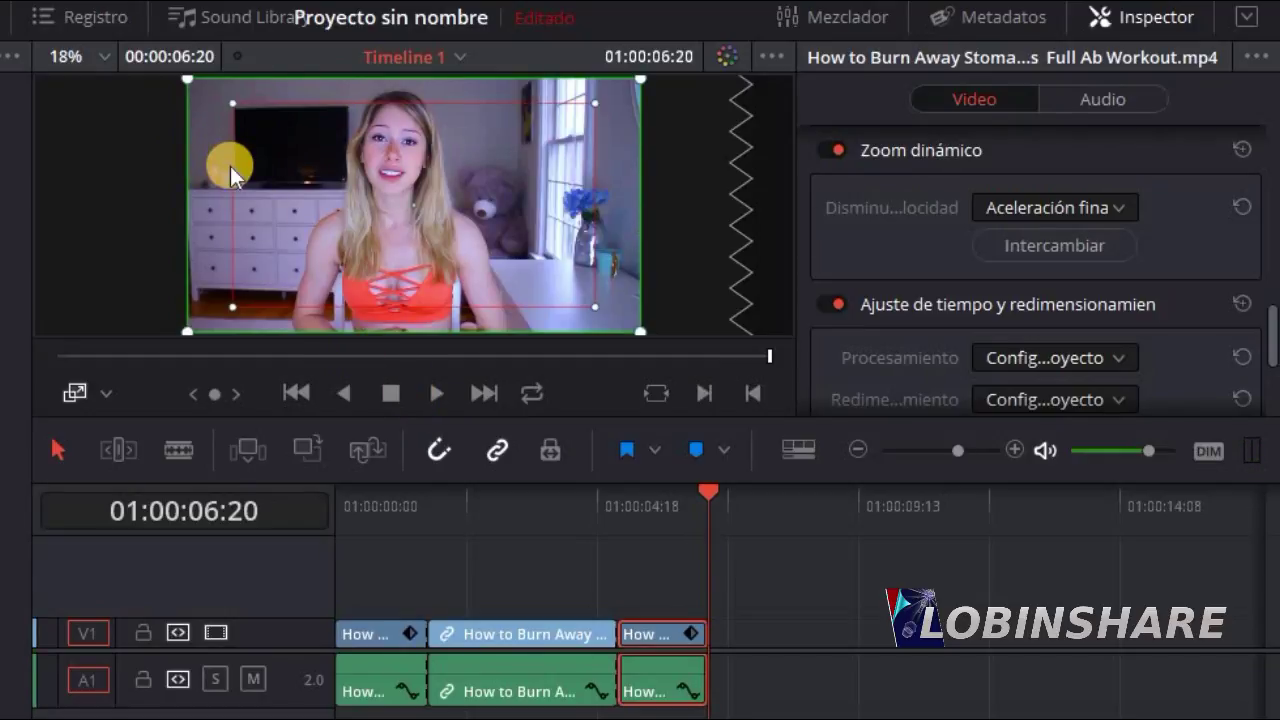
Step: Reverse the zoom direction with Intercambiar, preview it, then swap it back
left_click(1072, 256)
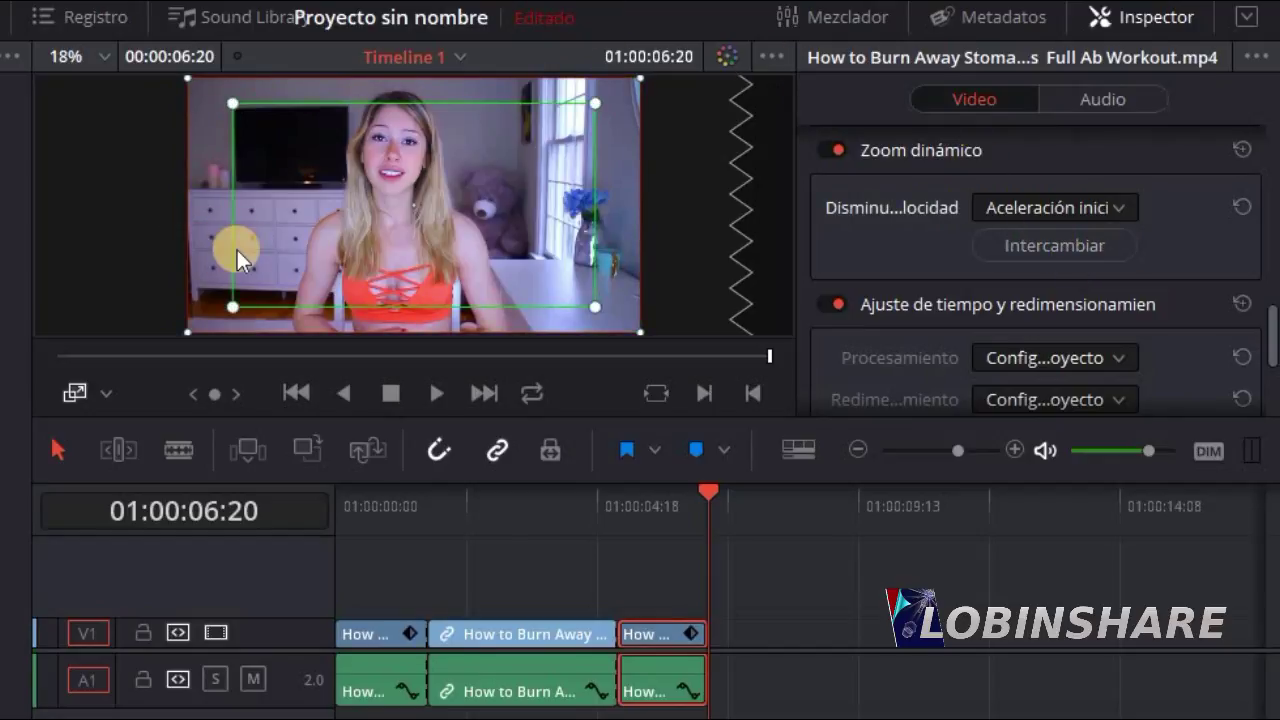
left_click(616, 520)
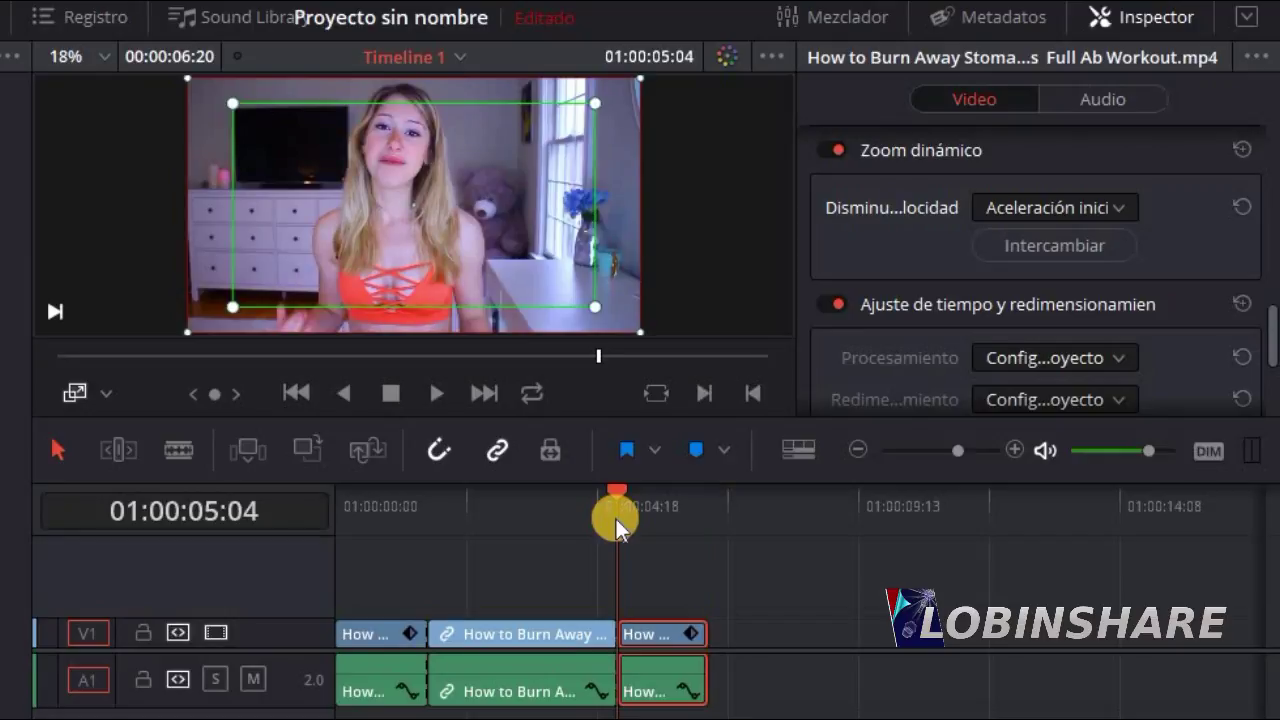
left_click(433, 400)
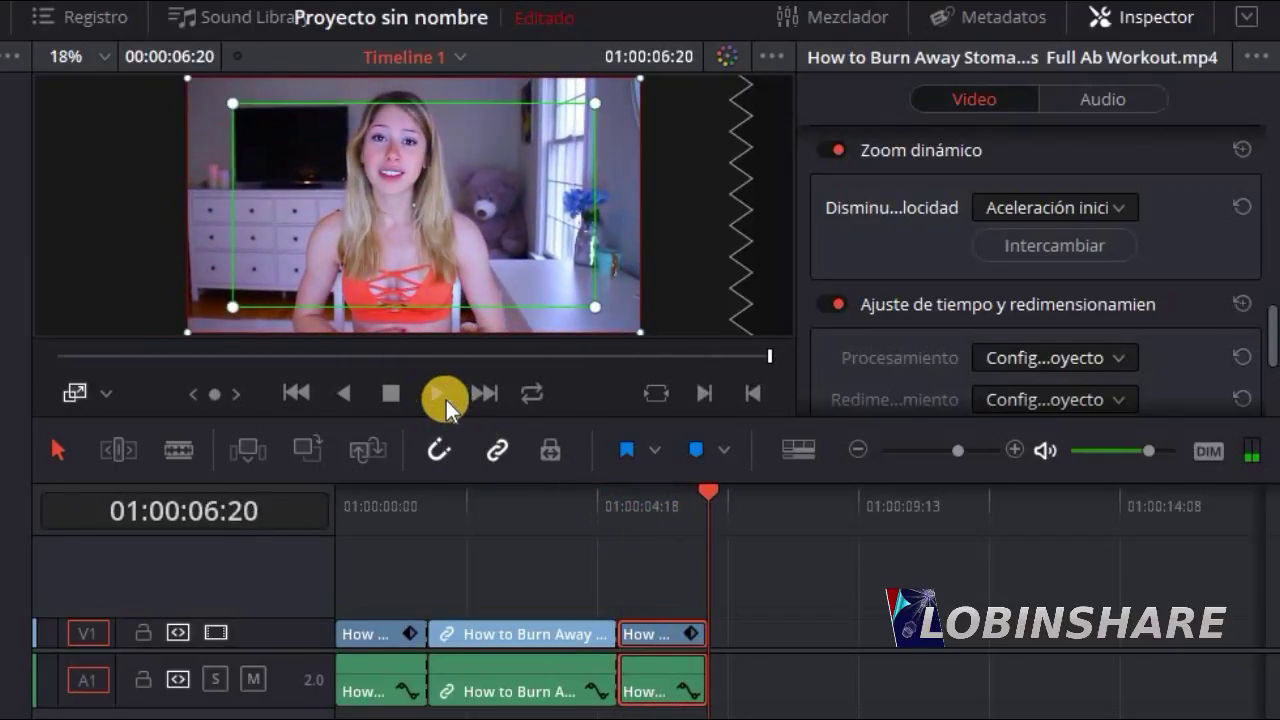
left_click(1032, 253)
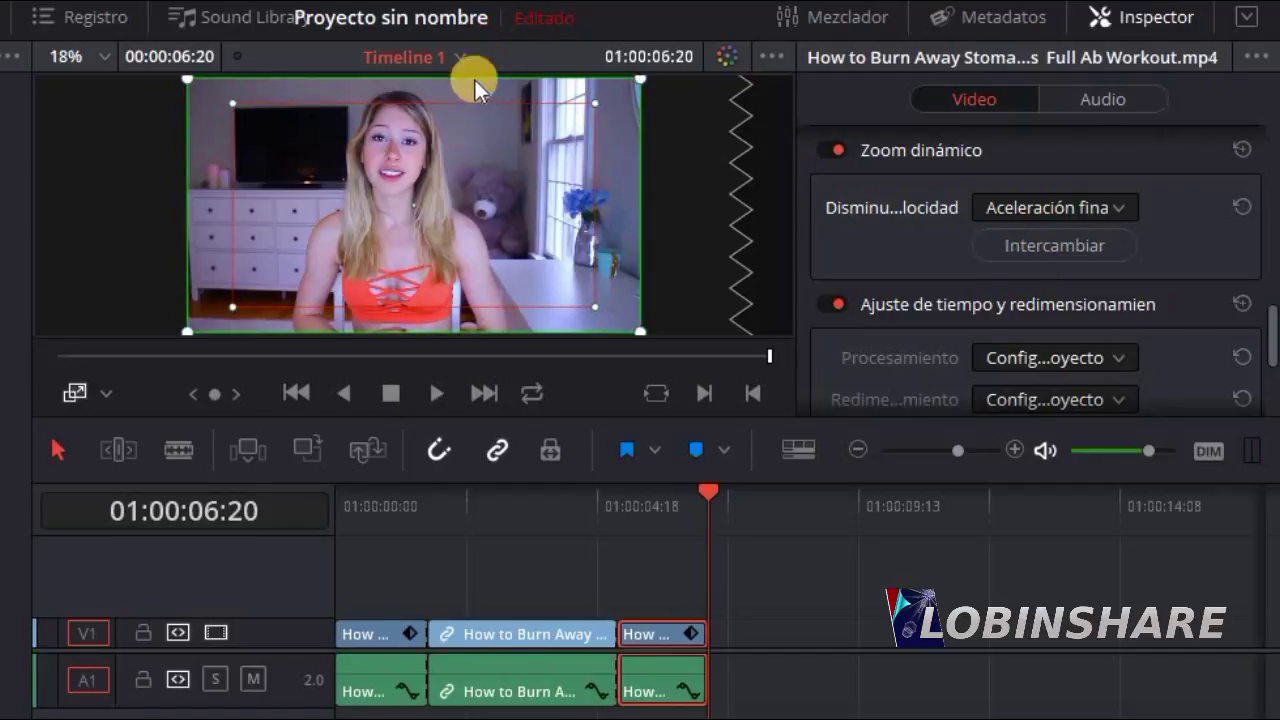
Step: Shrink the zoom's end frame onto the woman's head and shoulders and preview the result
left_click(310, 148)
left_click_drag(232, 102, 302, 134)
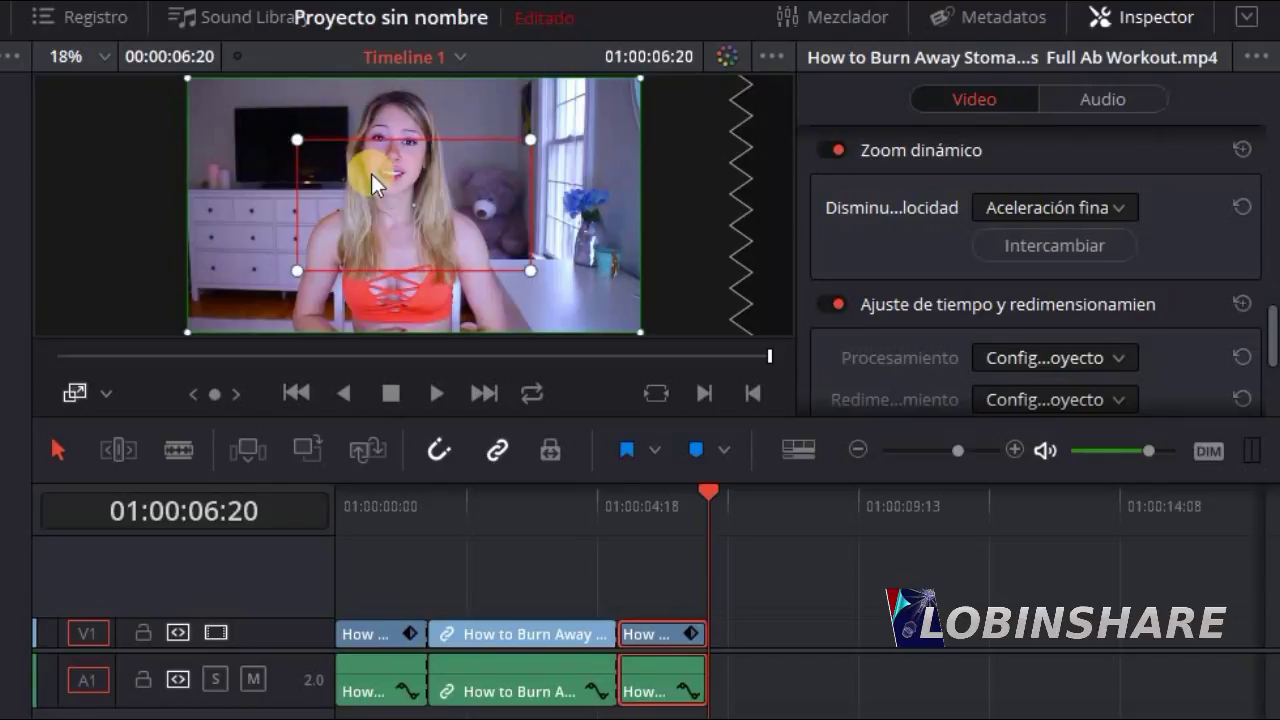
left_click_drag(371, 174, 370, 137)
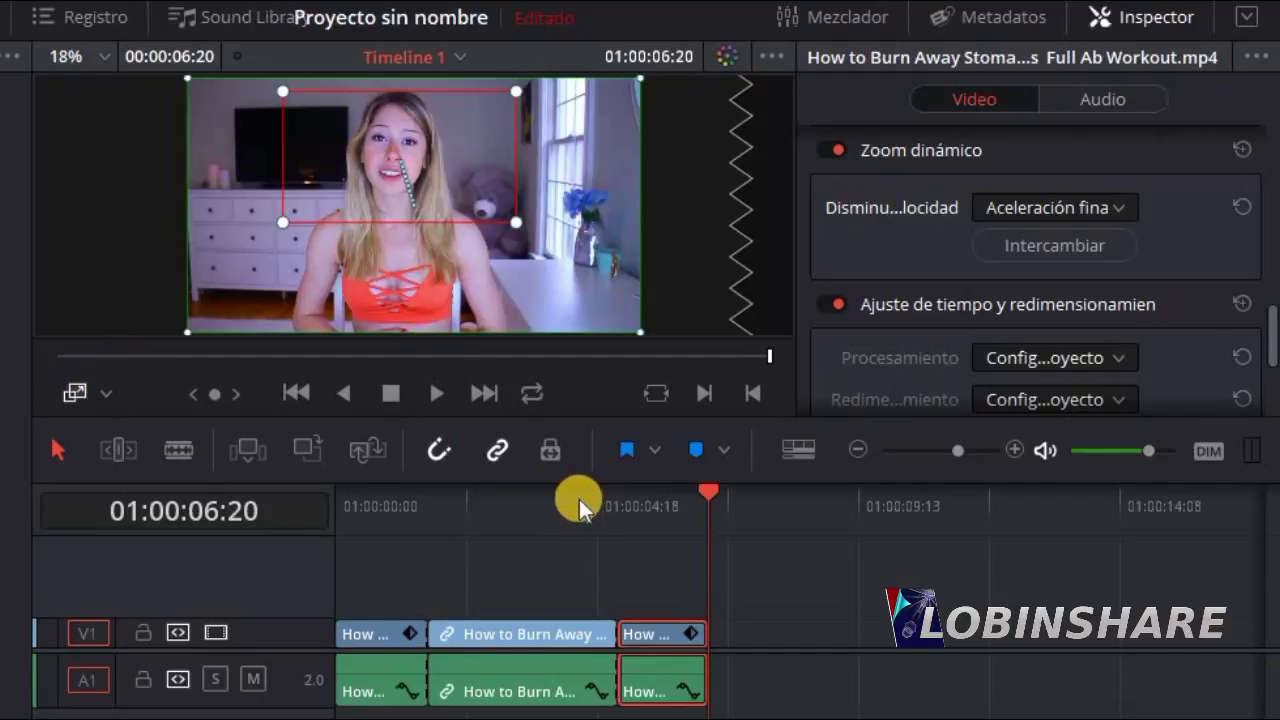
left_click(621, 507)
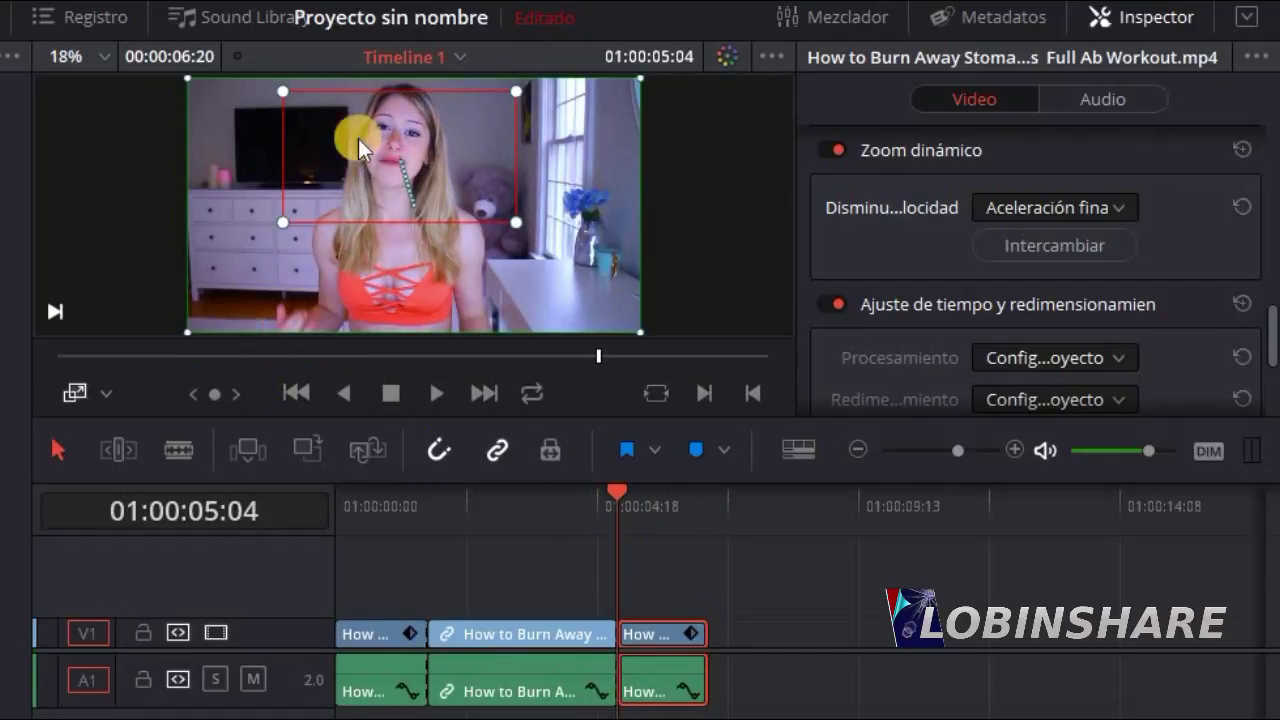
left_click(439, 390)
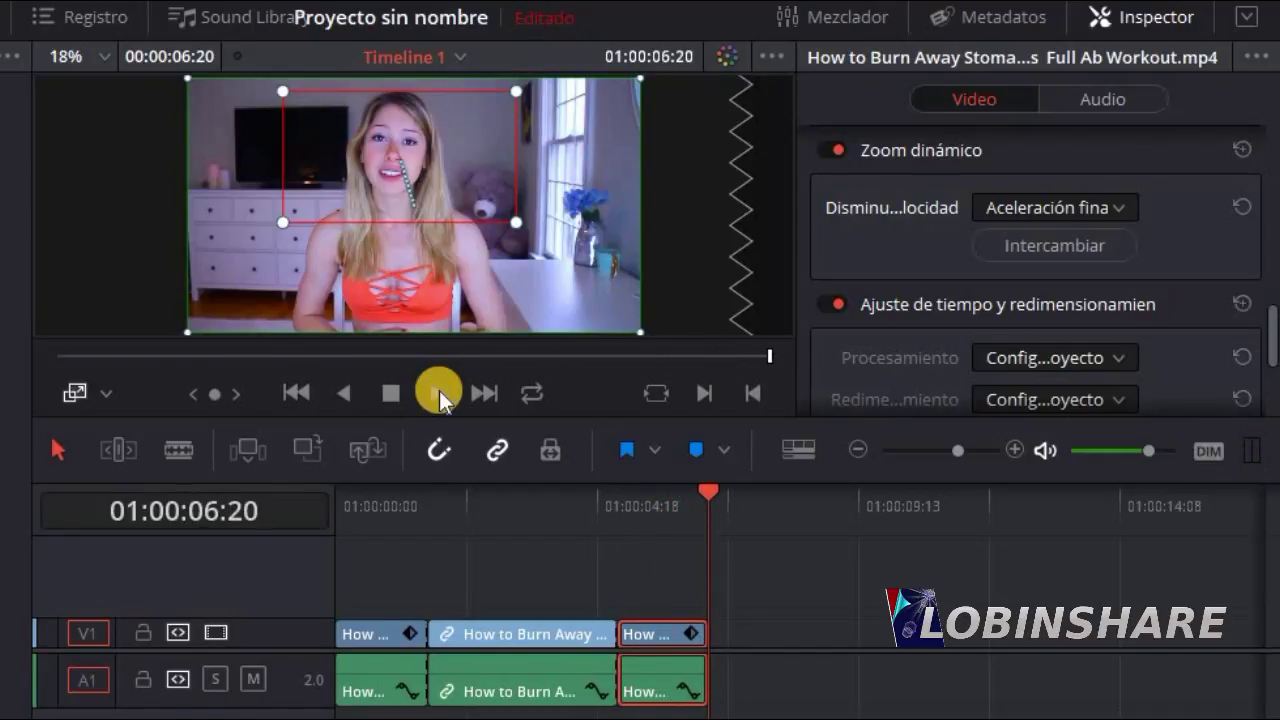
Step: Select the middle webcam clip and check the viewer's on-screen controls, leaving them unchanged
left_click(505, 624)
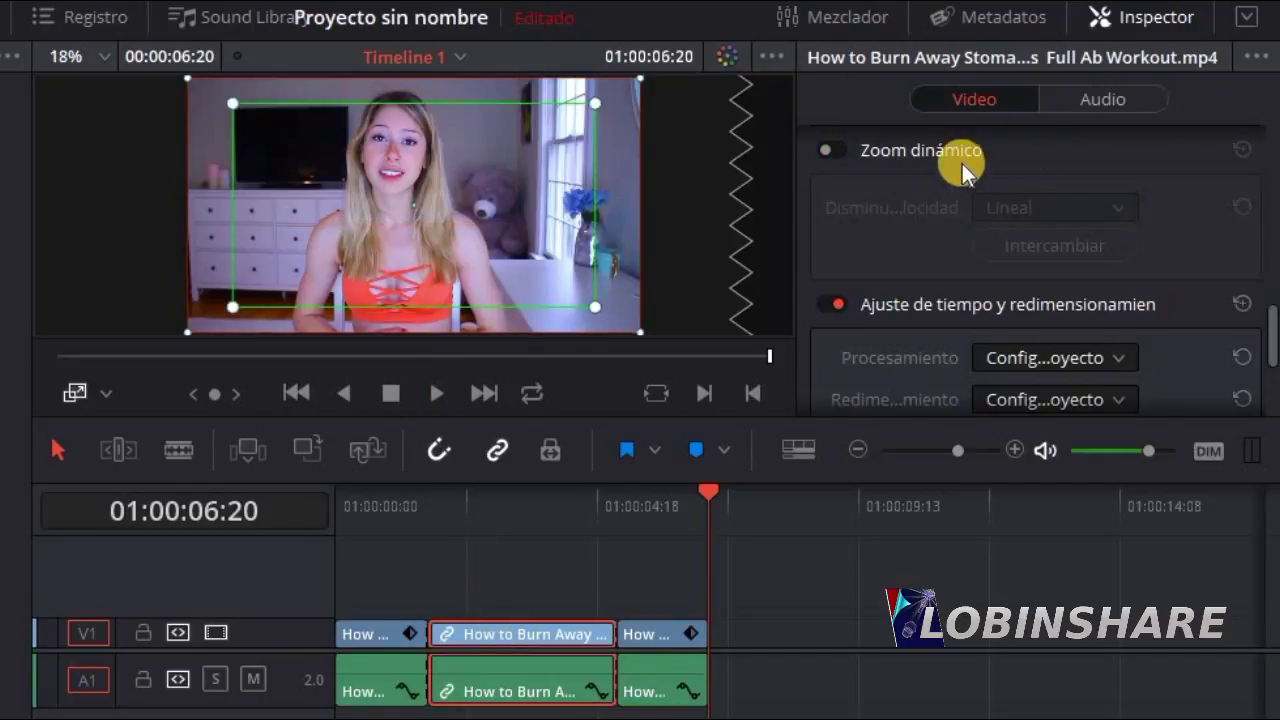
left_click(107, 392)
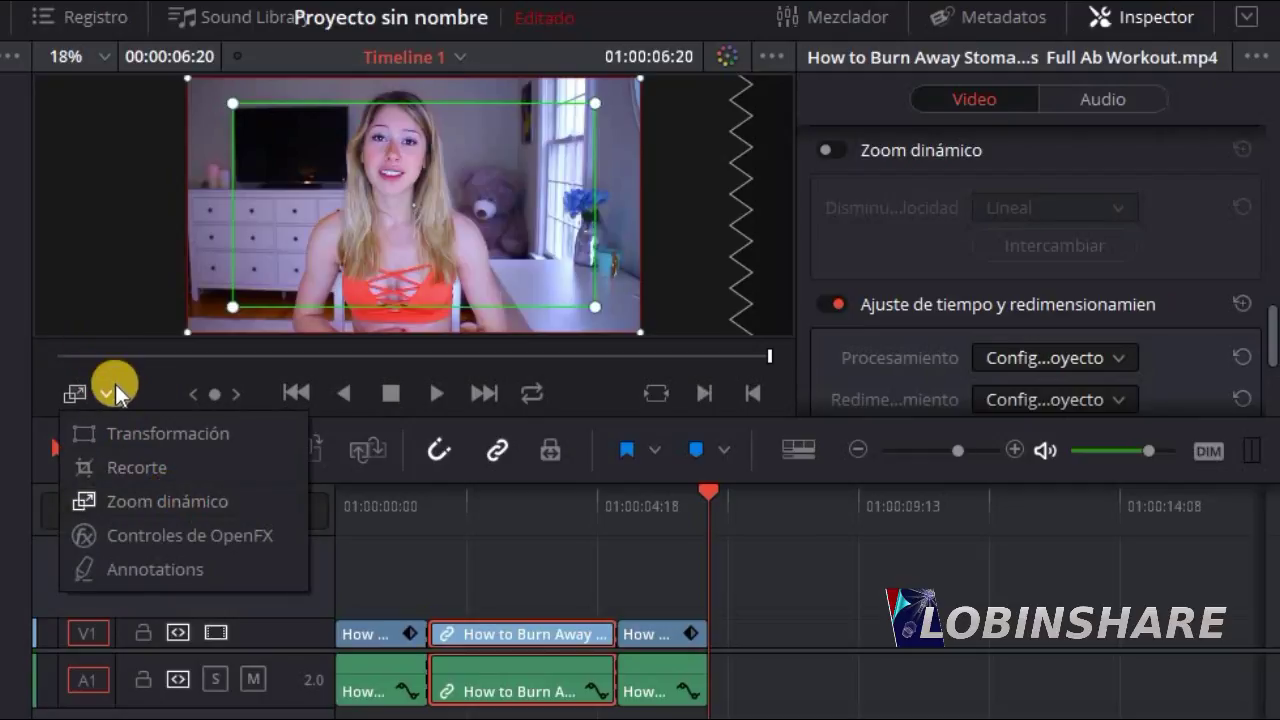
left_click(153, 388)
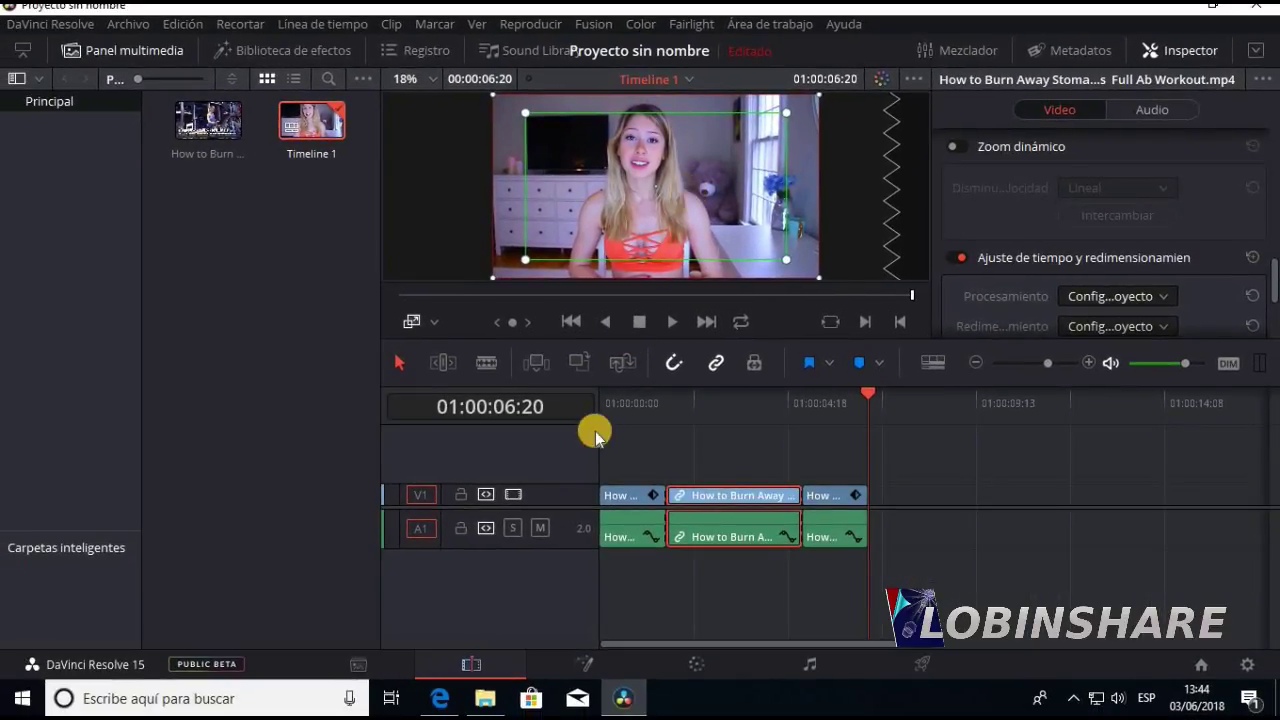
Step: Import Boxing girl6 and girl-doing-fitness-exercise-2 from Imágenes into the Media Pool
left_click(494, 700)
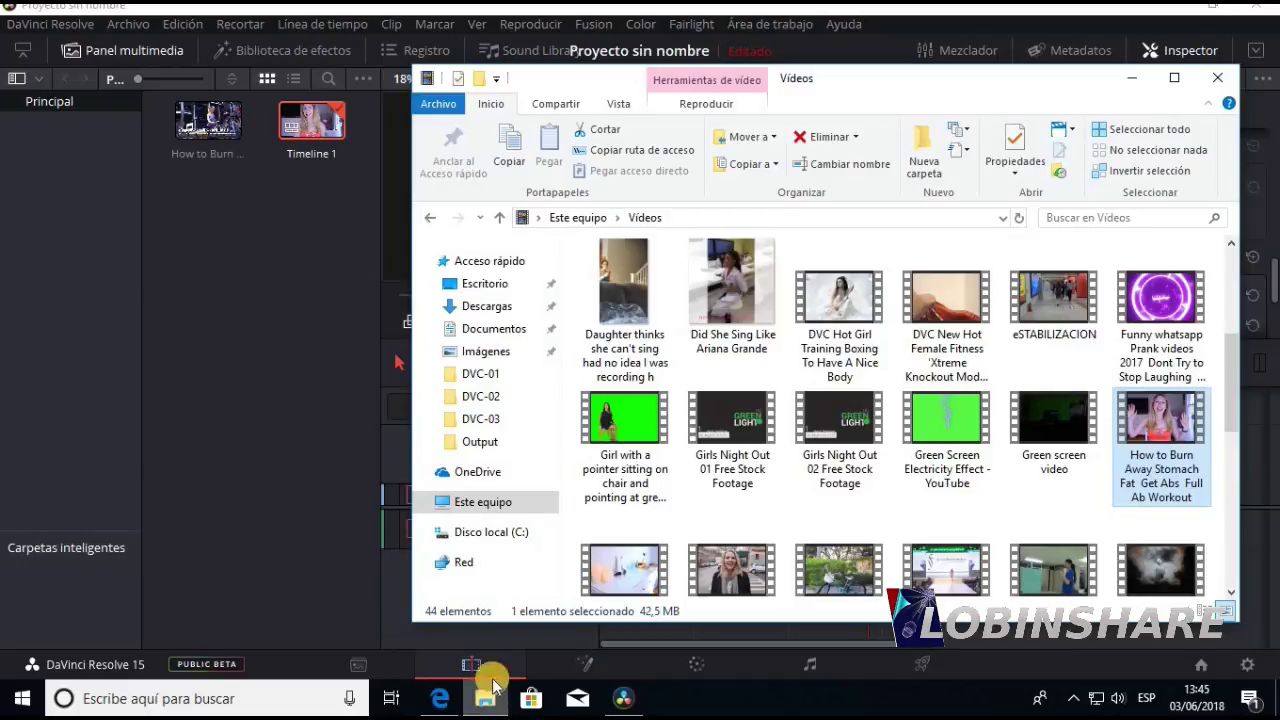
left_click(483, 351)
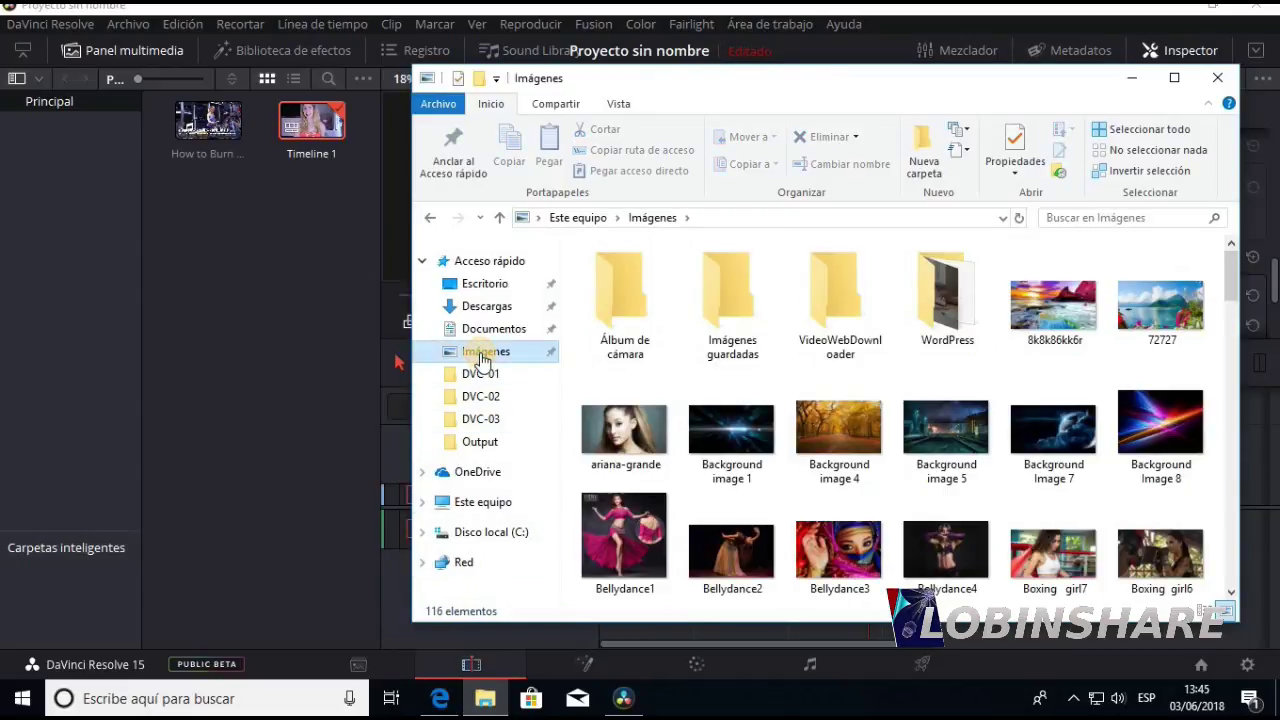
left_click(1163, 557)
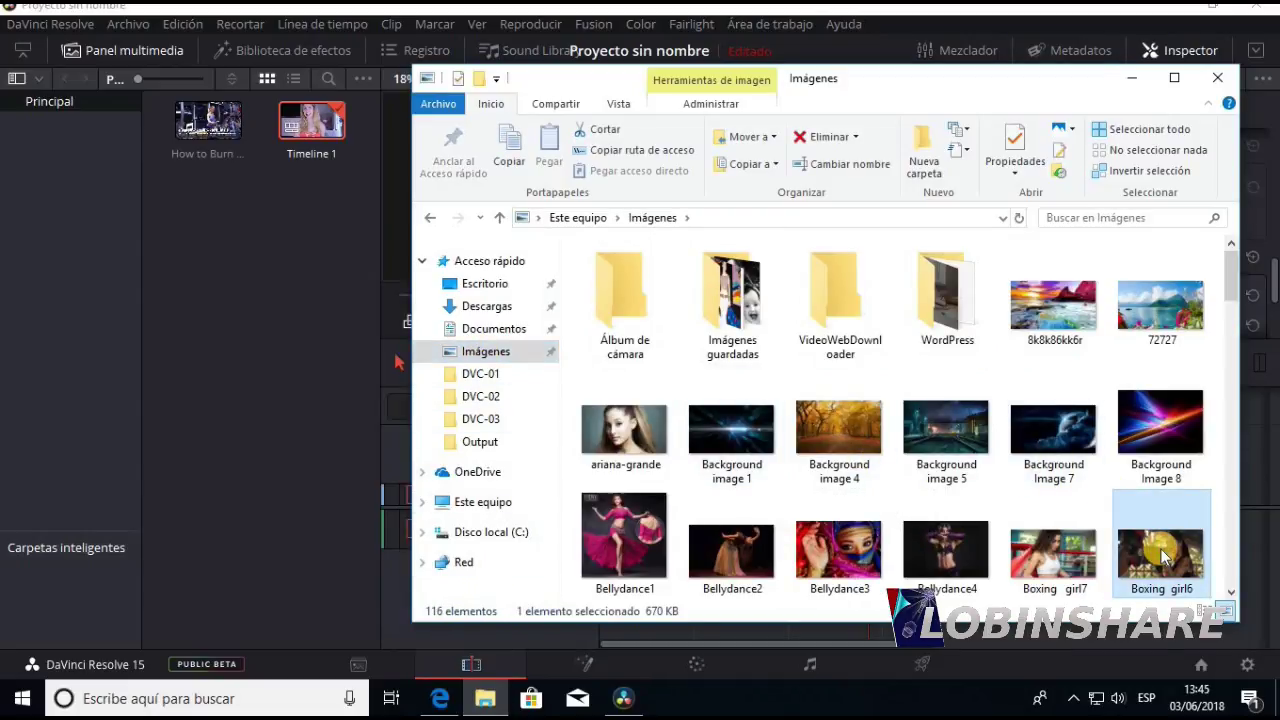
left_click_drag(1163, 557, 232, 265)
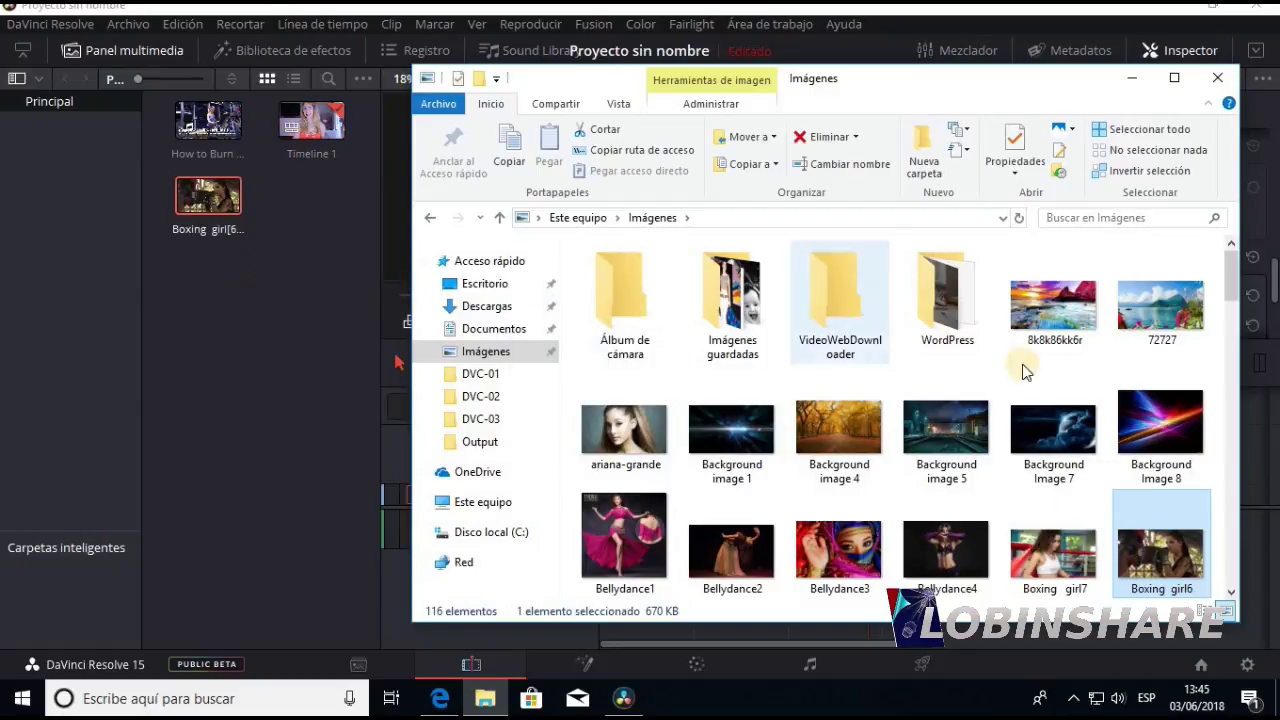
scroll(1228, 318, "down", 1)
scroll(1228, 318, "down", 1)
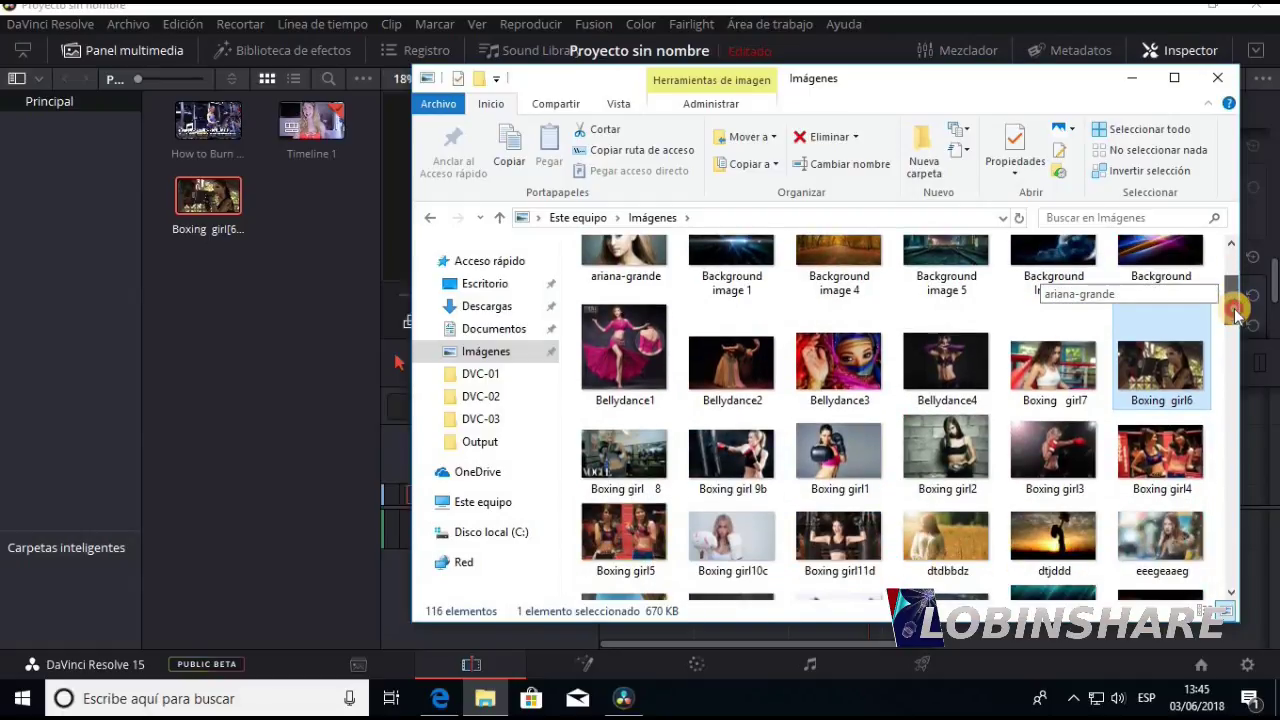
scroll(1100, 400, "down", 3)
mouse_move(945, 483)
left_mouse_down()
mouse_move(270, 232)
mouse_move(312, 272)
mouse_move(245, 243)
left_mouse_up()
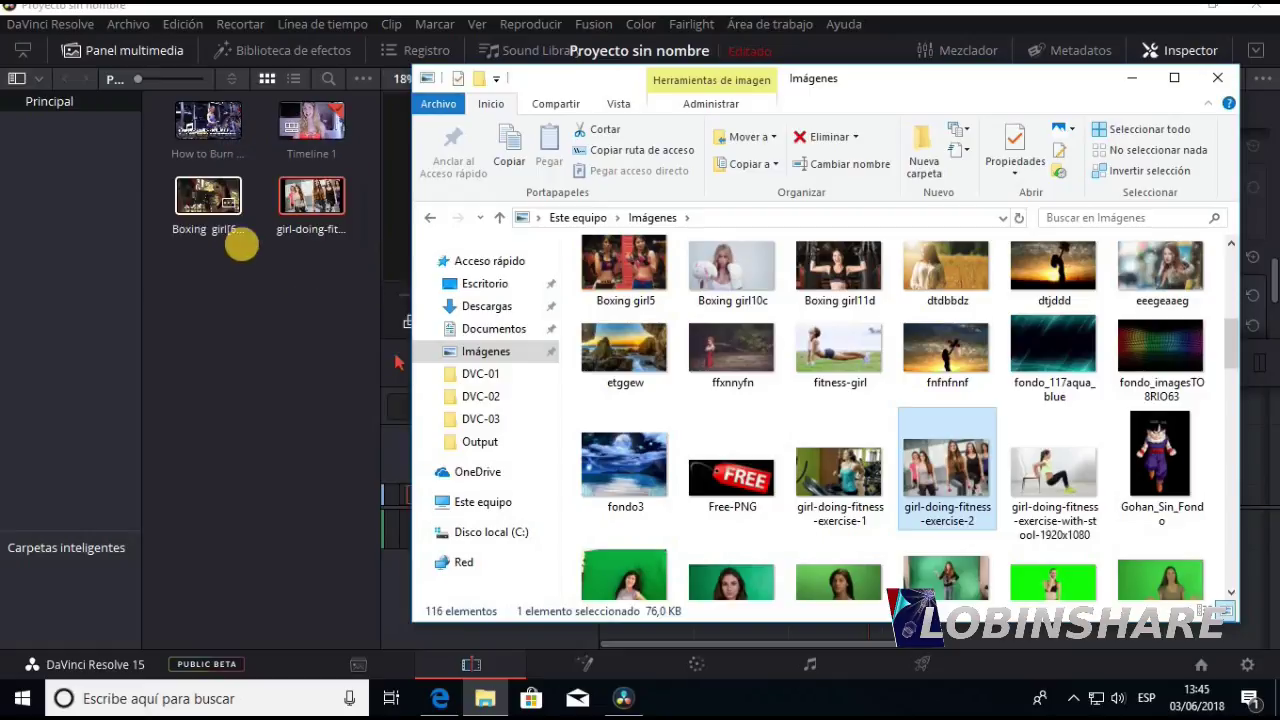
left_click(1219, 79)
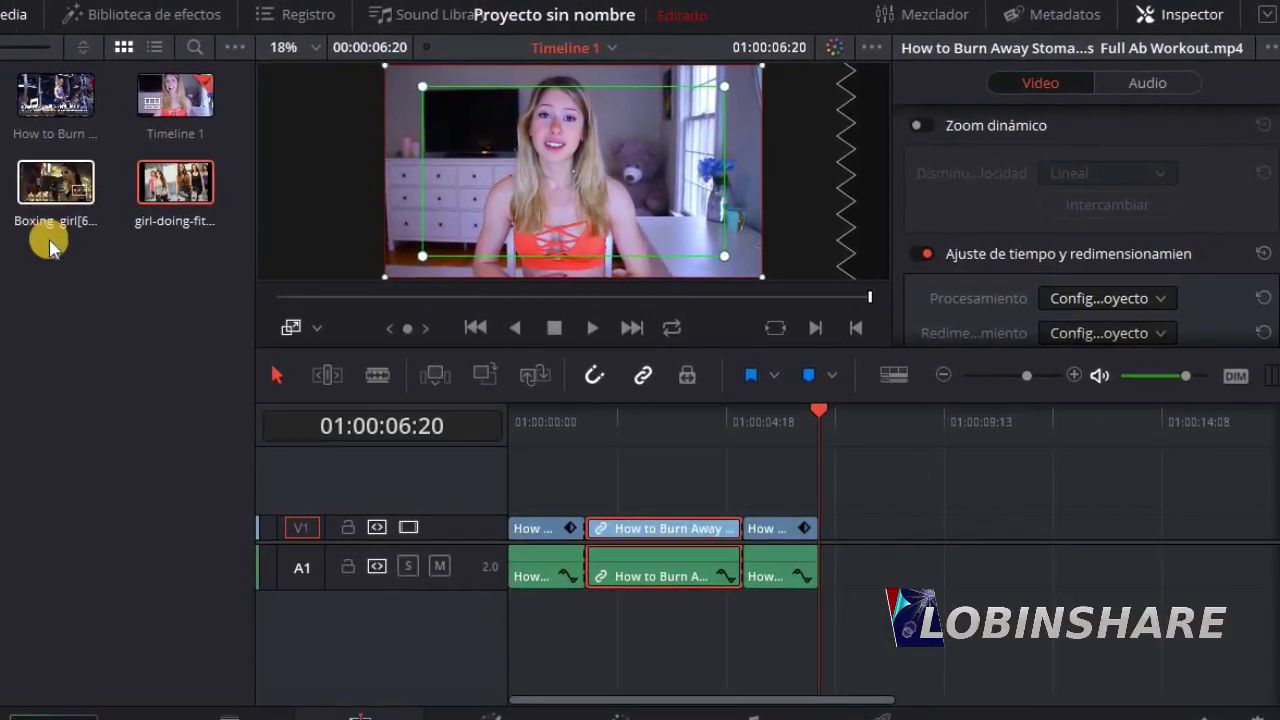
Step: Place the Boxing girl still on V1 right after the last webcam clip
left_click_drag(52, 185, 822, 402)
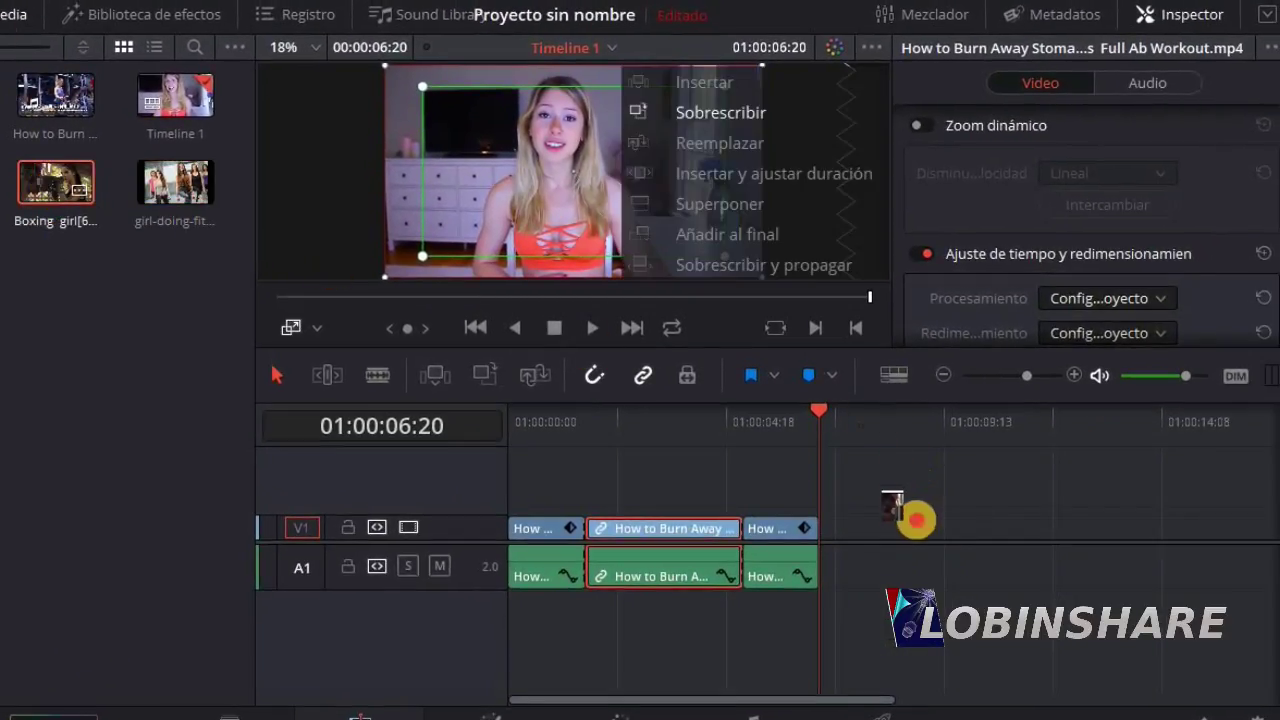
left_click_drag(822, 402, 832, 522)
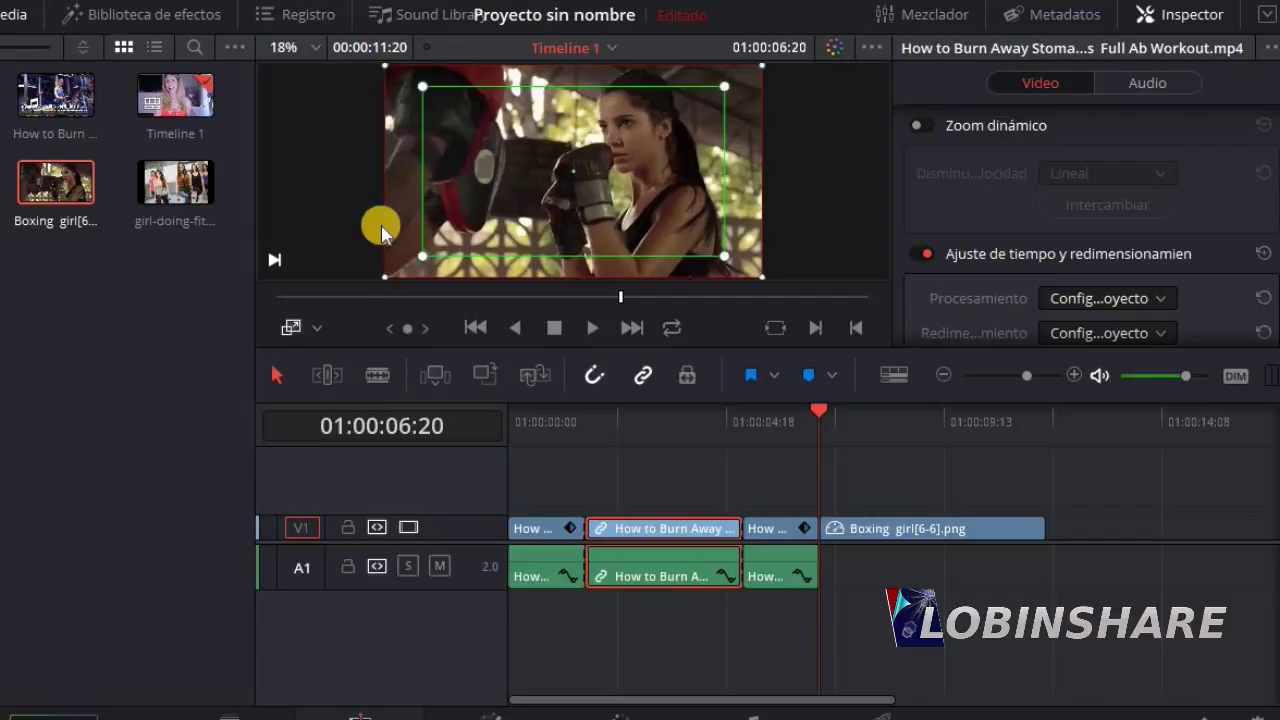
left_click(296, 329)
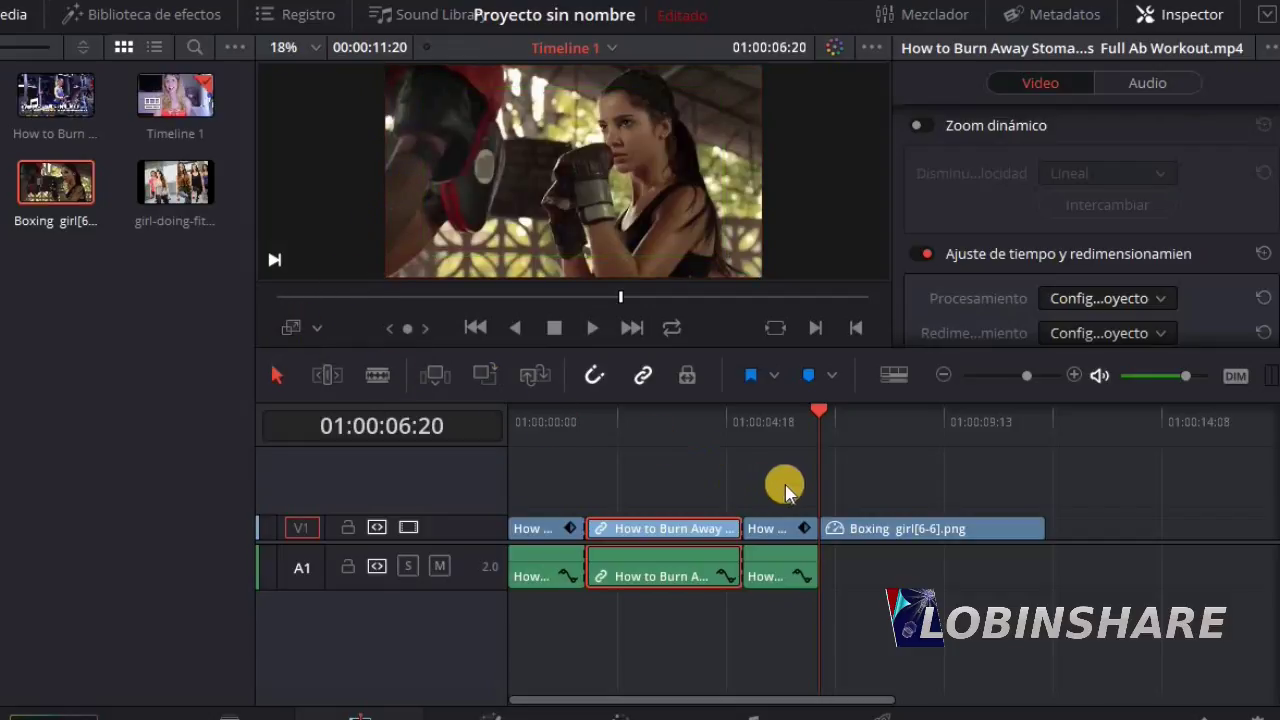
Step: Trim the Boxing girl still so it ends at 01:00:08:18
left_click(906, 428)
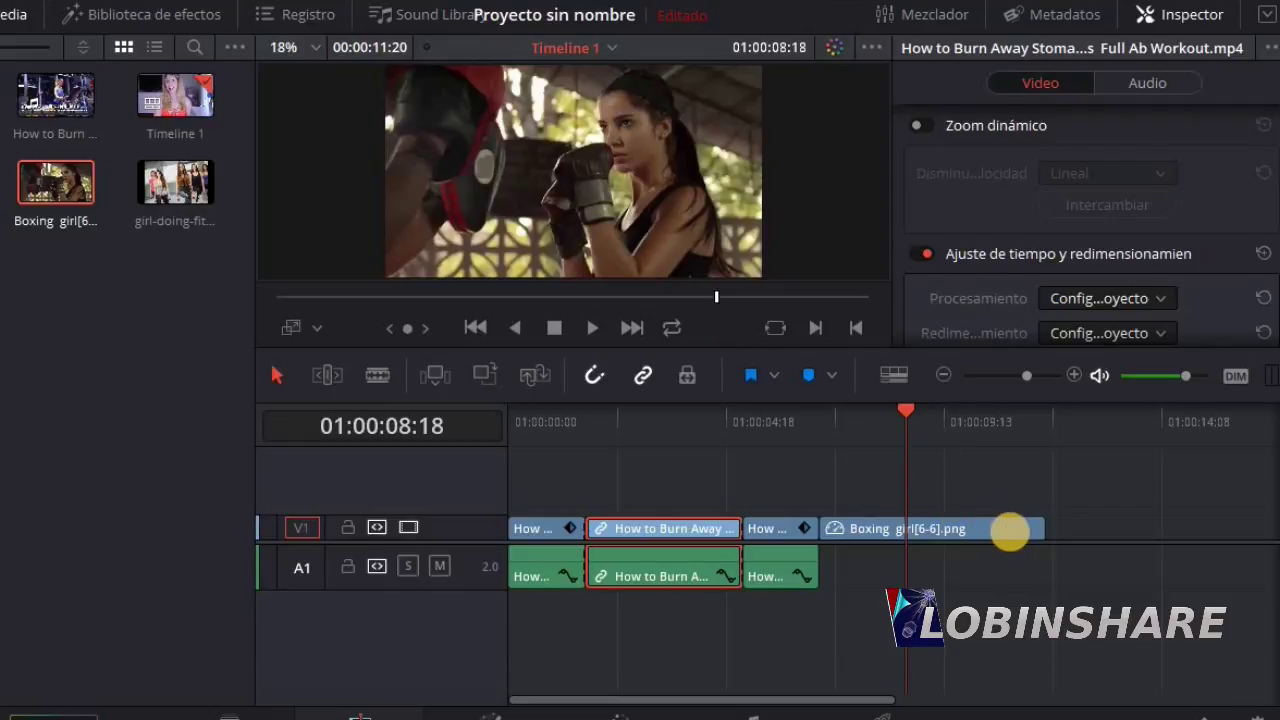
left_click(1022, 530)
left_click_drag(1035, 529, 902, 543)
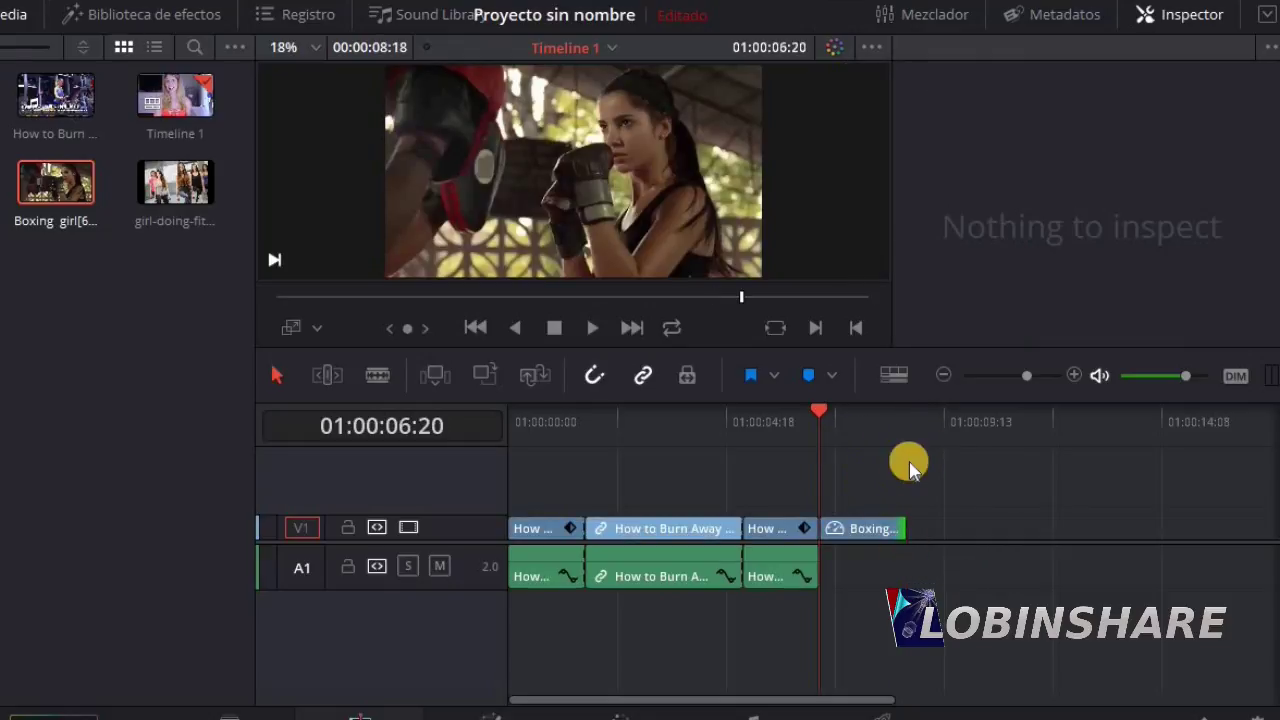
left_click(870, 527)
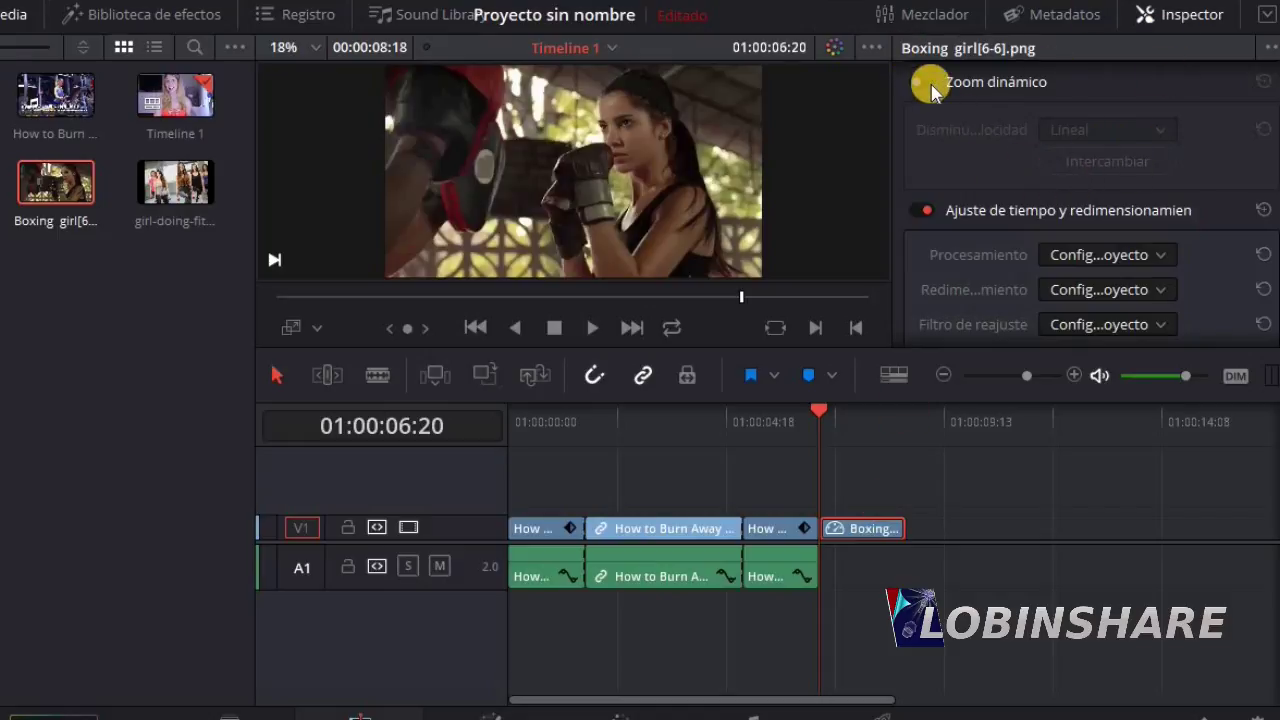
Step: Enable Zoom dinámico on the Boxing girl still, tighten its end frame onto the boxer, and preview
left_click(318, 329)
left_click(346, 420)
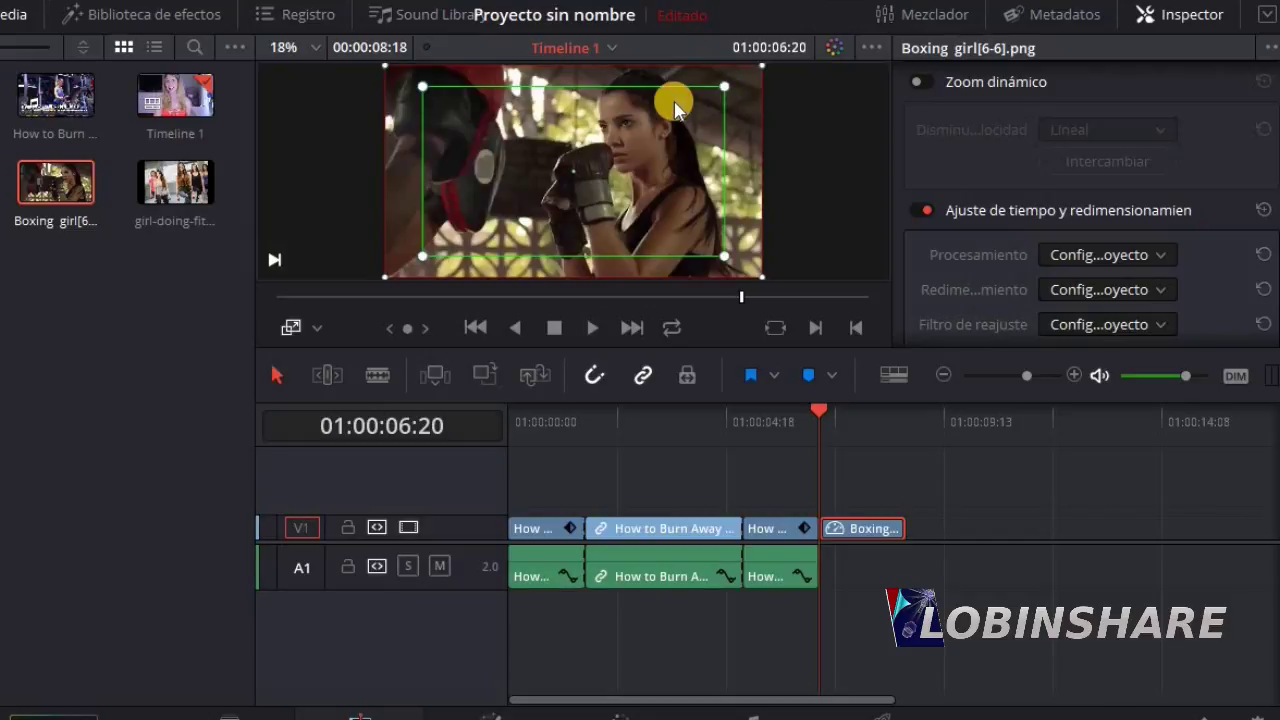
left_click(927, 79)
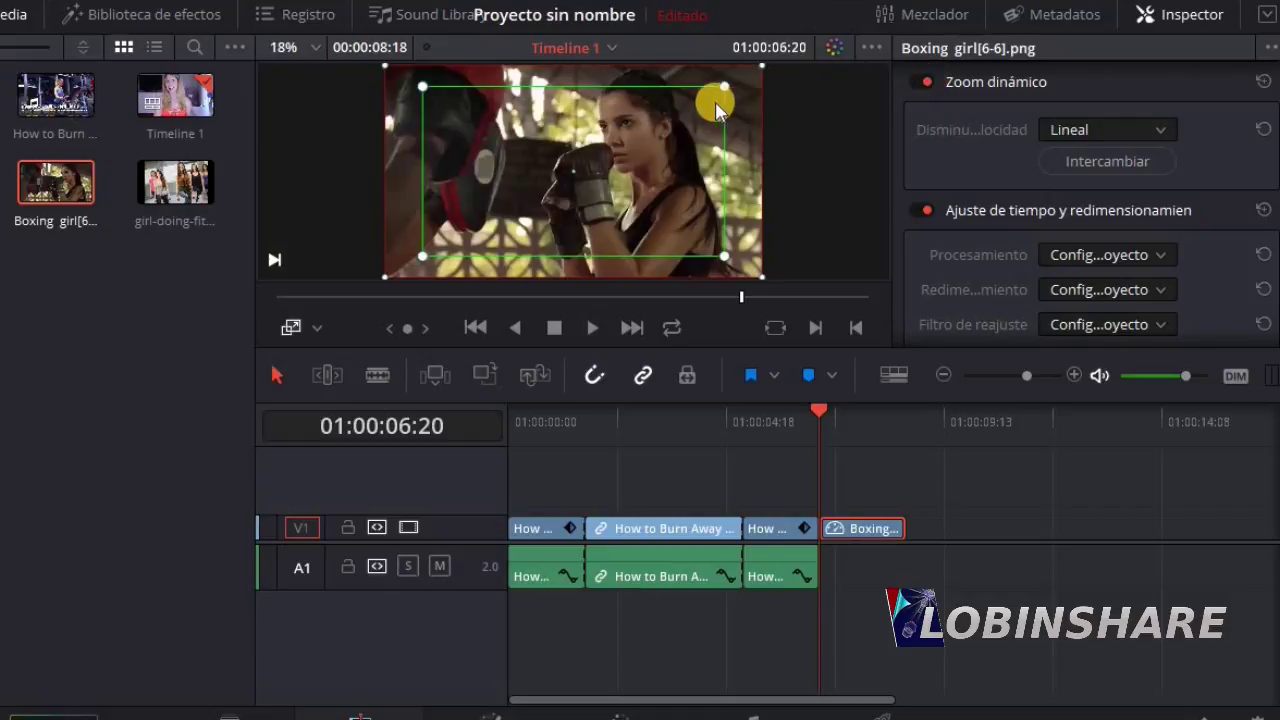
left_click_drag(724, 87, 694, 109)
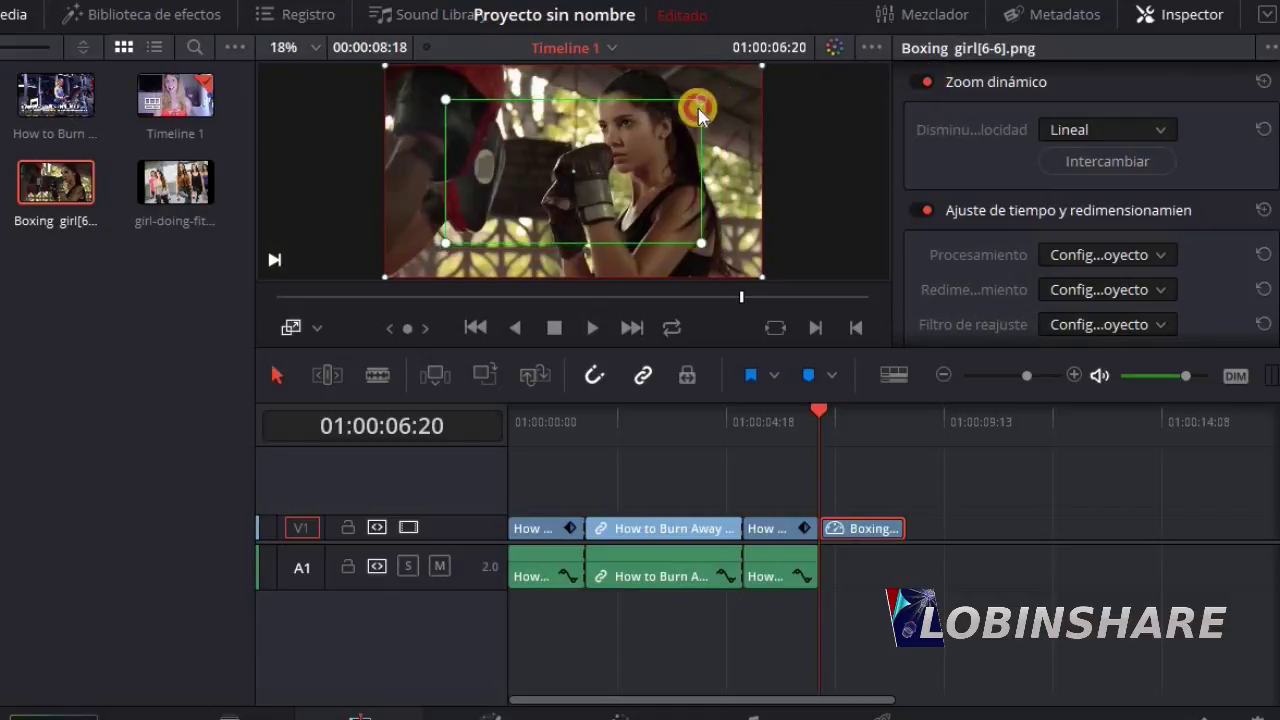
left_click_drag(569, 206, 604, 170)
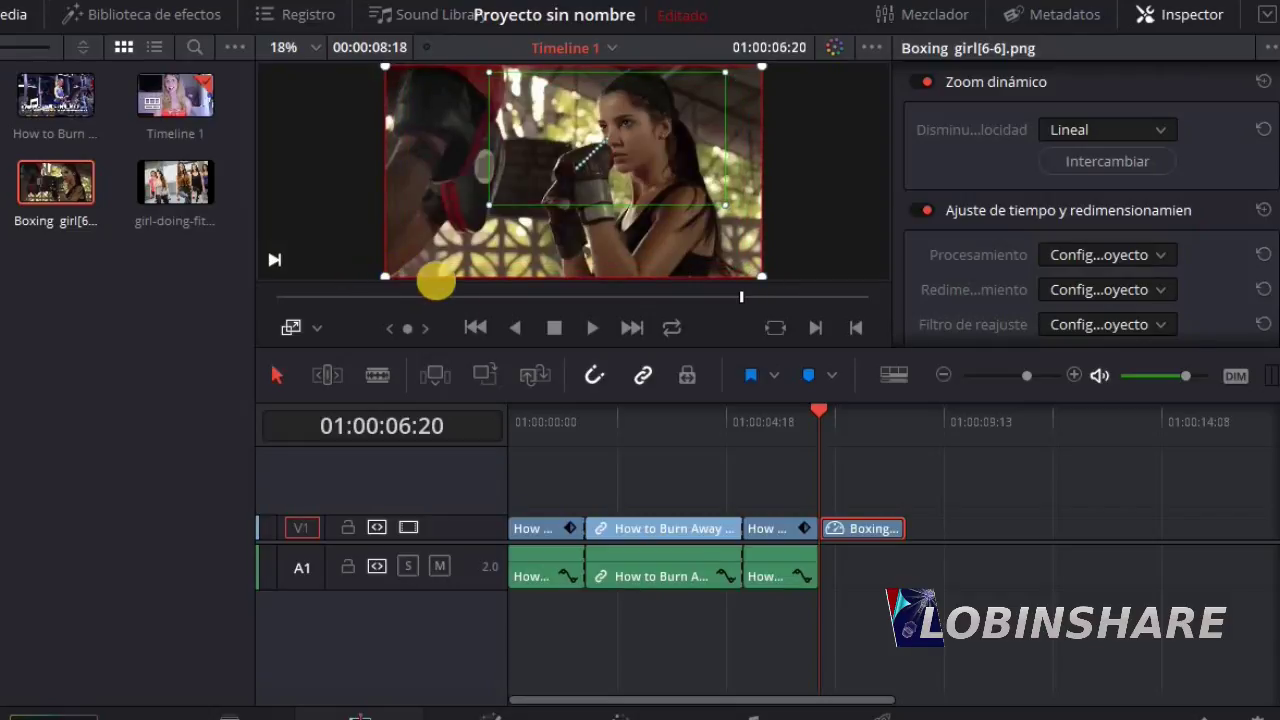
left_click(591, 330)
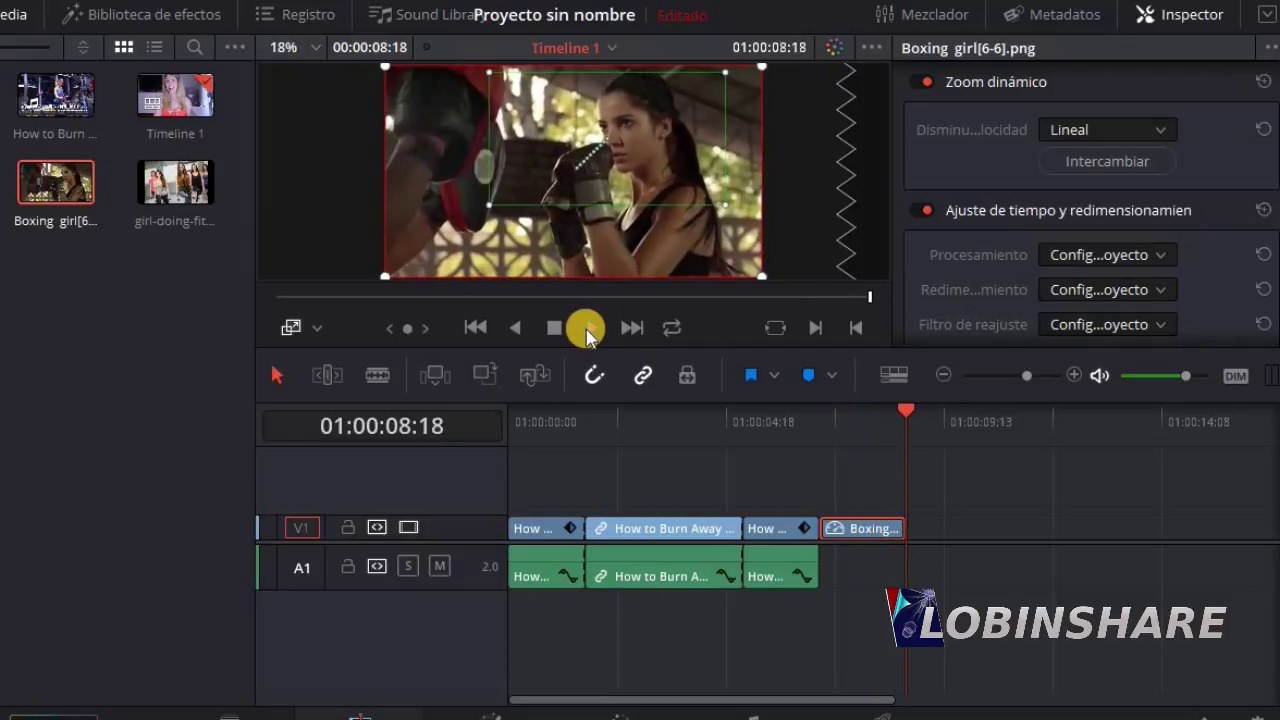
Step: Place the girl-doing-fitness-exercise-2 still after the Boxing clip on V1 and shorten it
left_click(169, 193)
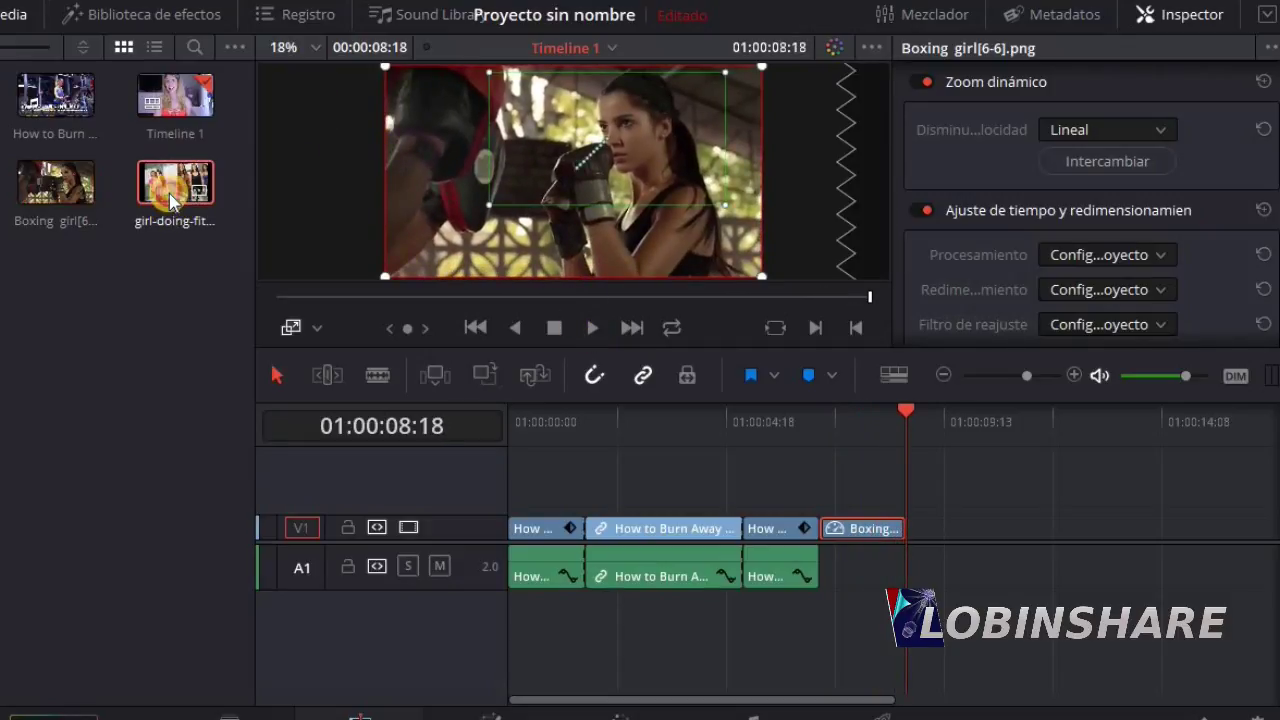
left_click_drag(169, 193, 921, 531)
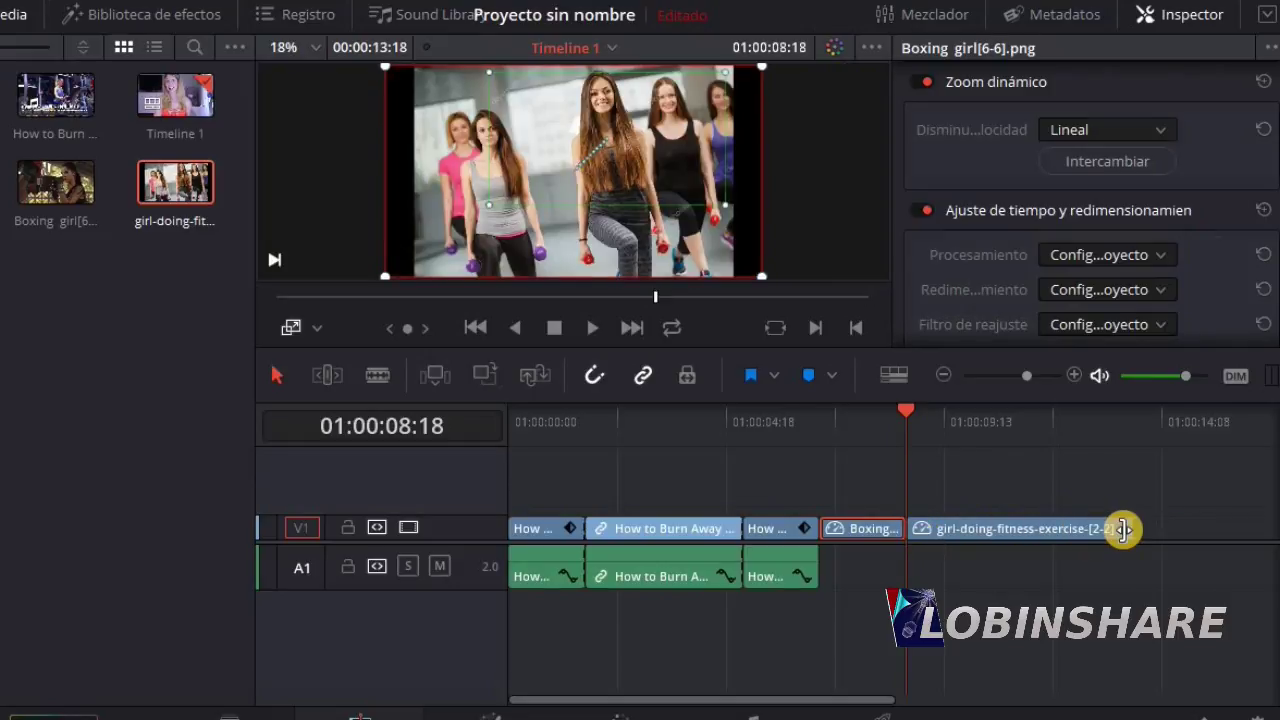
left_click_drag(1123, 530, 1014, 533)
left_click(966, 537)
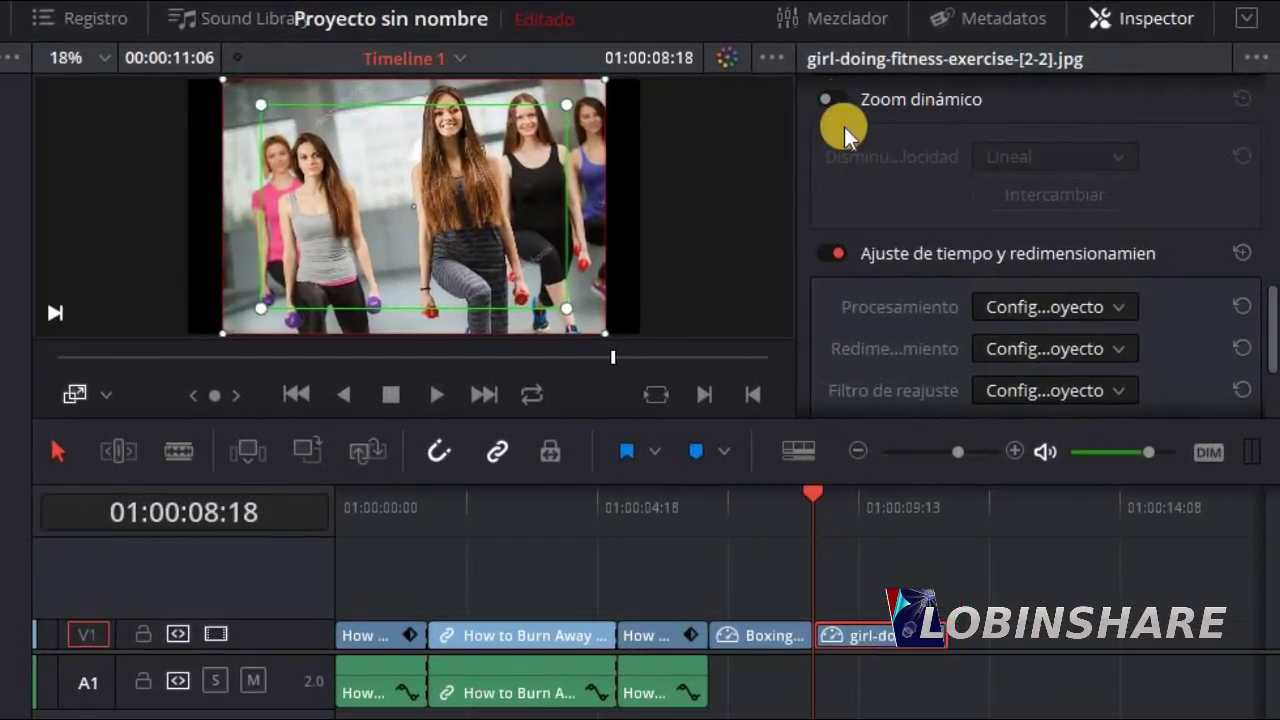
Step: Enable Zoom dinámico on the fitness still, swap its direction, and tighten the end frame on the centre women
left_click(839, 102)
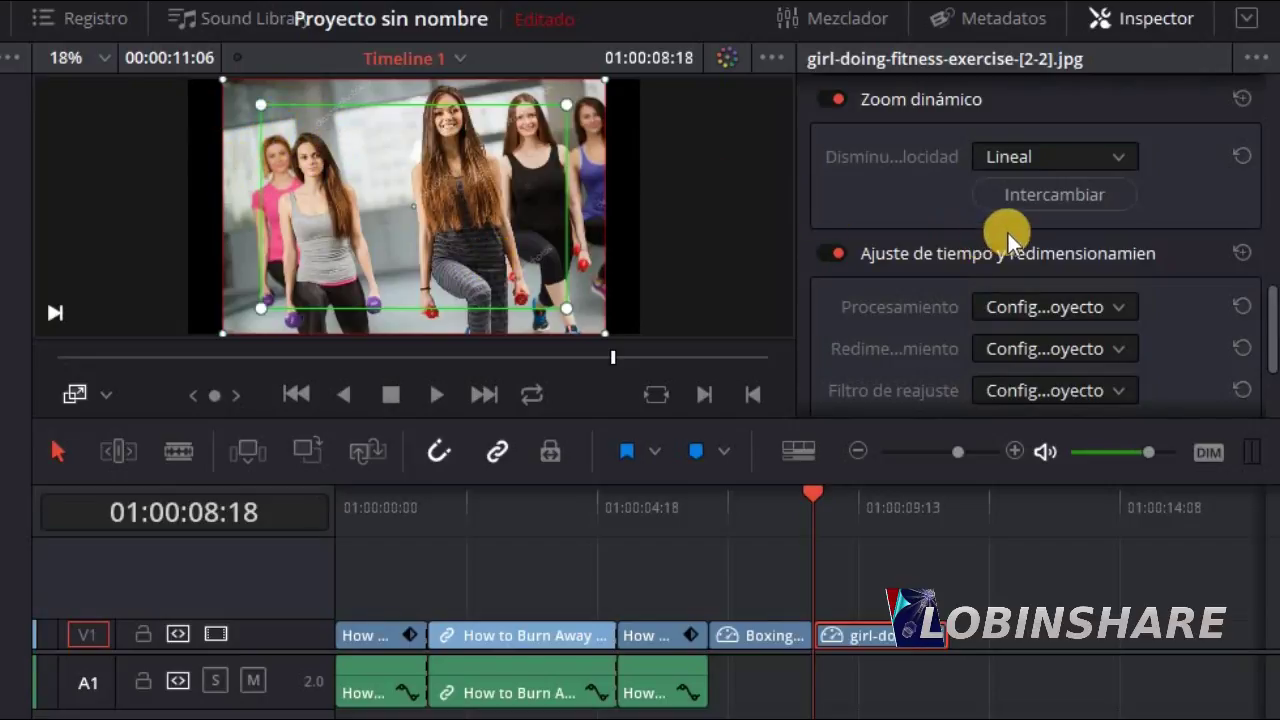
left_click(1049, 194)
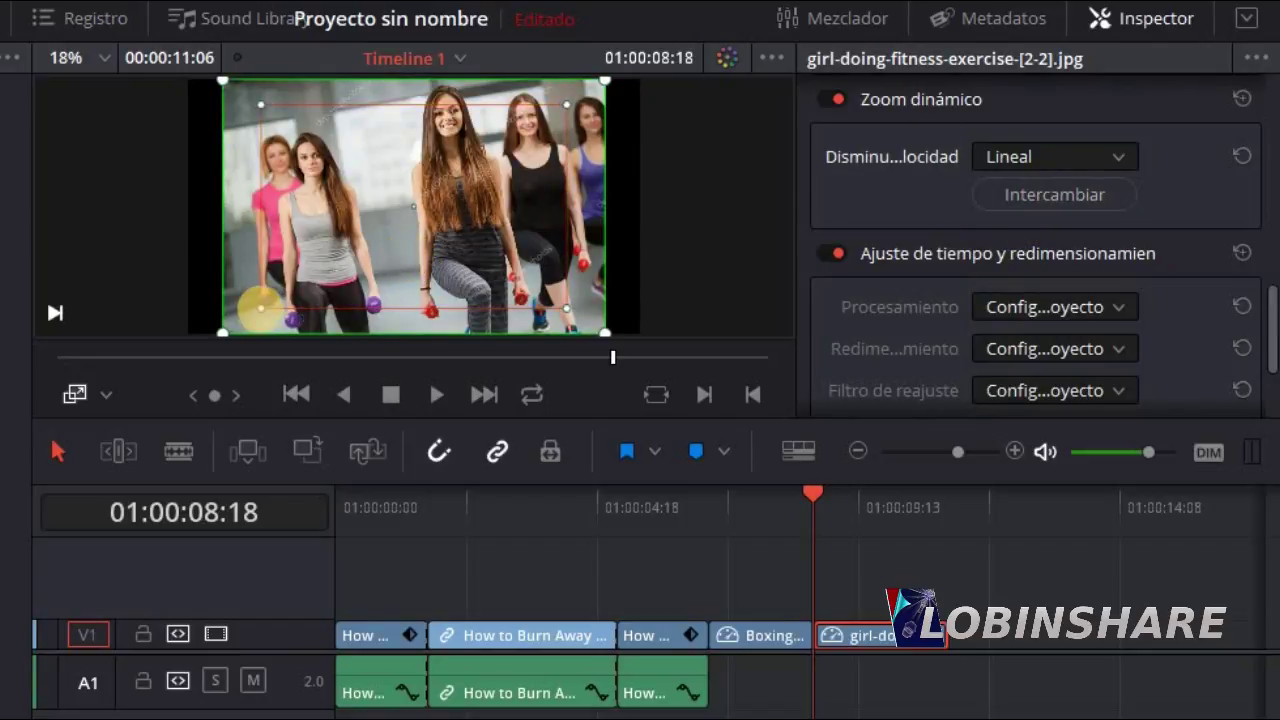
left_click_drag(261, 308, 279, 296)
left_click_drag(323, 258, 341, 221)
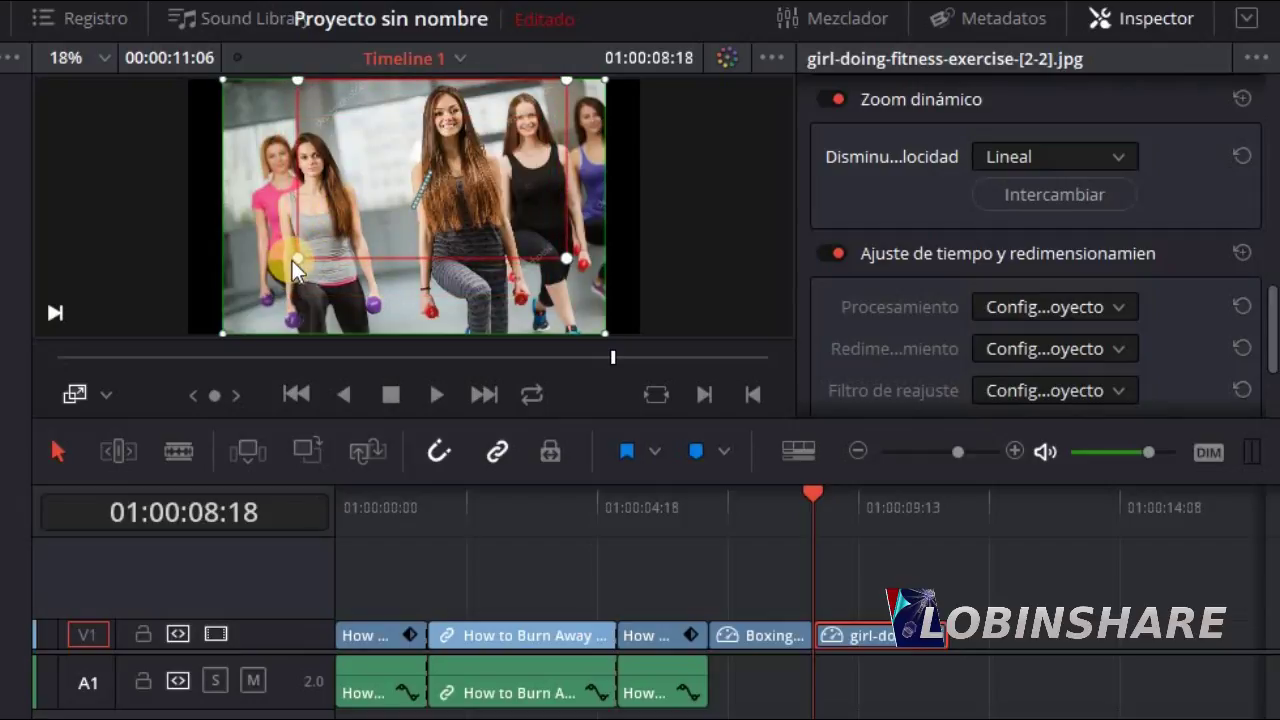
left_click_drag(294, 256, 383, 187)
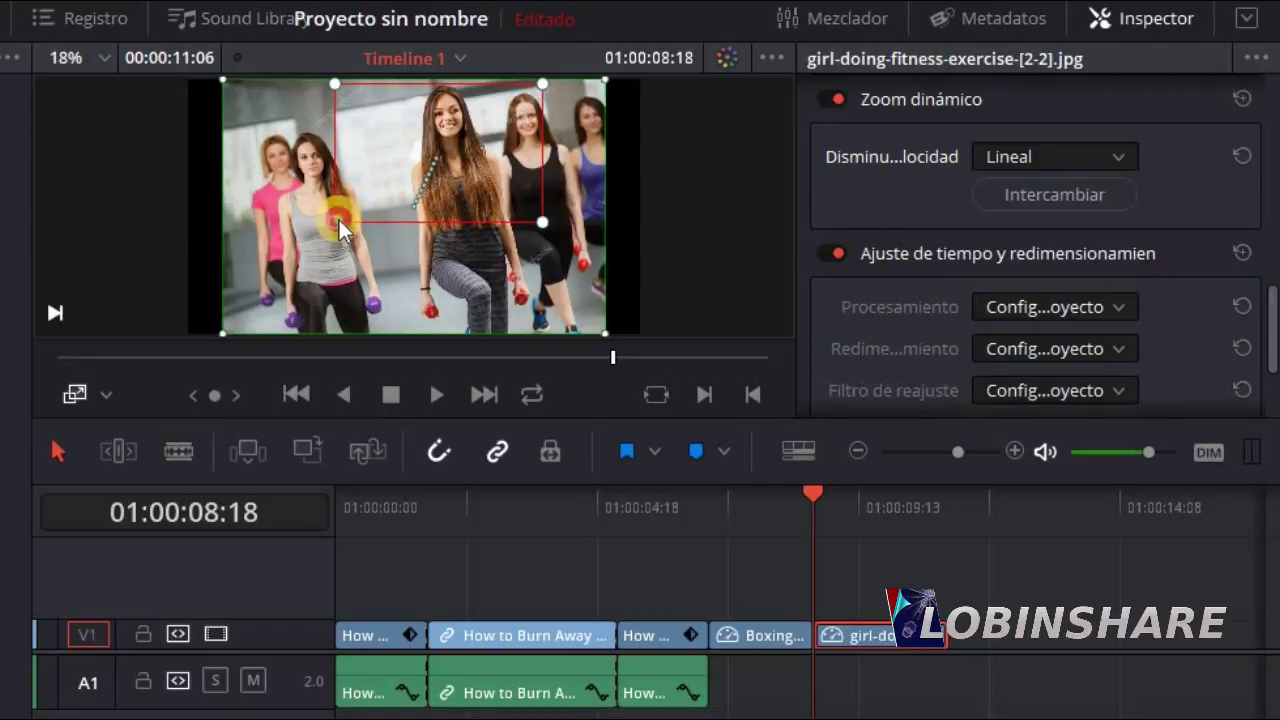
left_click_drag(339, 226, 367, 197)
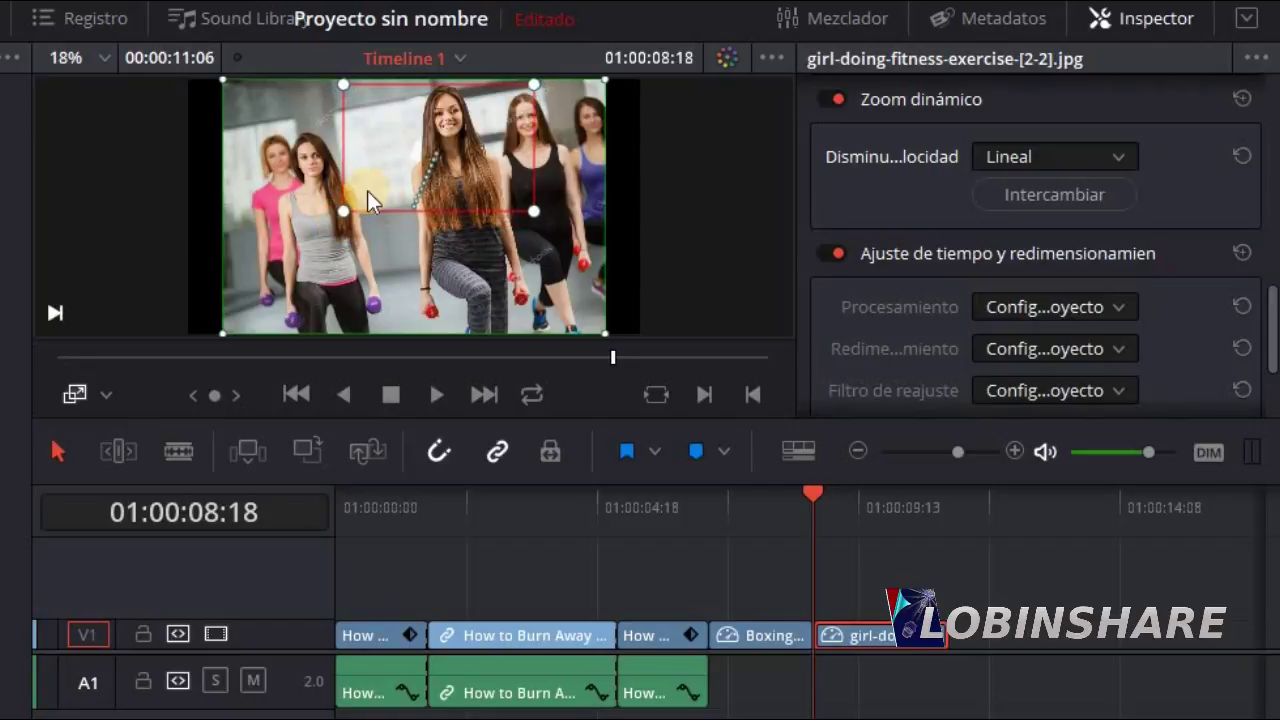
left_click(712, 516)
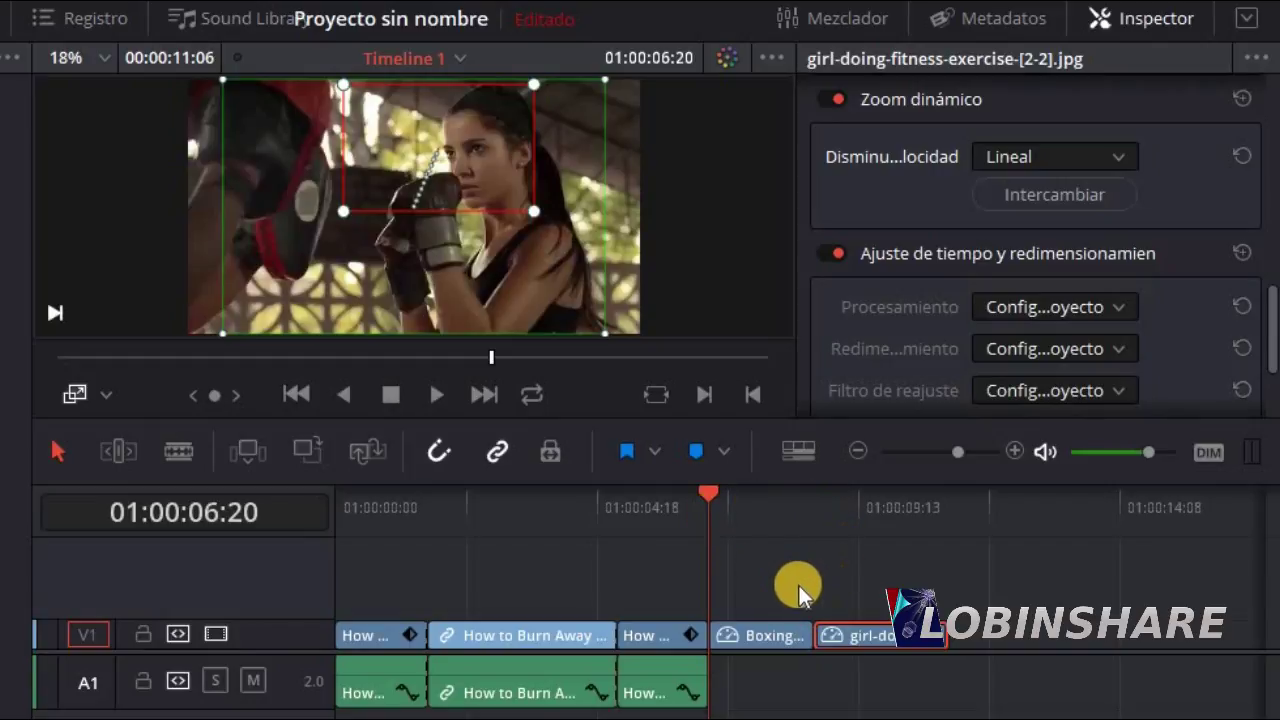
Step: Hide the zoom boxes in the viewer and play the Boxing and fitness stills from the Boxing clip start
left_click(82, 402)
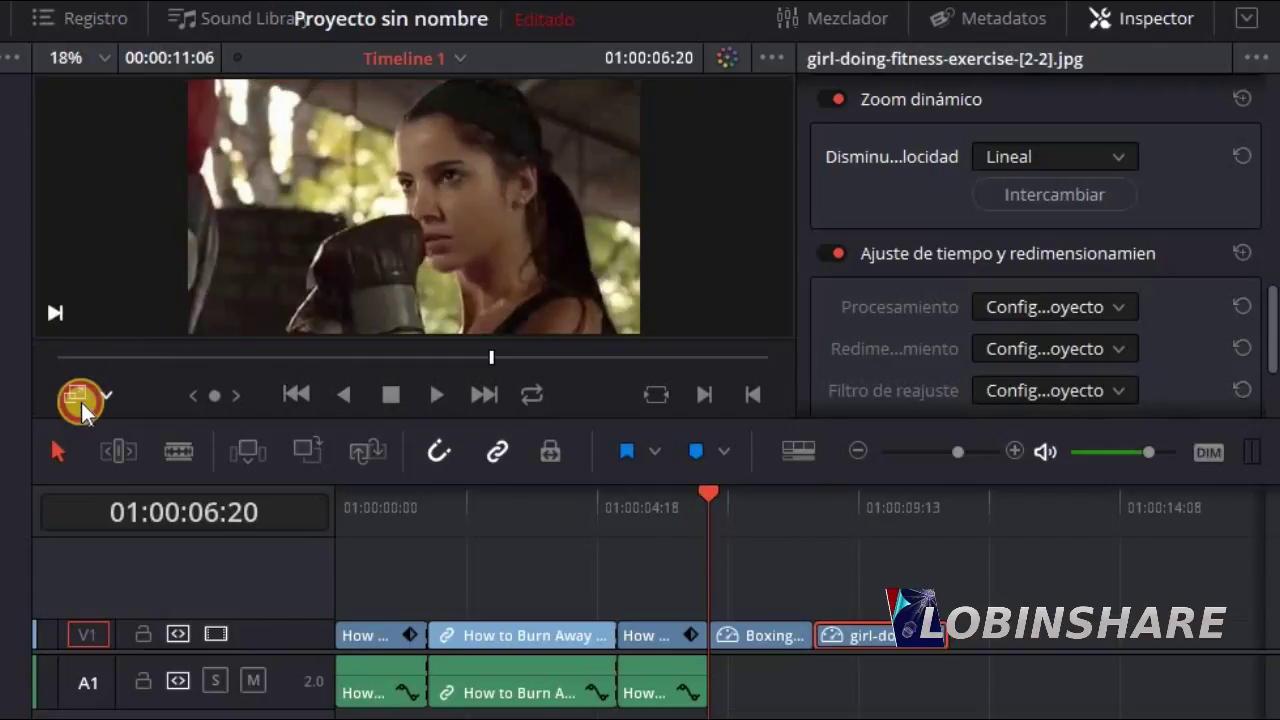
left_click(440, 396)
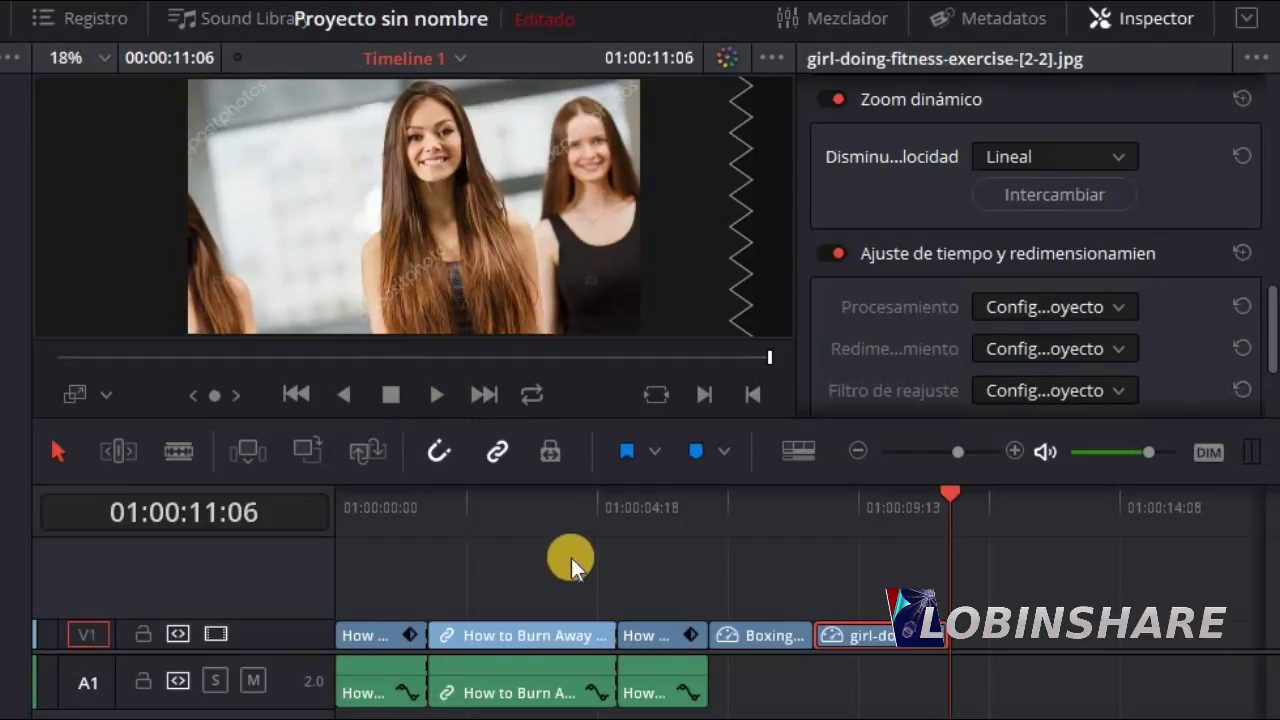
left_click(713, 533)
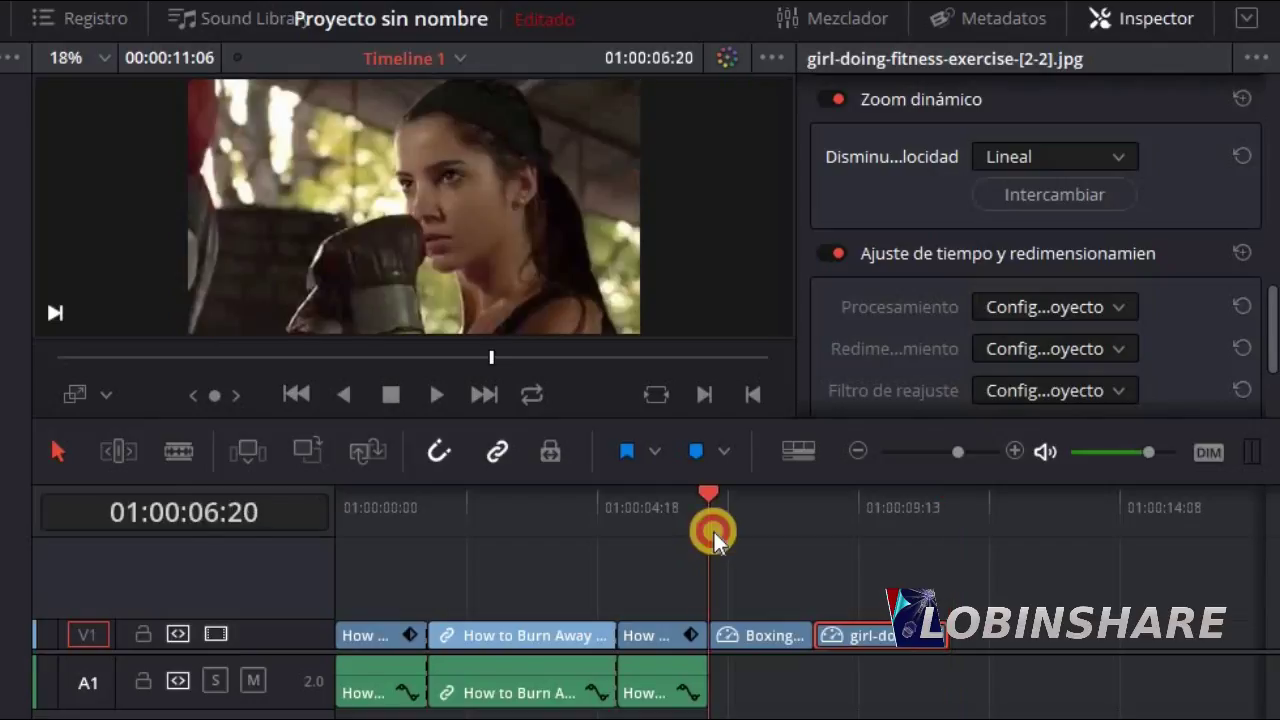
left_click(436, 396)
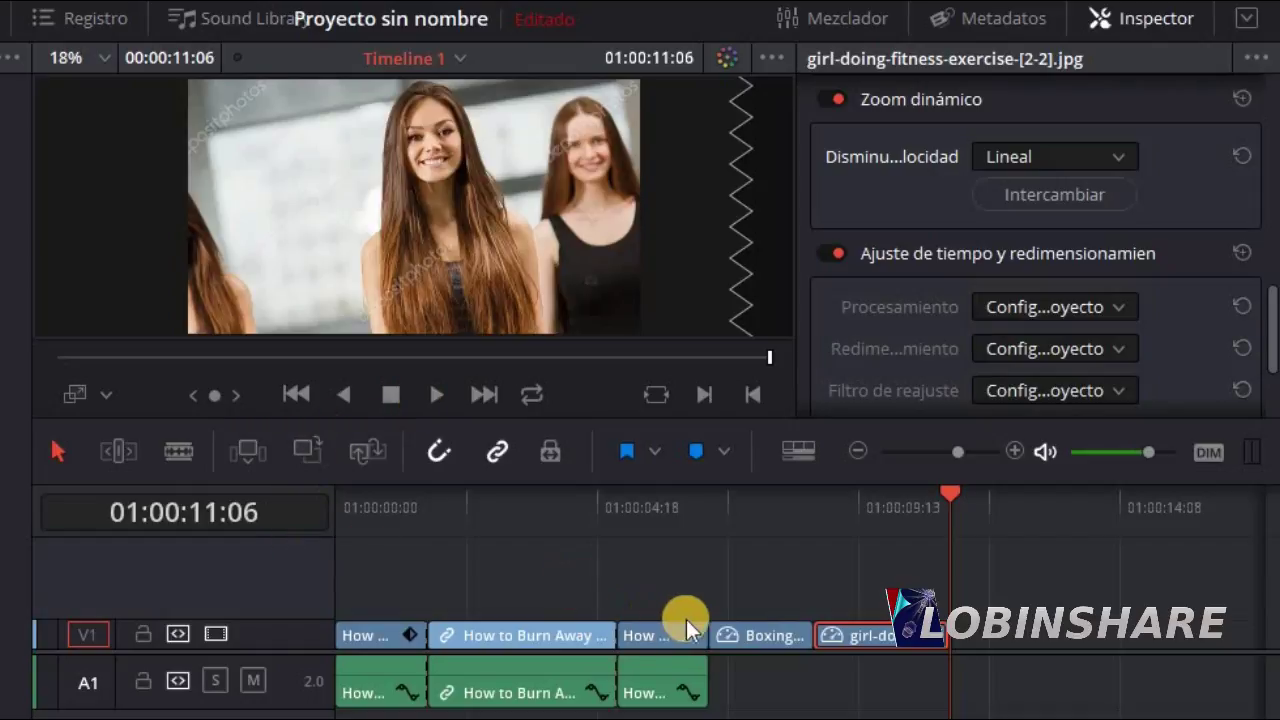
Step: Select the Boxing still and keep its dynamic zoom easing at Lineal
left_click(761, 636)
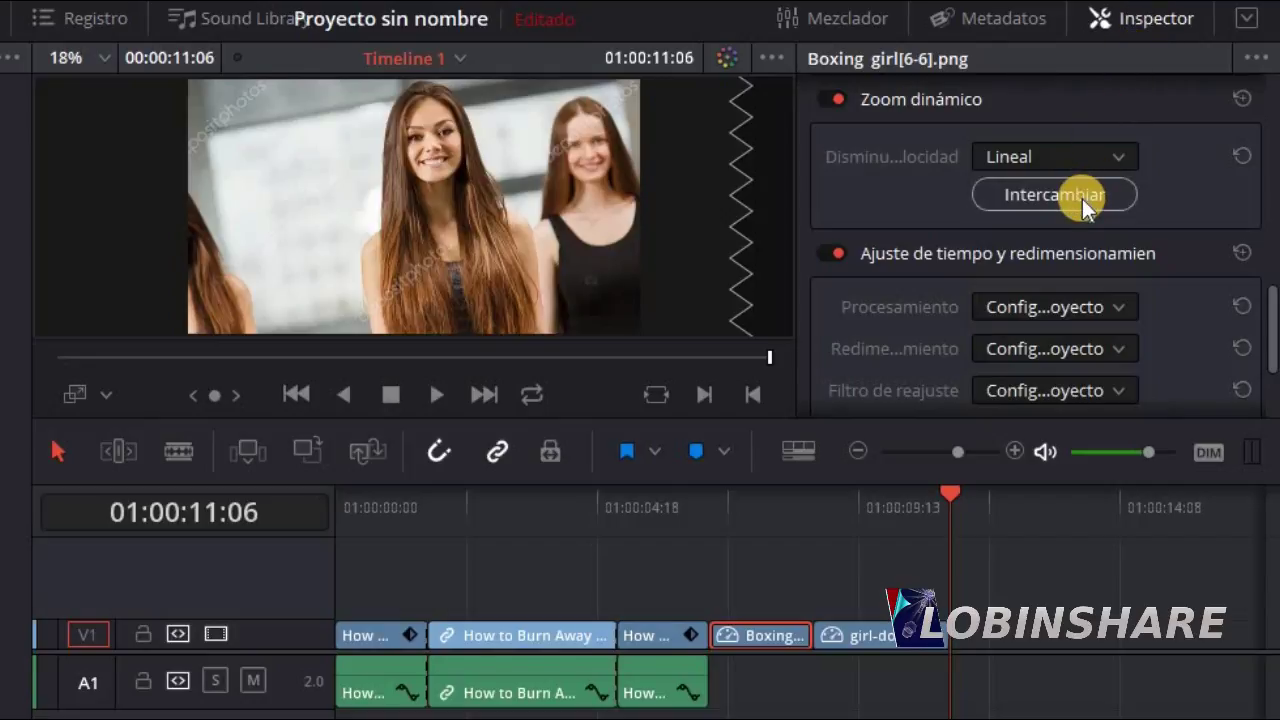
left_click(1121, 157)
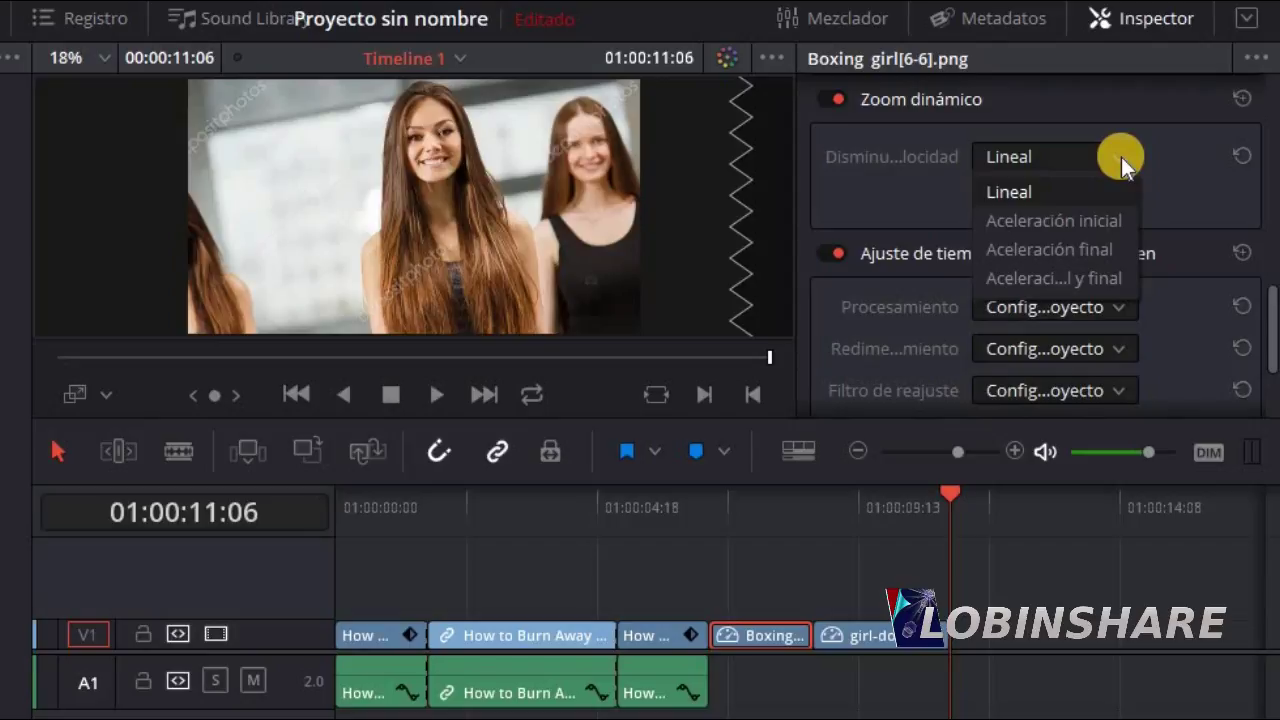
left_click(1121, 157)
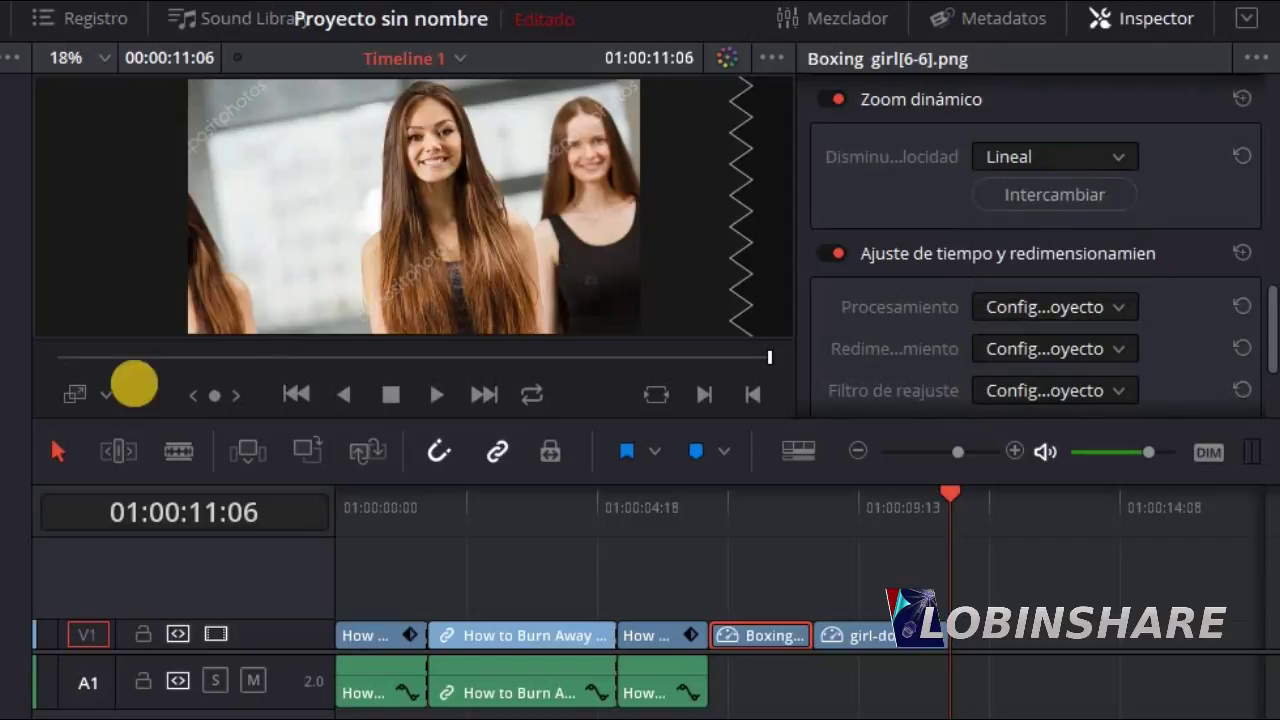
Step: Show the zoom frames again, then shrink the red end frame and raise it slightly
left_click(94, 397)
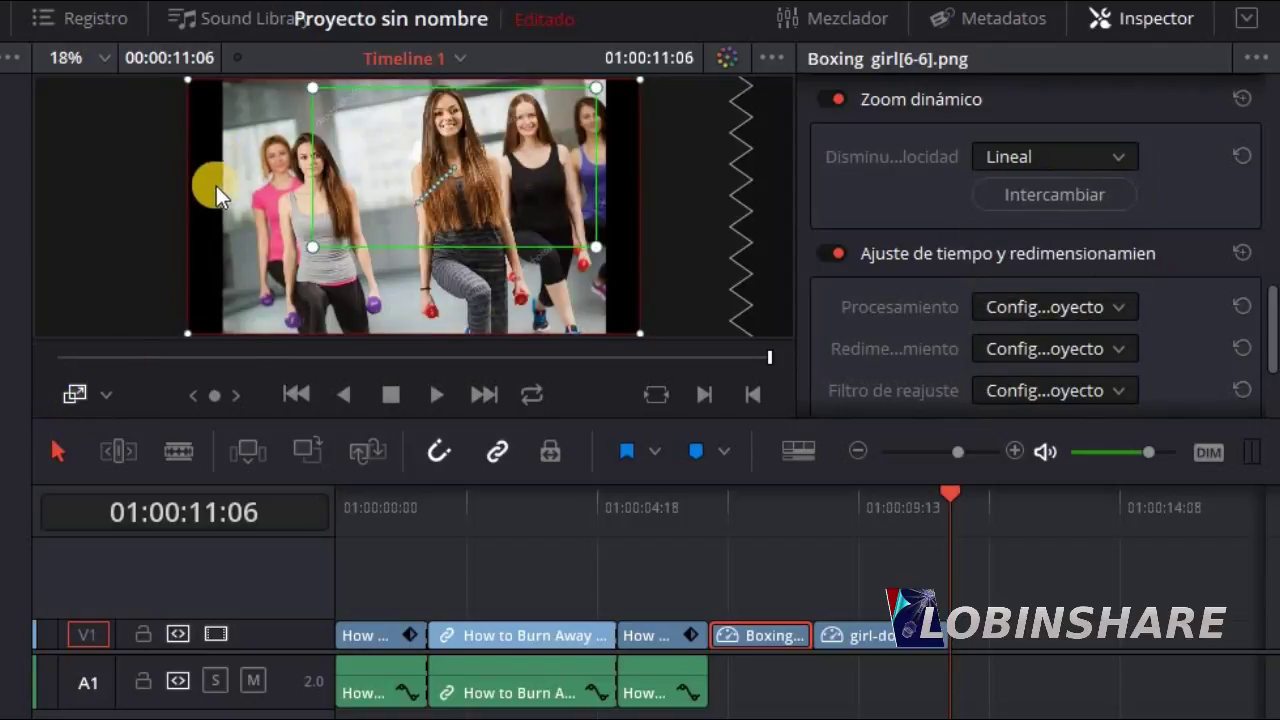
left_click_drag(189, 332, 225, 315)
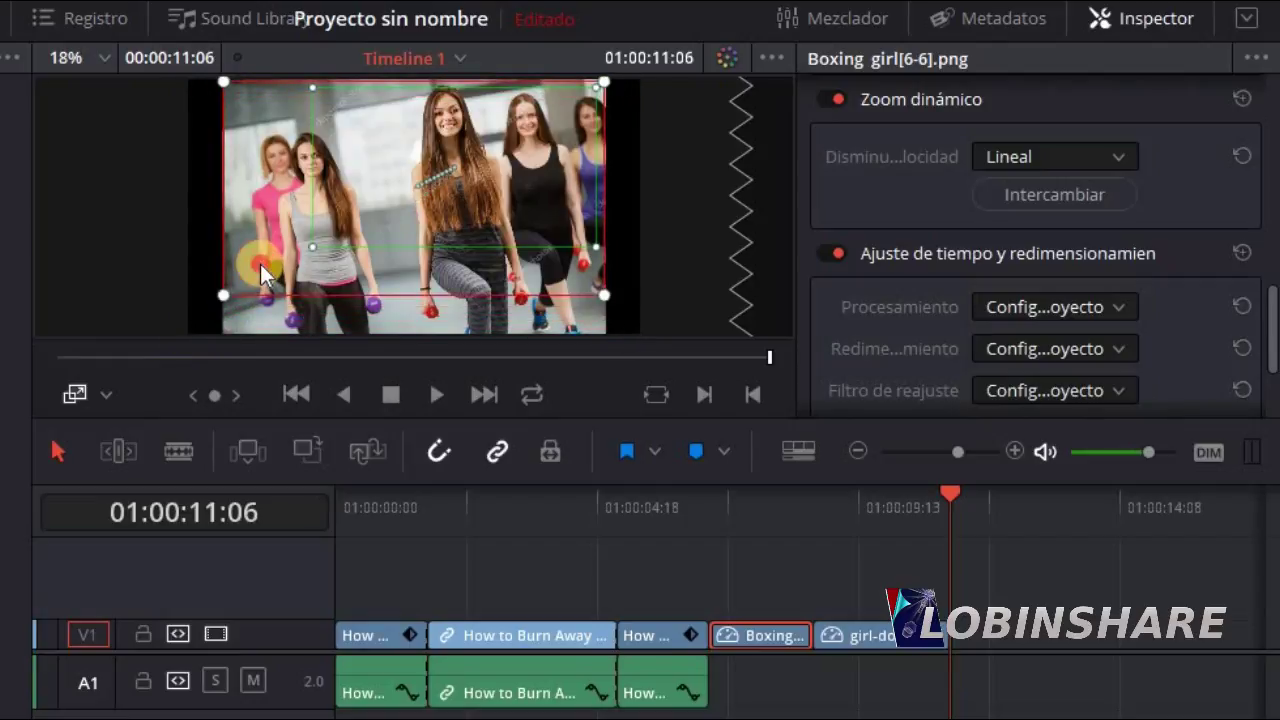
left_click_drag(258, 284, 264, 261)
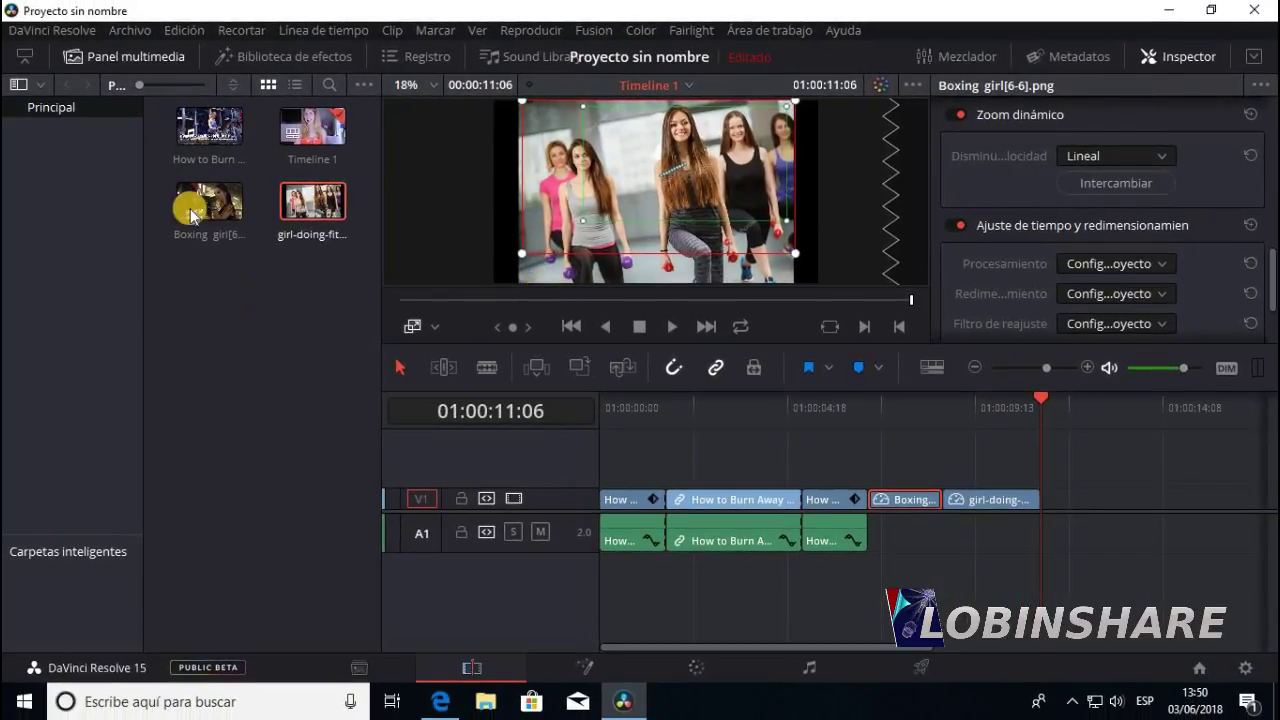
Step: Save the project under the name 'Tutorial Davinci 04'
left_click(132, 30)
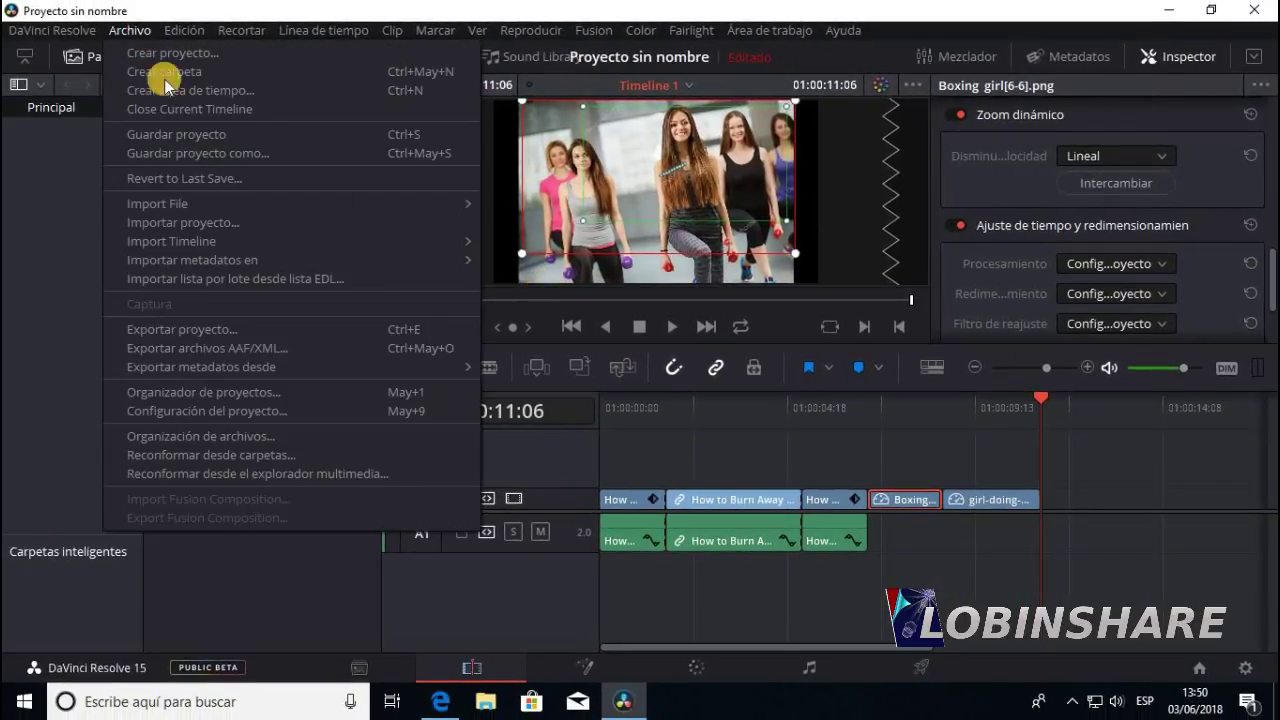
left_click(196, 133)
type("Tutorial Davinci")
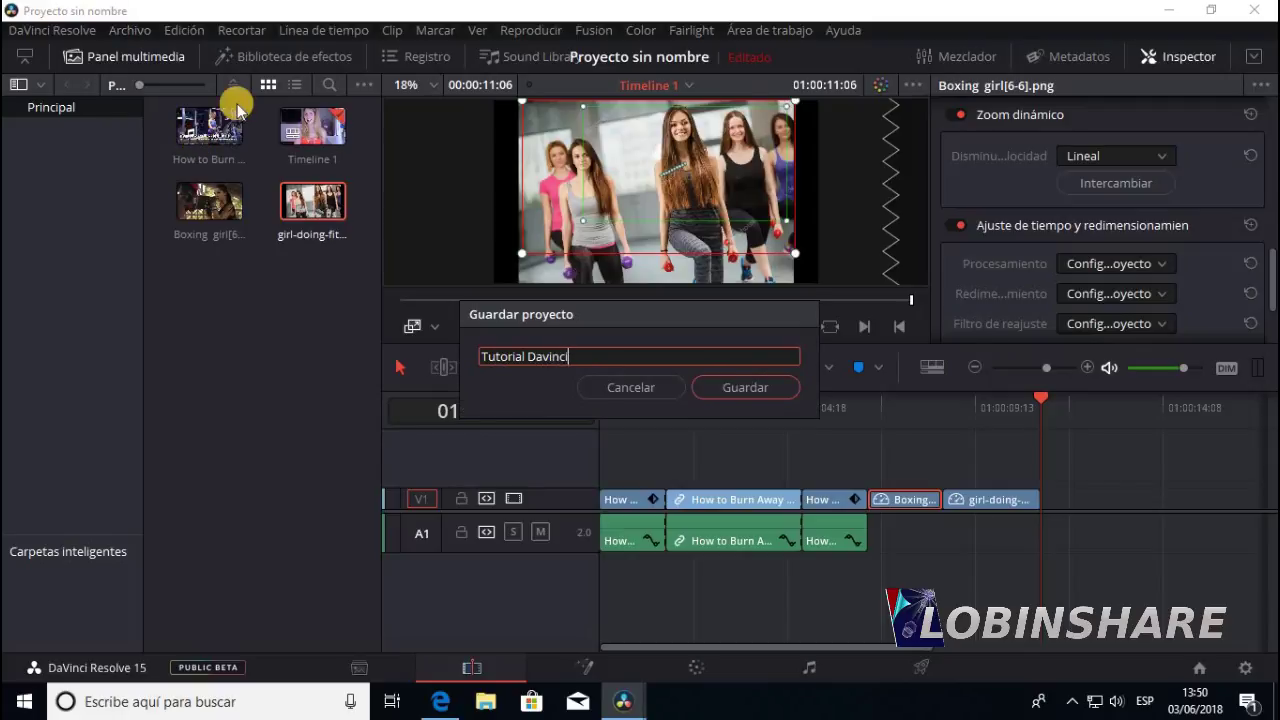
type("04")
left_click(711, 386)
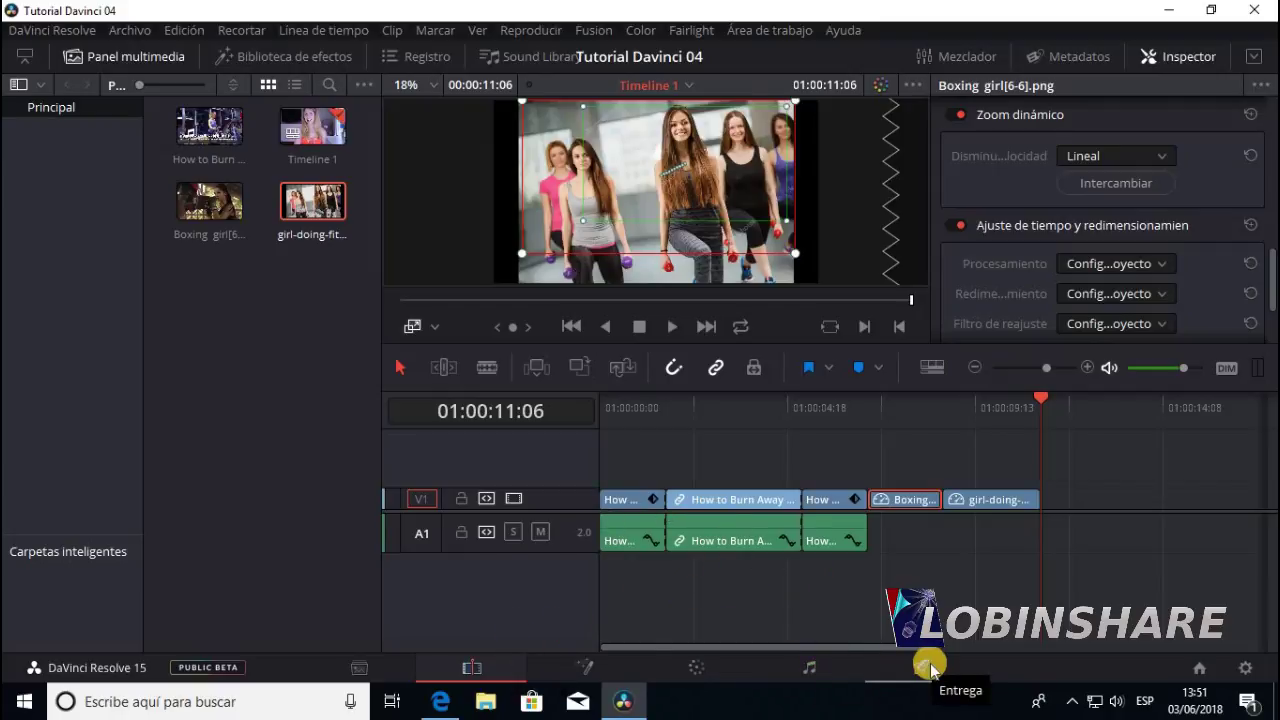
Step: On the Deliver page, hide the clip thumbnails to show the V1 and A1 tracks beside full-height render settings
left_click(930, 663)
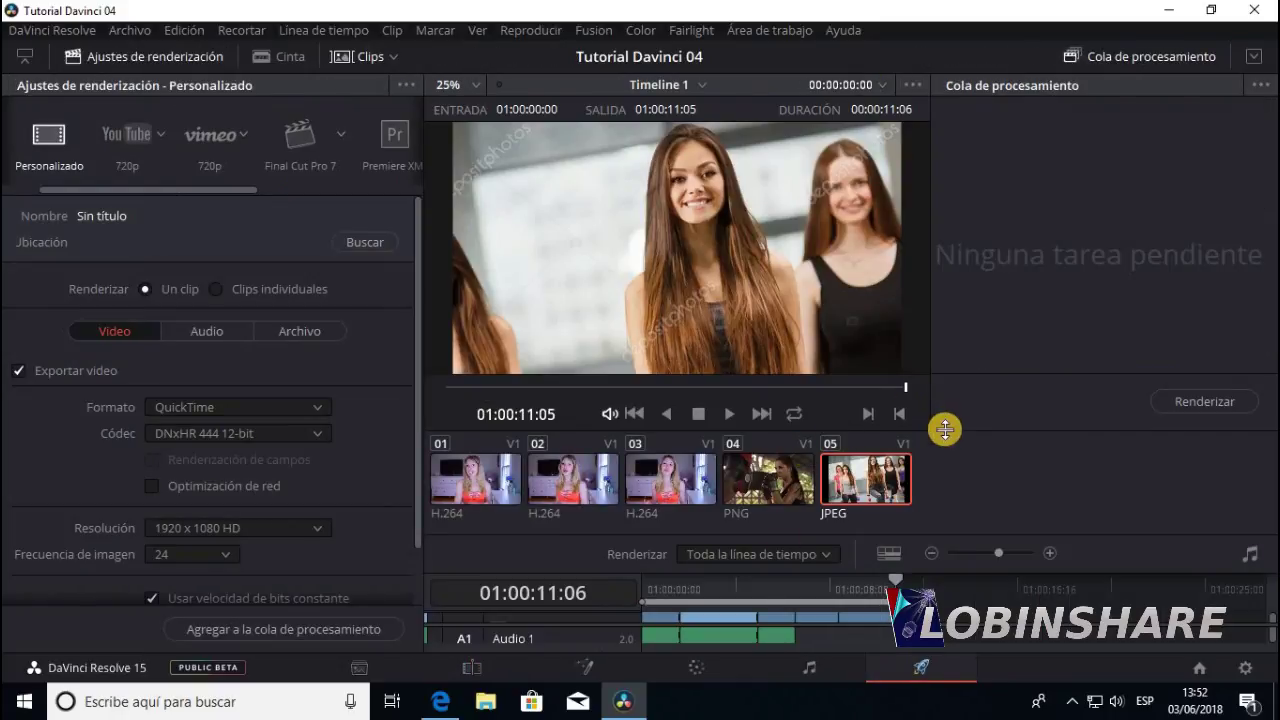
left_click(22, 58)
left_click(22, 58)
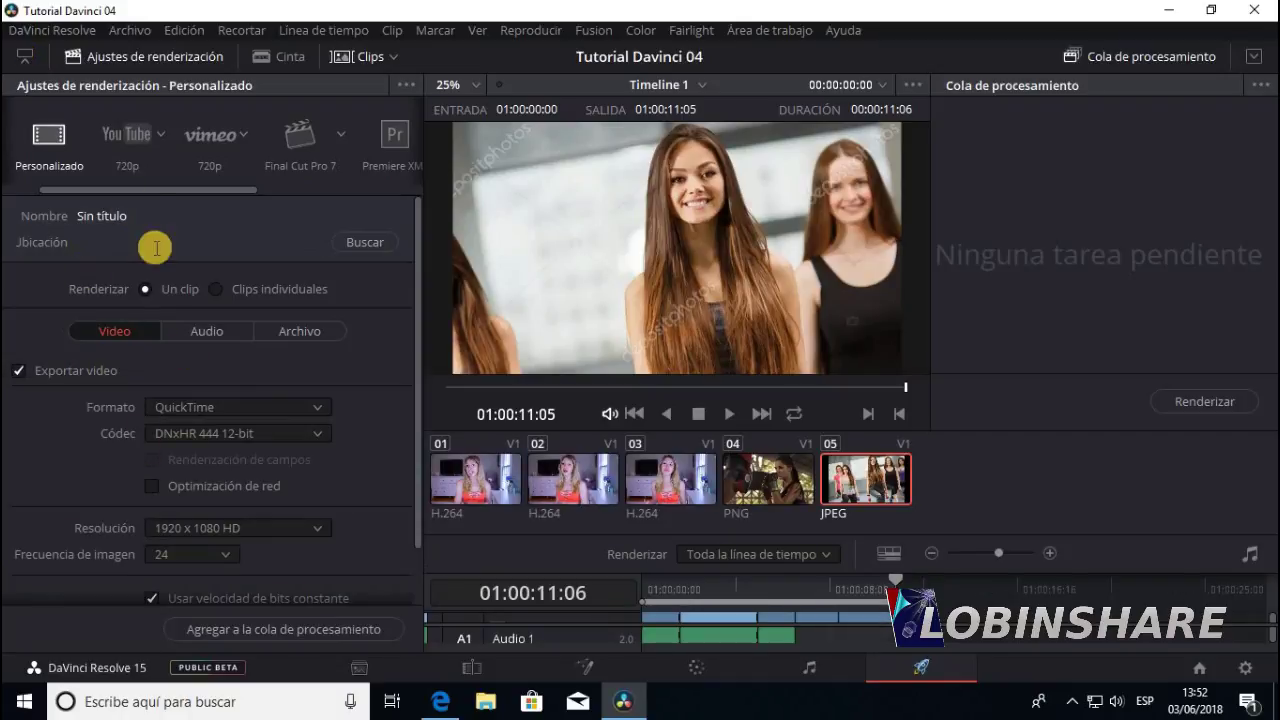
left_click(25, 58)
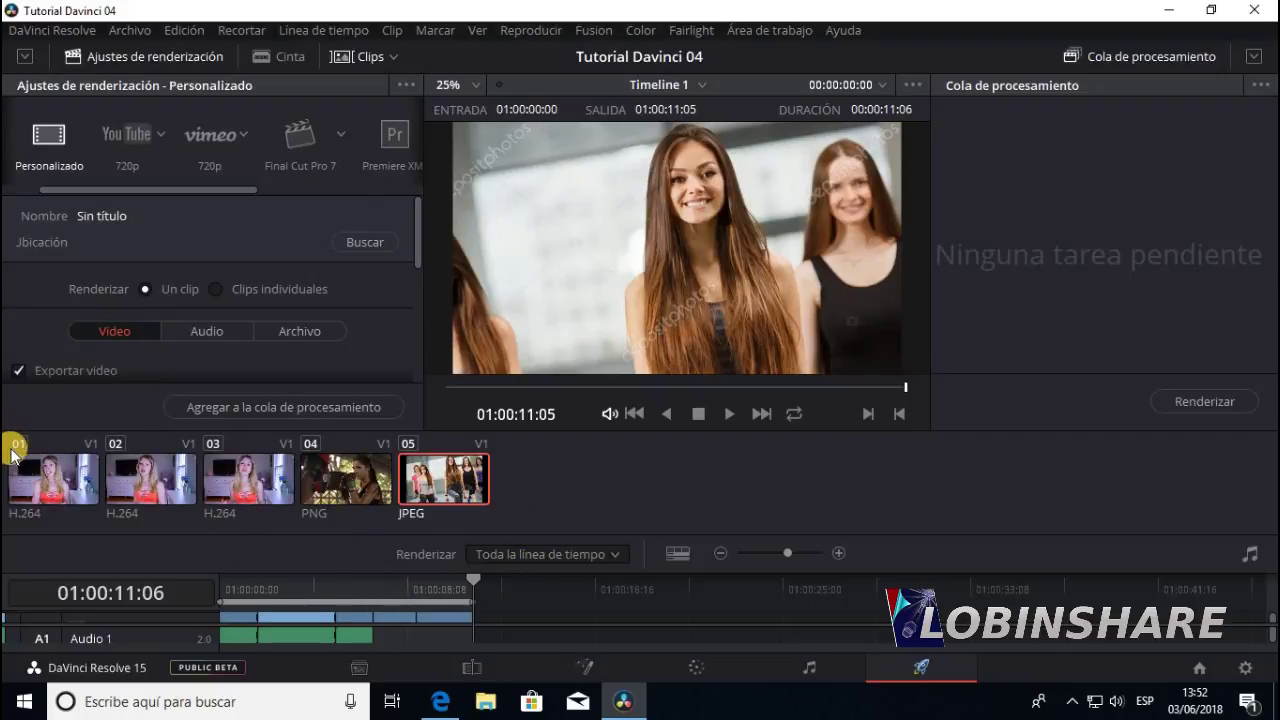
left_click(357, 58)
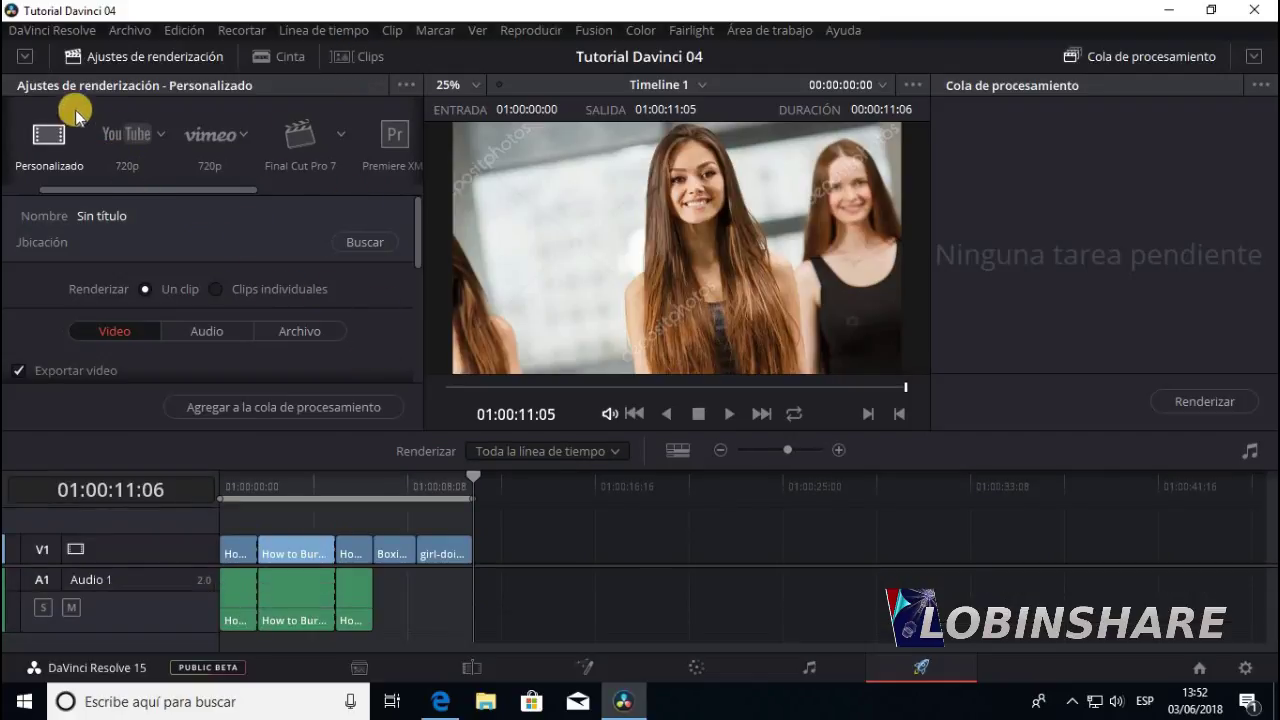
left_click(22, 58)
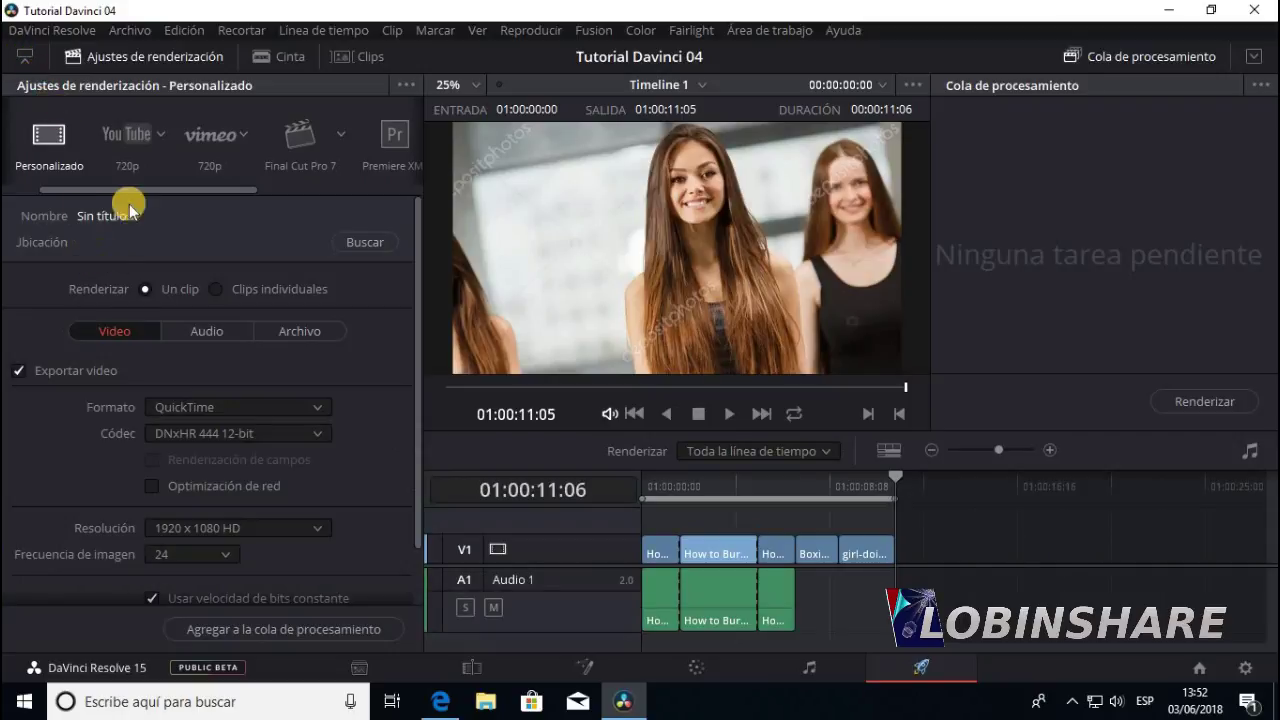
Step: Apply the YouTube 720p render preset with MP4 as the output format
left_click(129, 144)
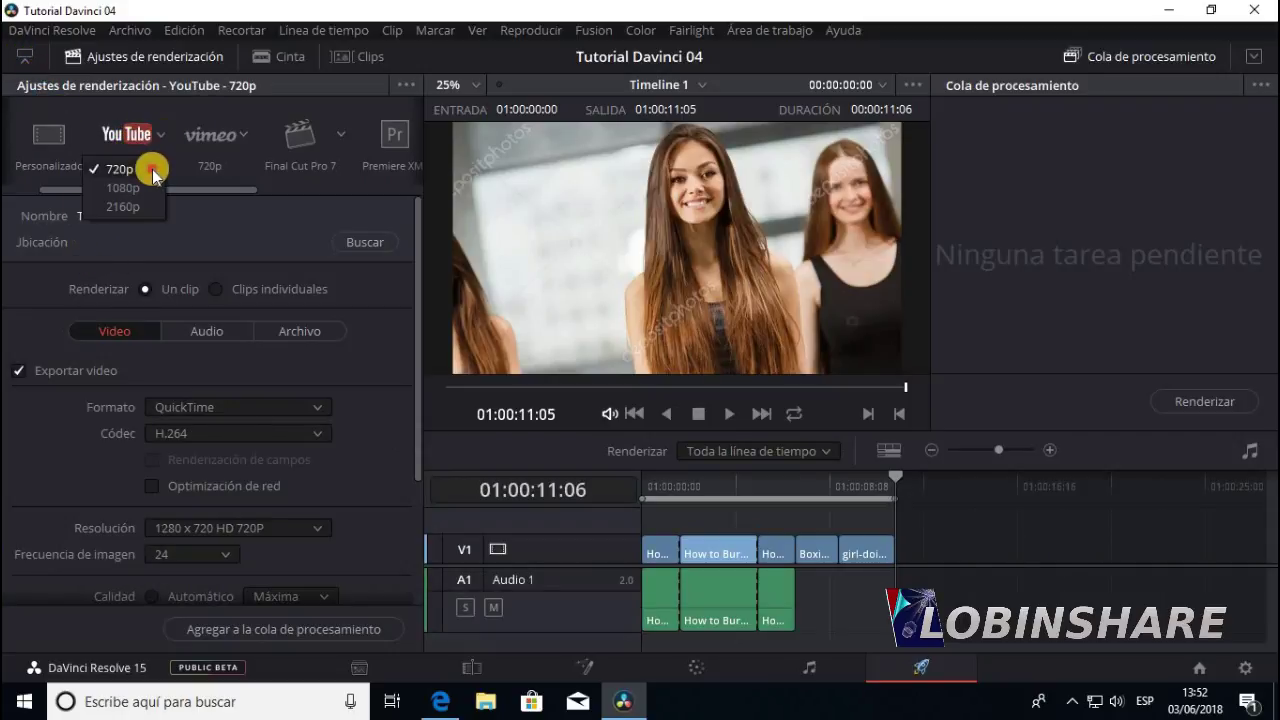
left_click(150, 172)
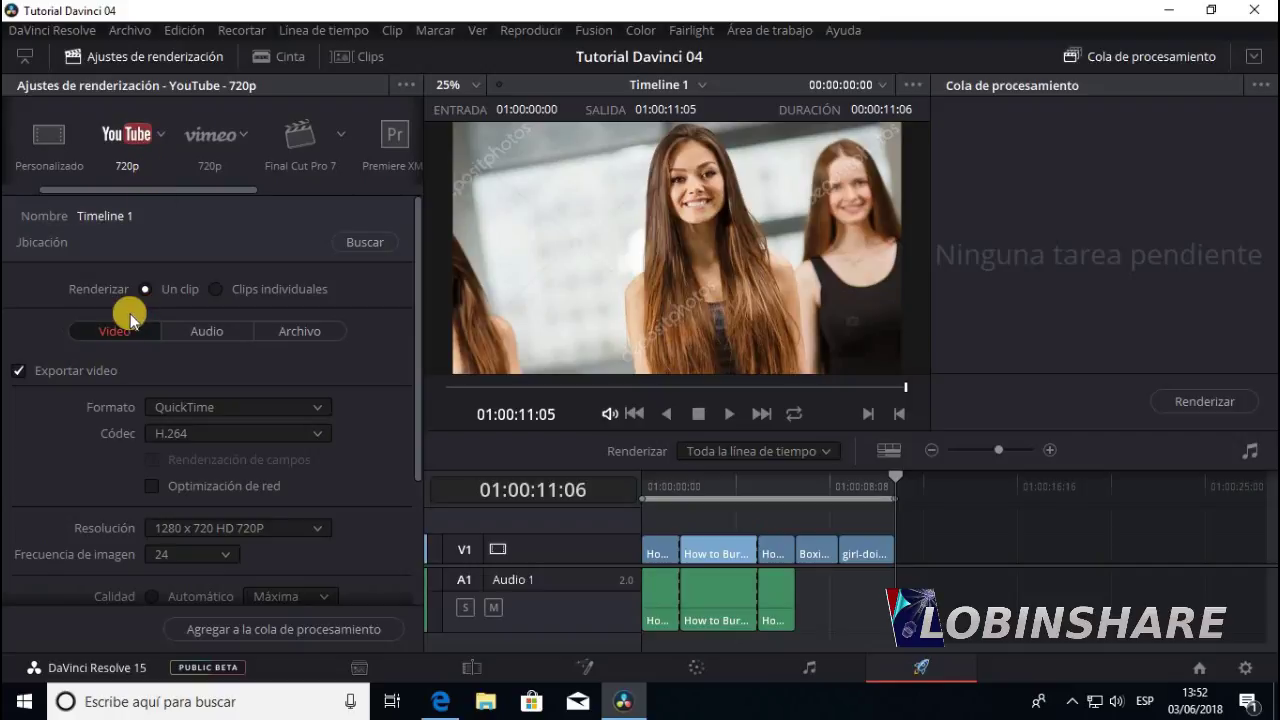
left_click(185, 405)
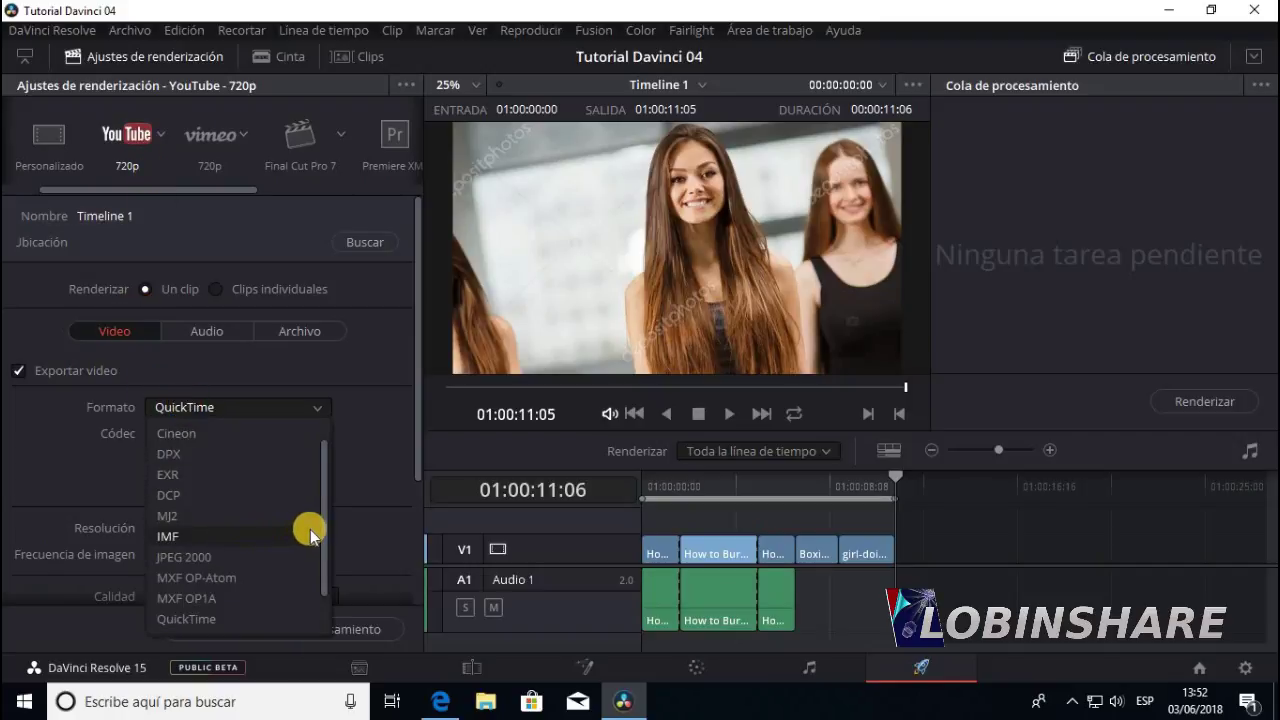
left_click_drag(323, 551, 323, 583)
left_click(243, 596)
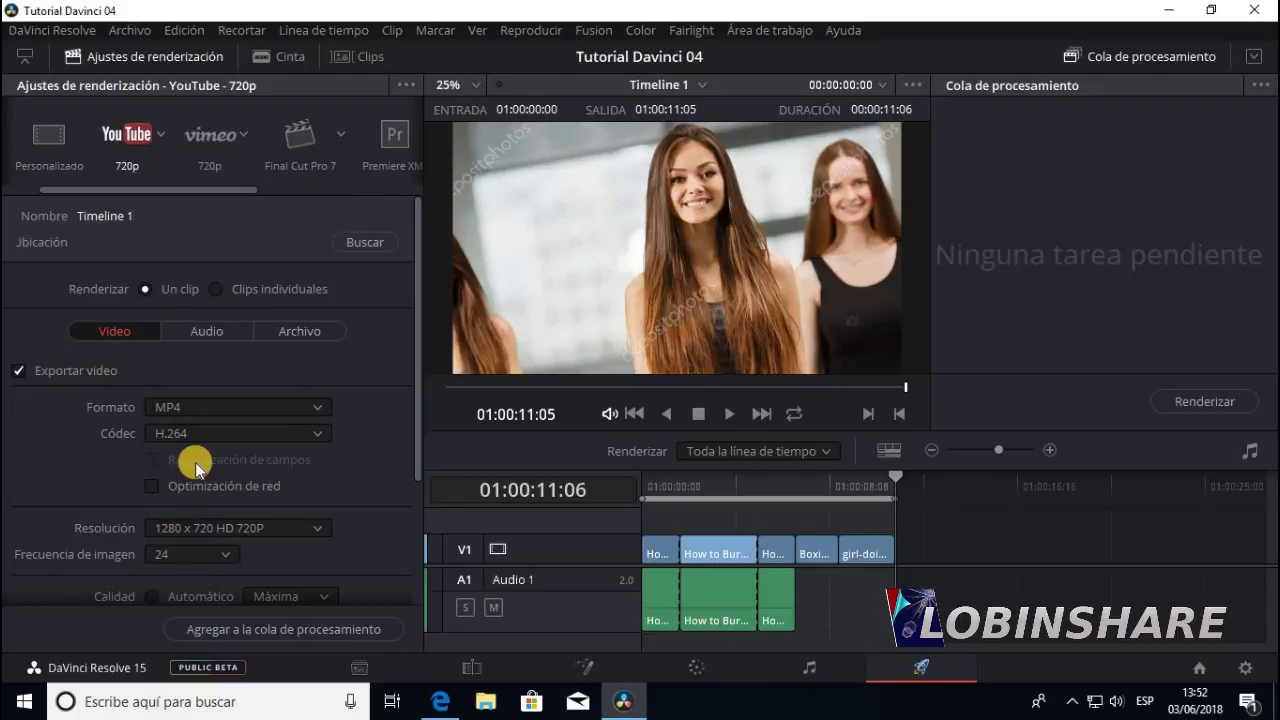
Step: Check the video and audio settings, then rename the output file to 'Tutorial DaVinci 04'
left_click(142, 326)
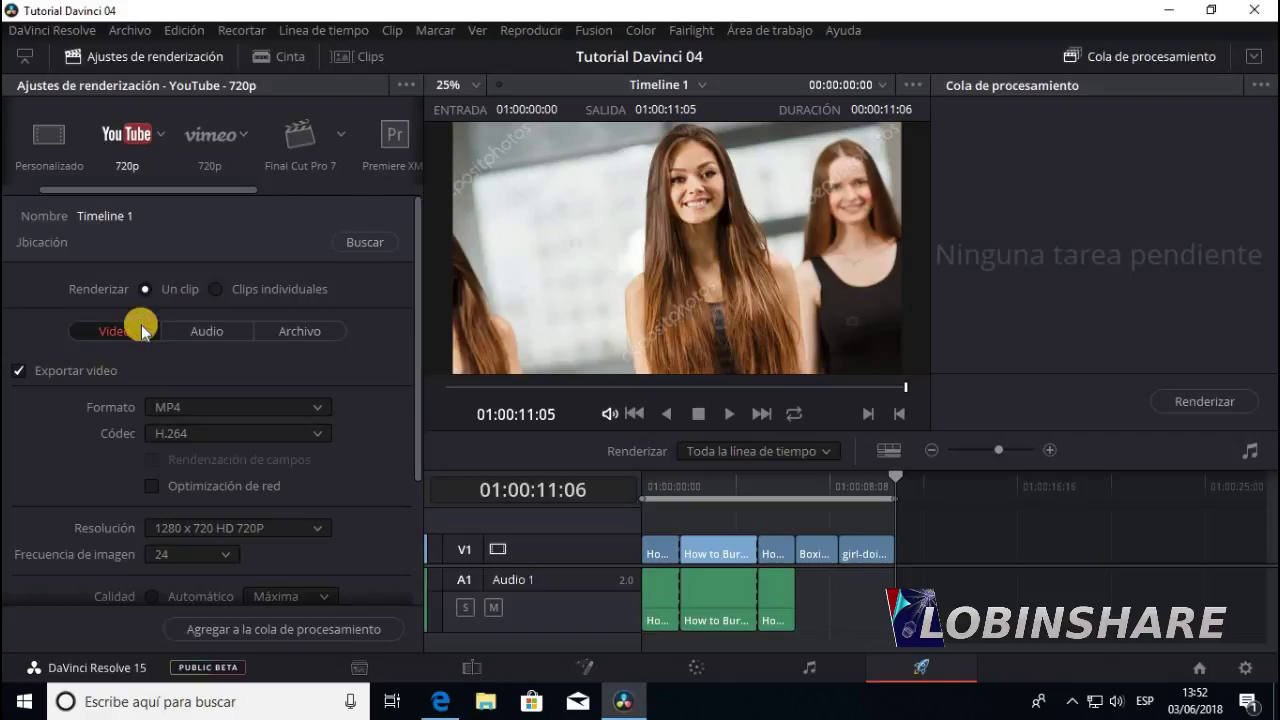
left_click(200, 330)
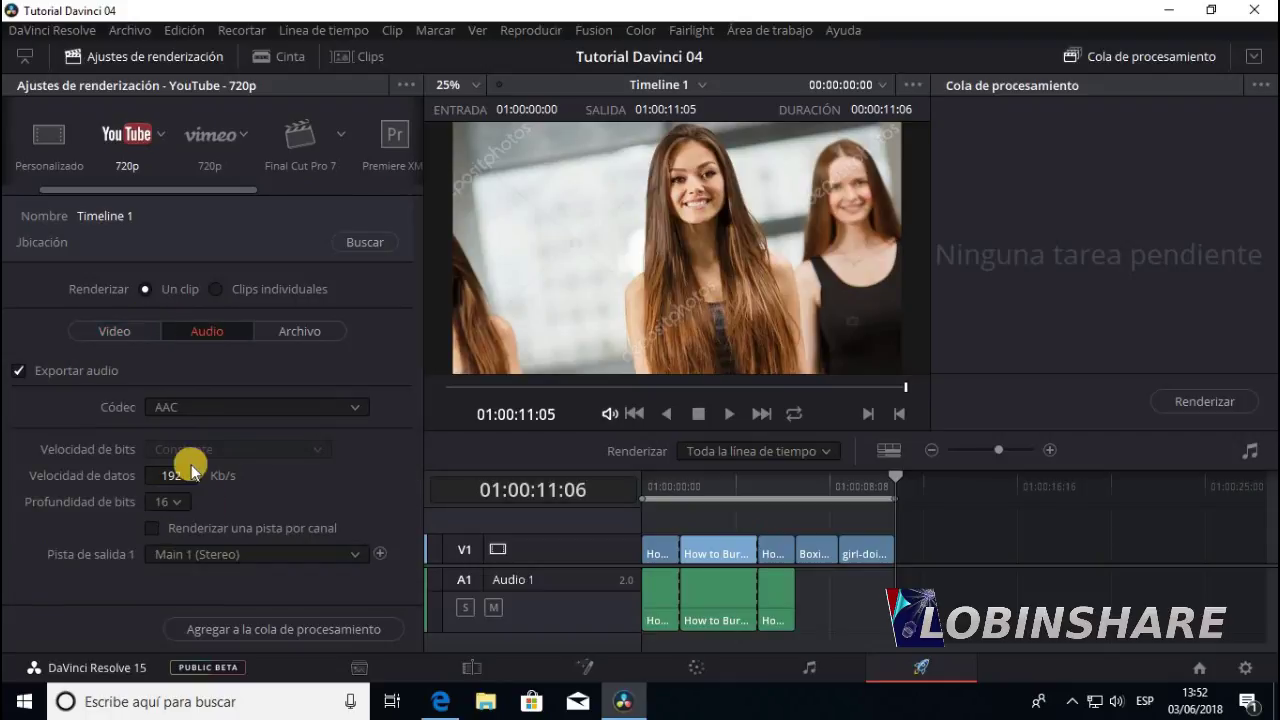
left_click(283, 329)
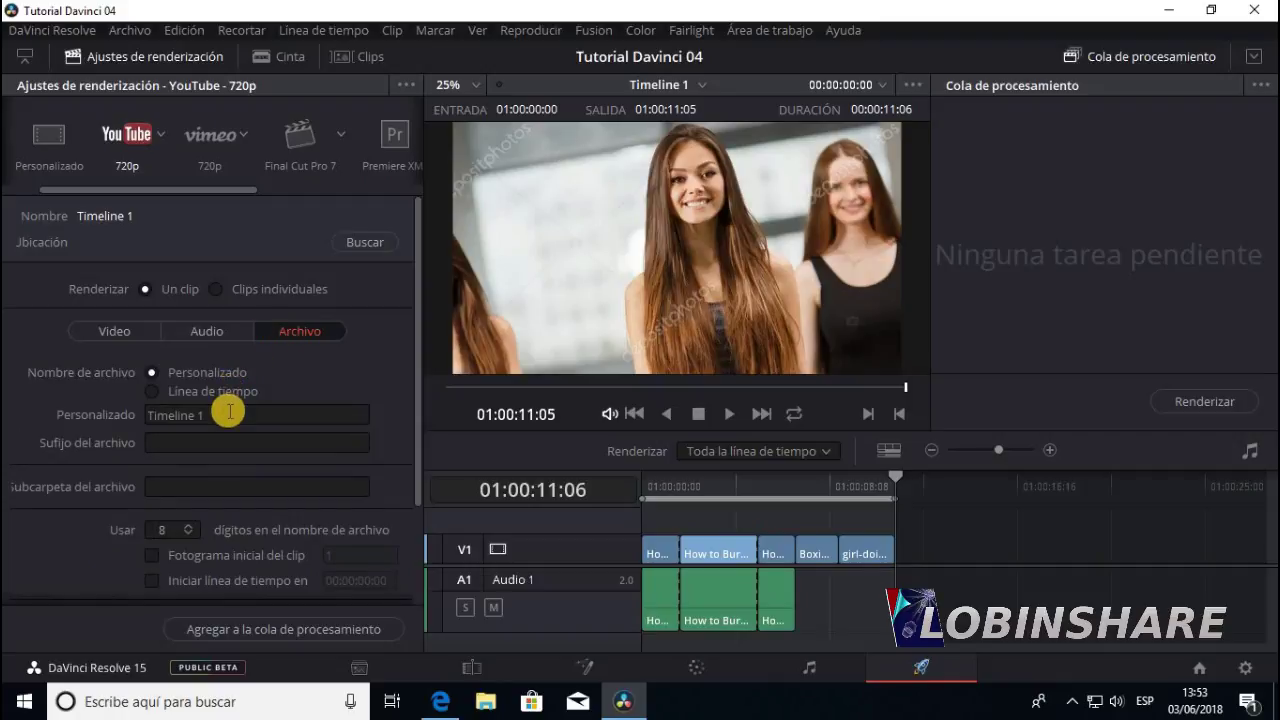
left_click_drag(229, 411, 100, 397)
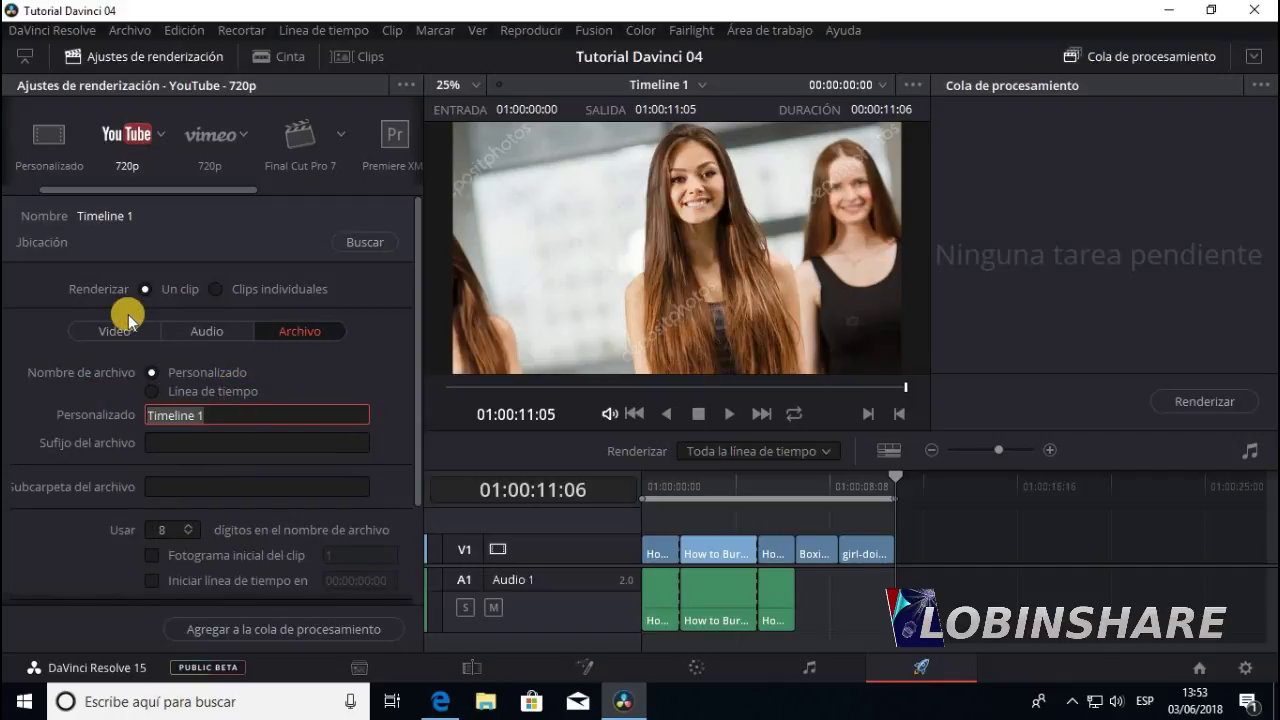
type("Tutorial Da")
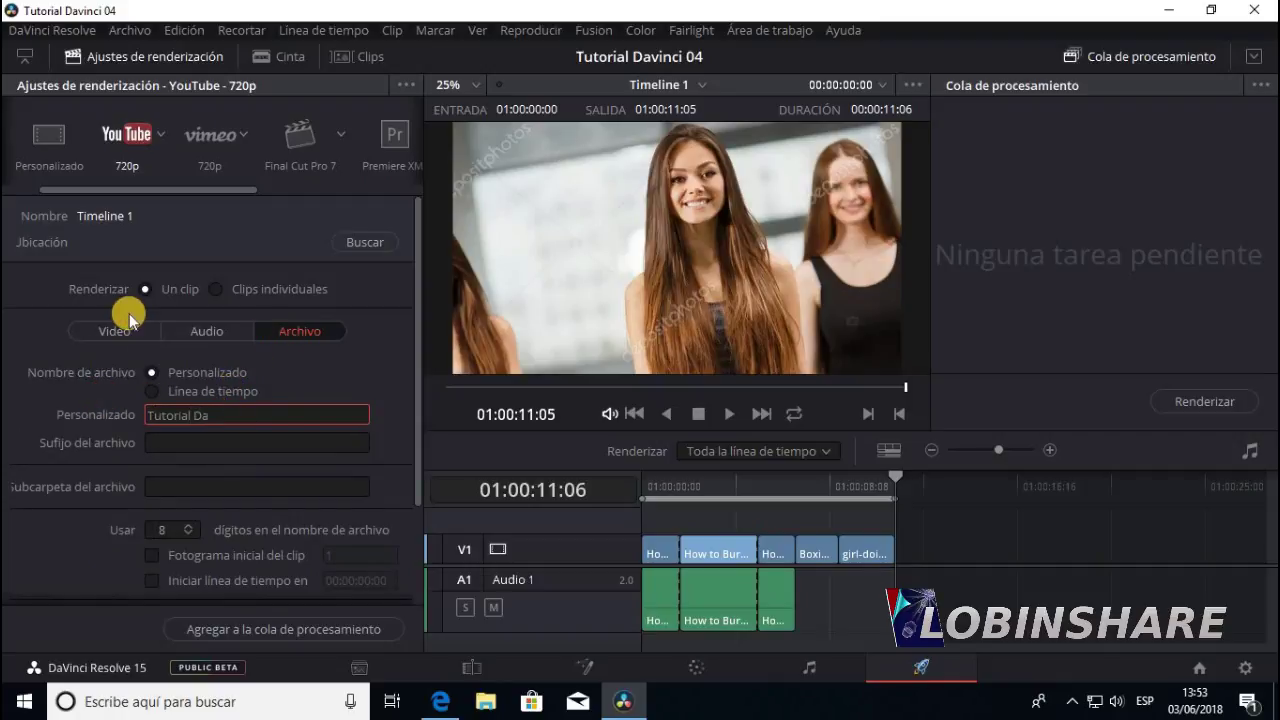
type("Vinci")
type(" 04")
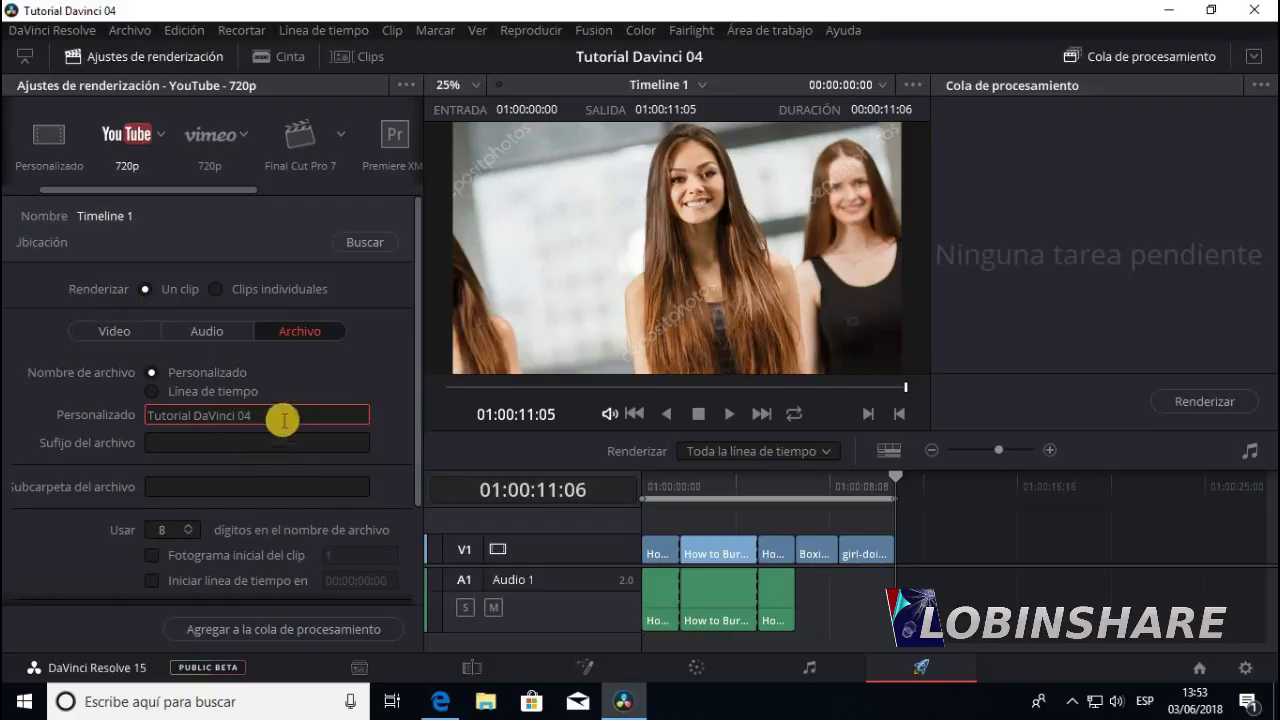
Step: Set the DVC-04 folder as the render destination and recheck the Video, Audio and File settings
left_click(360, 245)
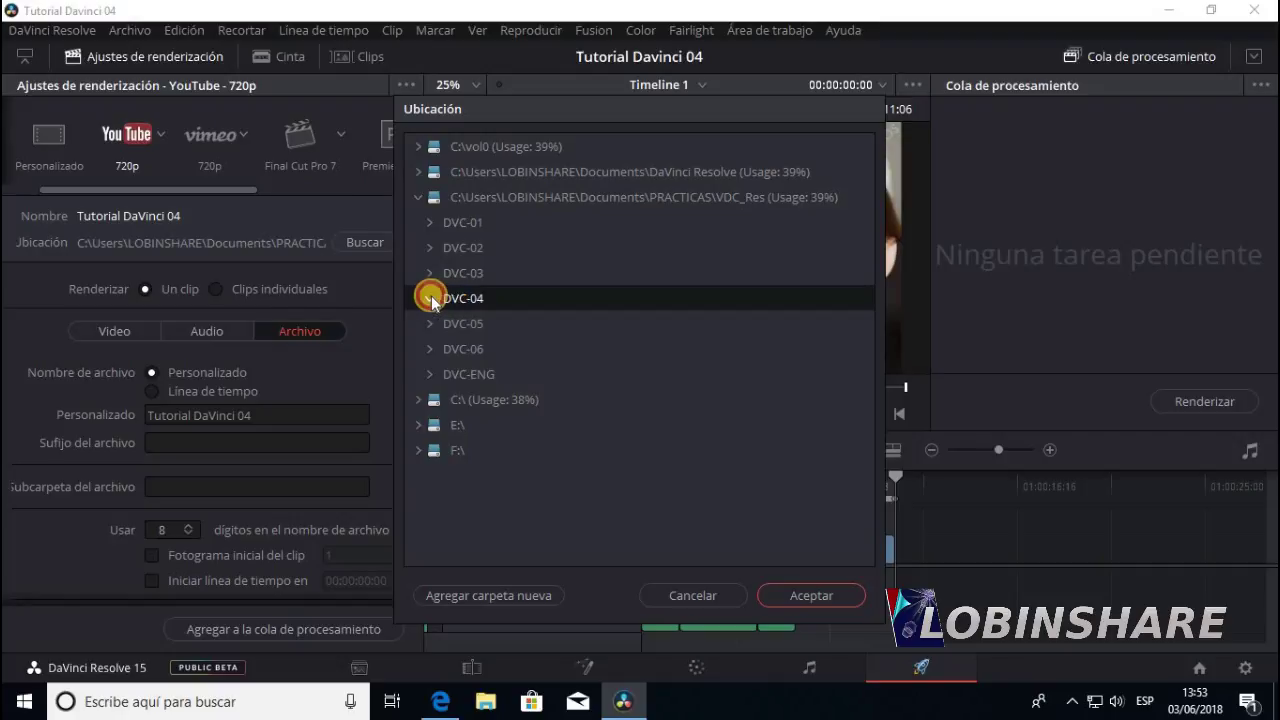
left_click(812, 598)
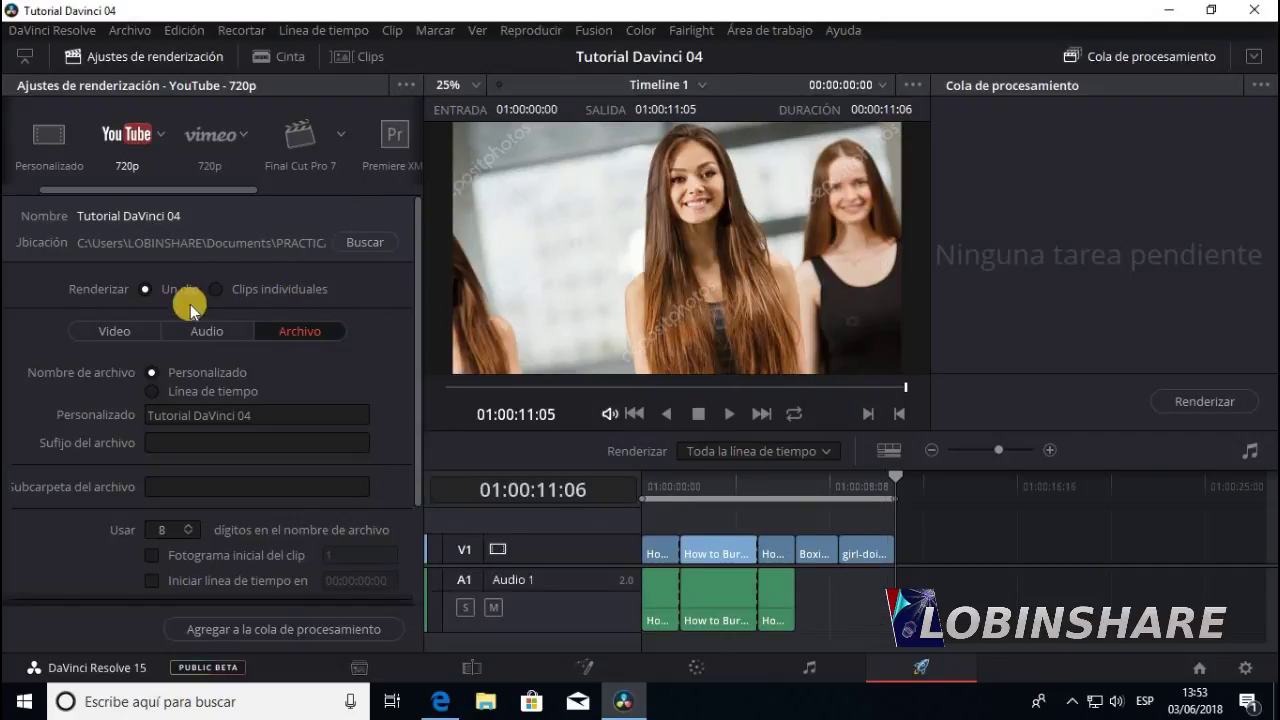
left_click(132, 338)
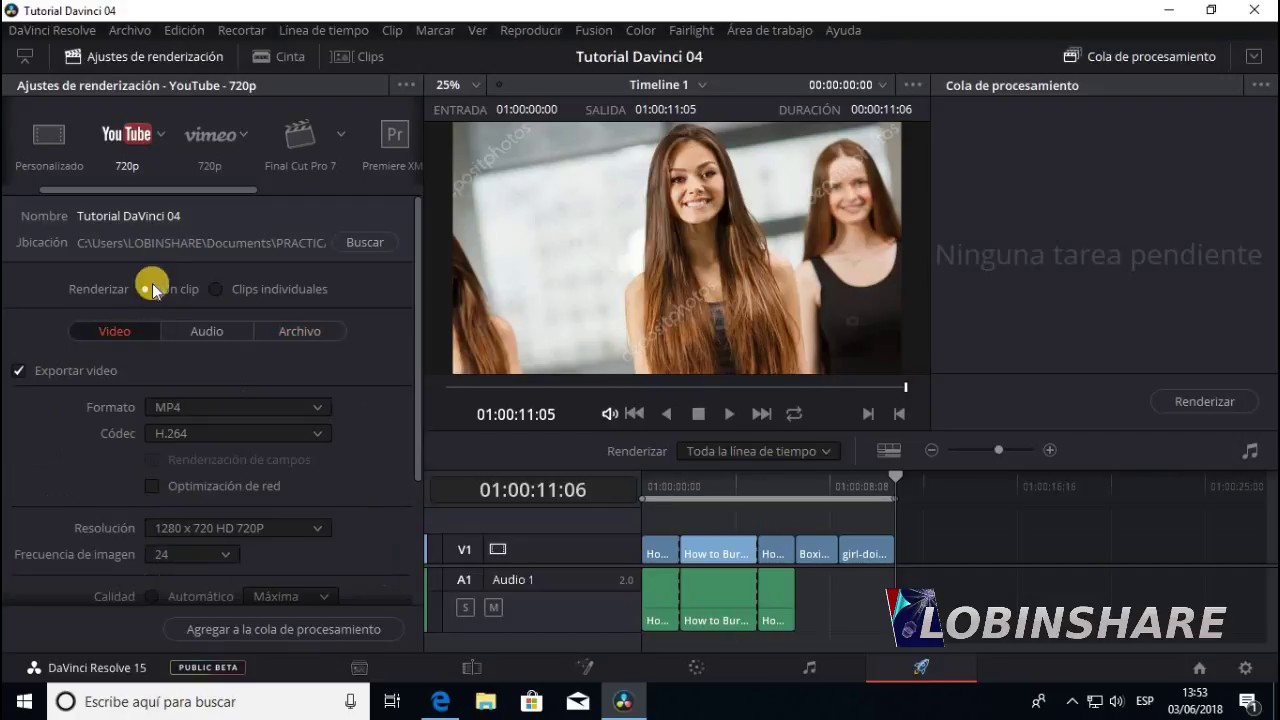
left_click(228, 333)
left_click(299, 333)
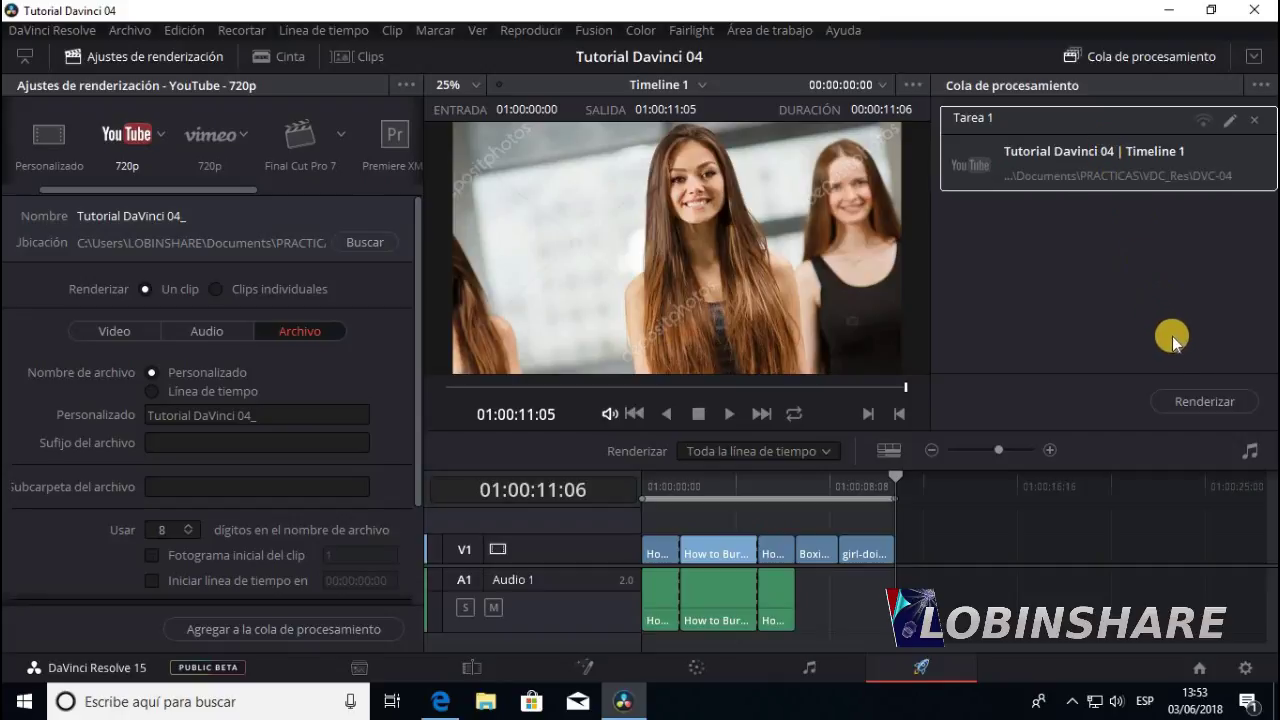
Step: Render the queued job, then play the finished Tutorial DaVinci 04 video from the DVC-04 folder
left_click(1205, 402)
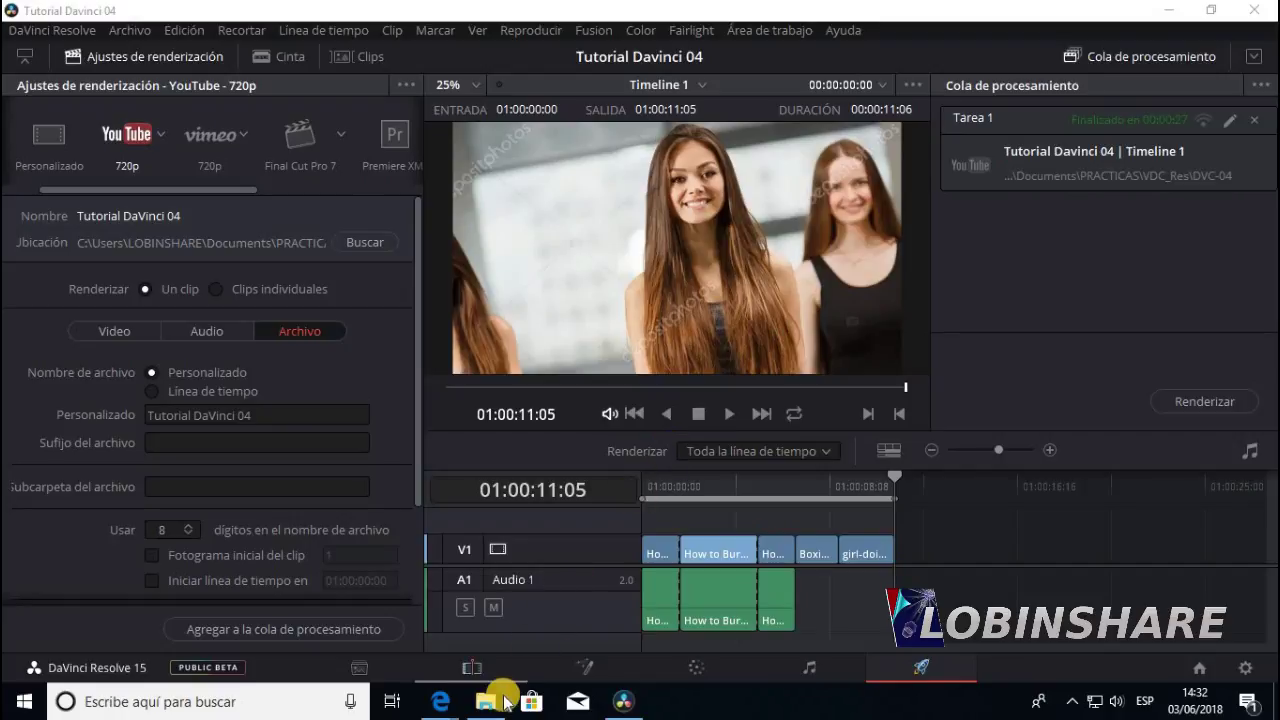
left_click(500, 703)
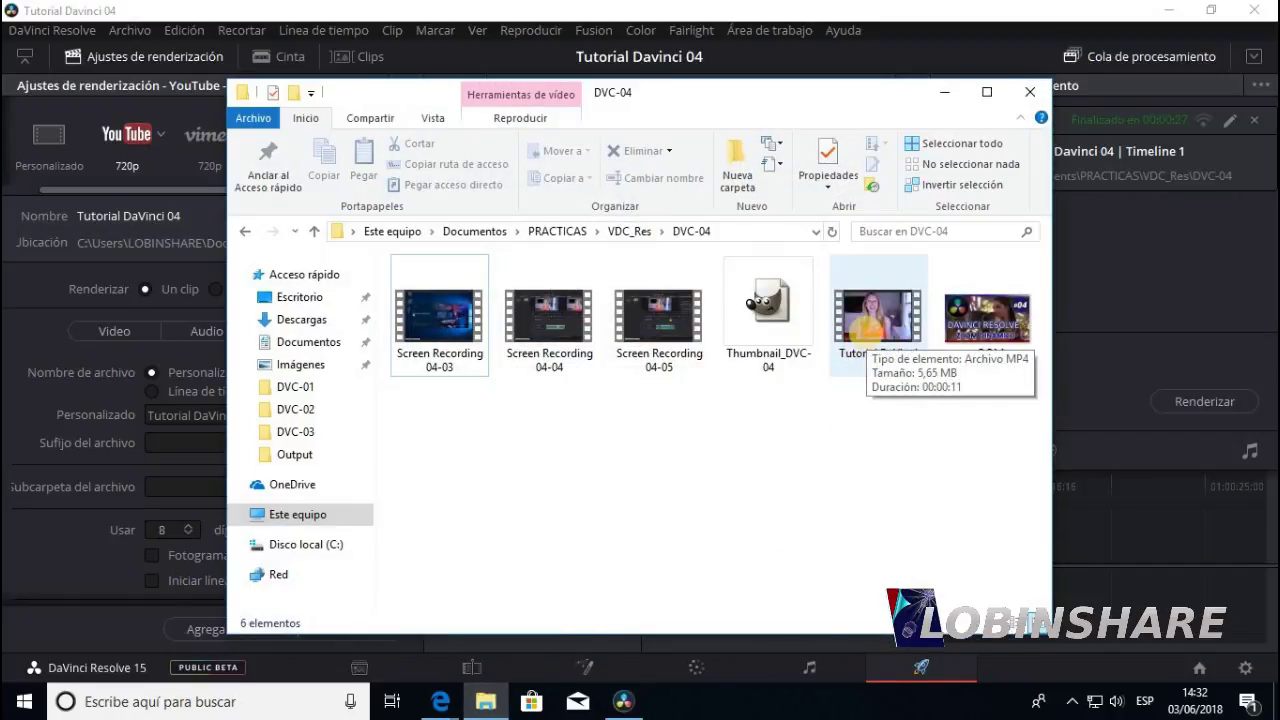
double_click(868, 336)
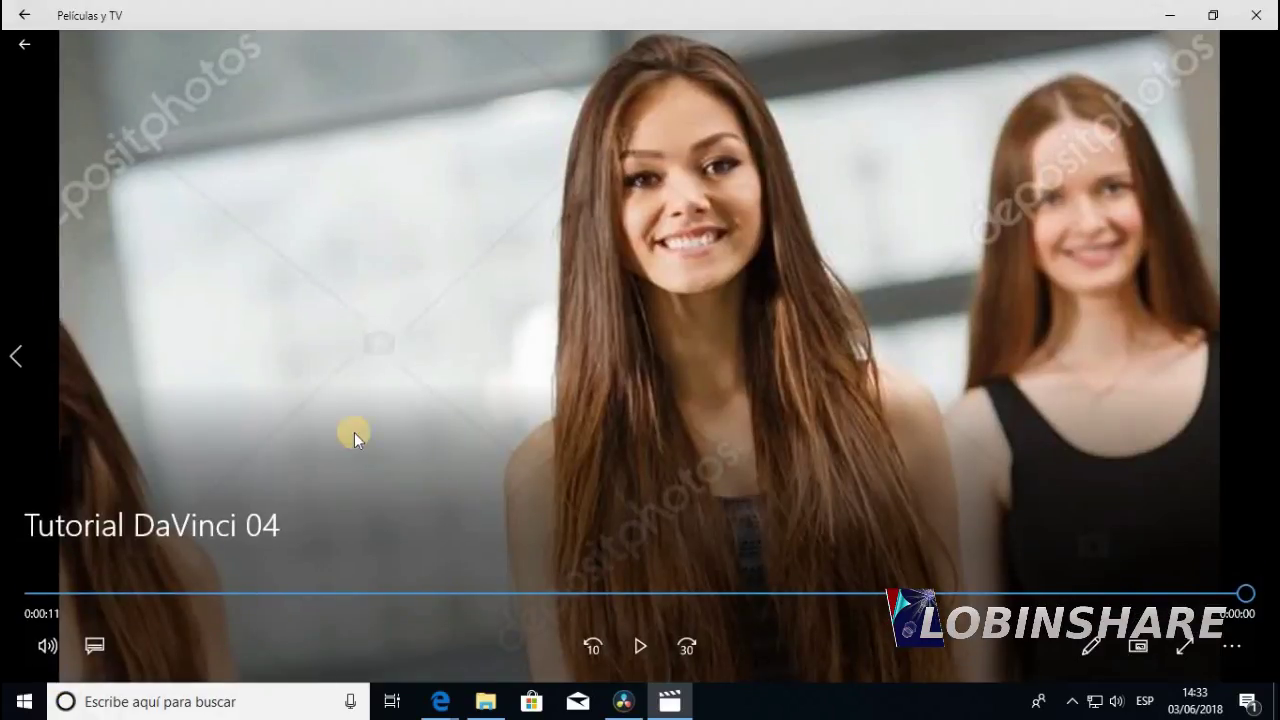
Step: Switch to the YouTube browser window and open the goo.gl DaVinci Resolve tutorials playlist link in the description
left_click(452, 703)
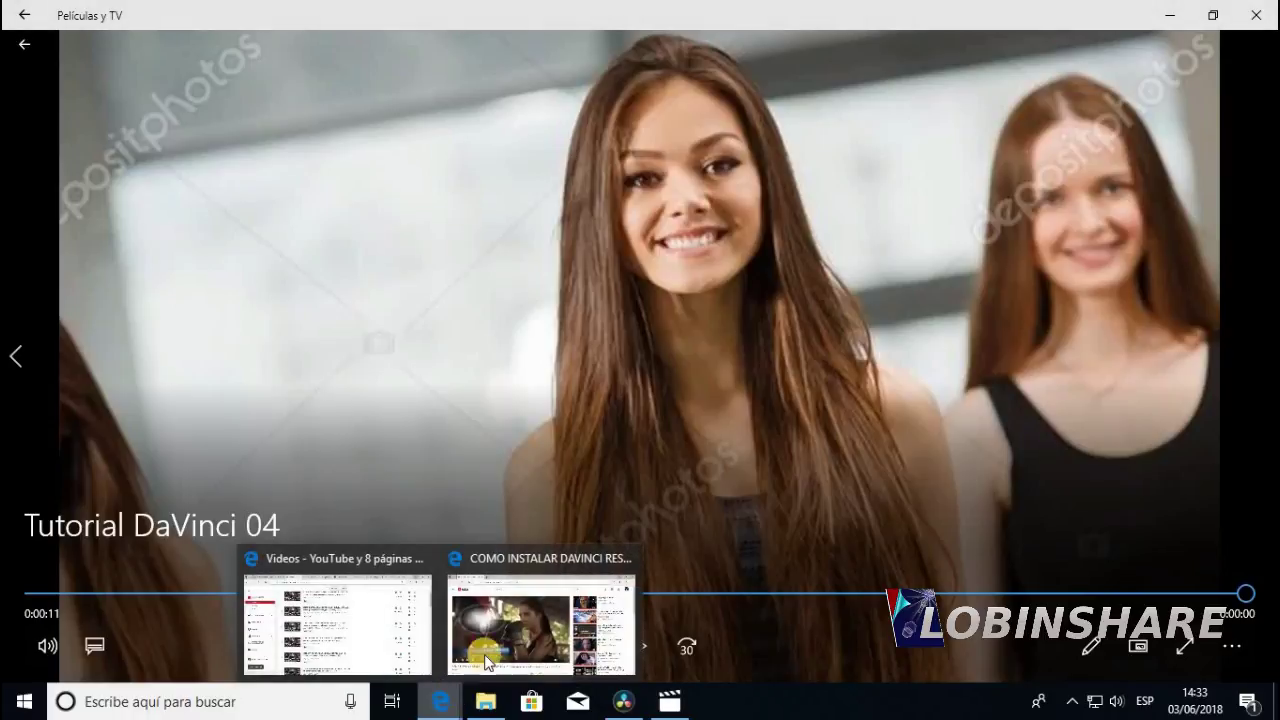
left_click(500, 640)
scroll(607, 459, "down", 1)
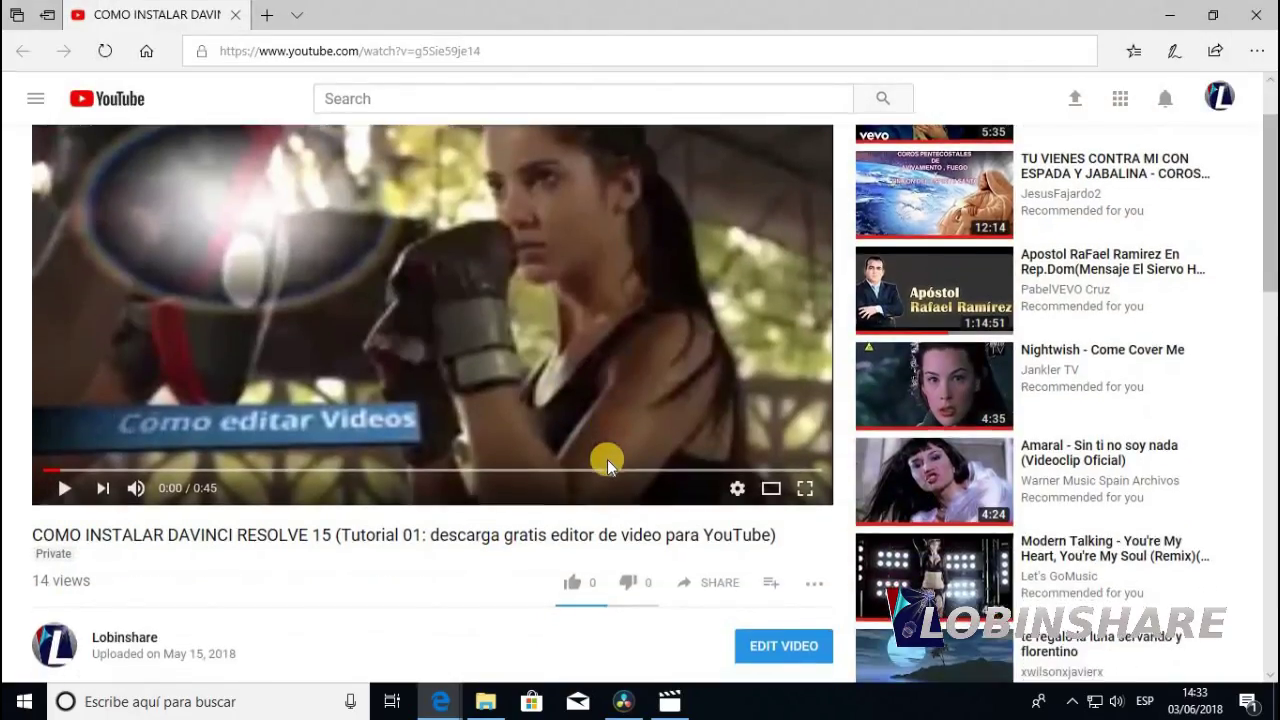
scroll(607, 459, "down", 1)
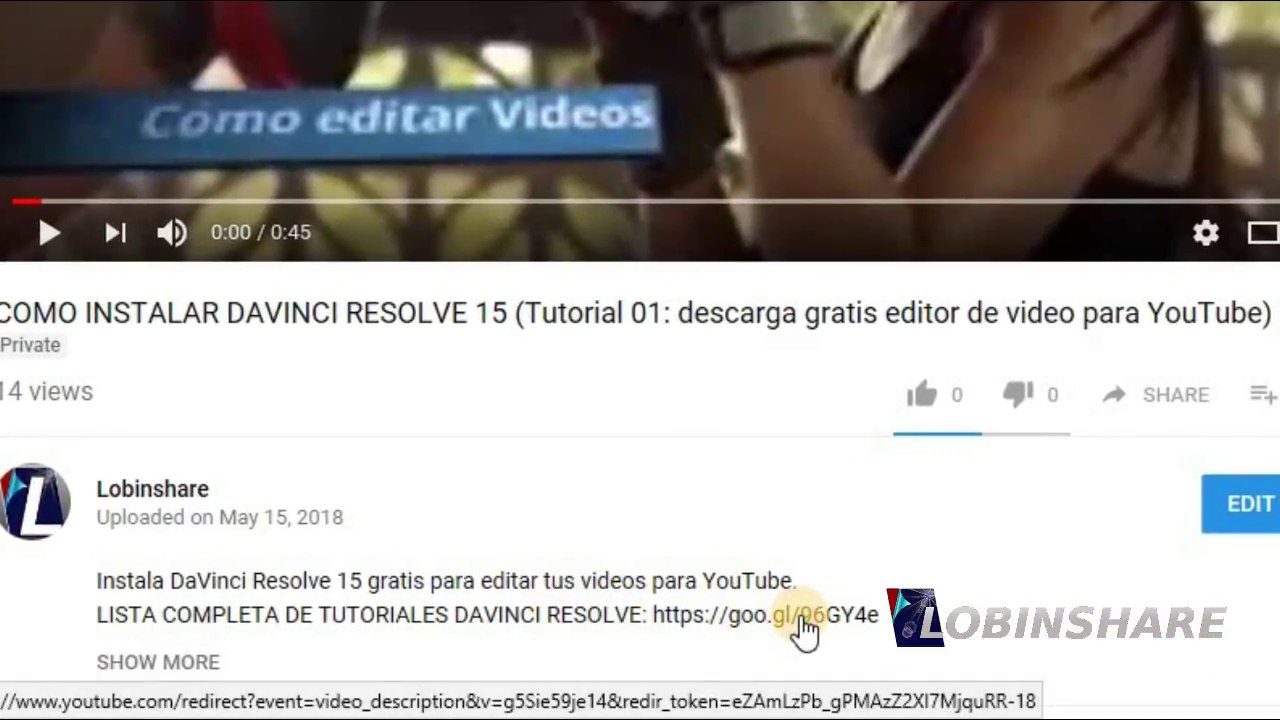
left_click(805, 618)
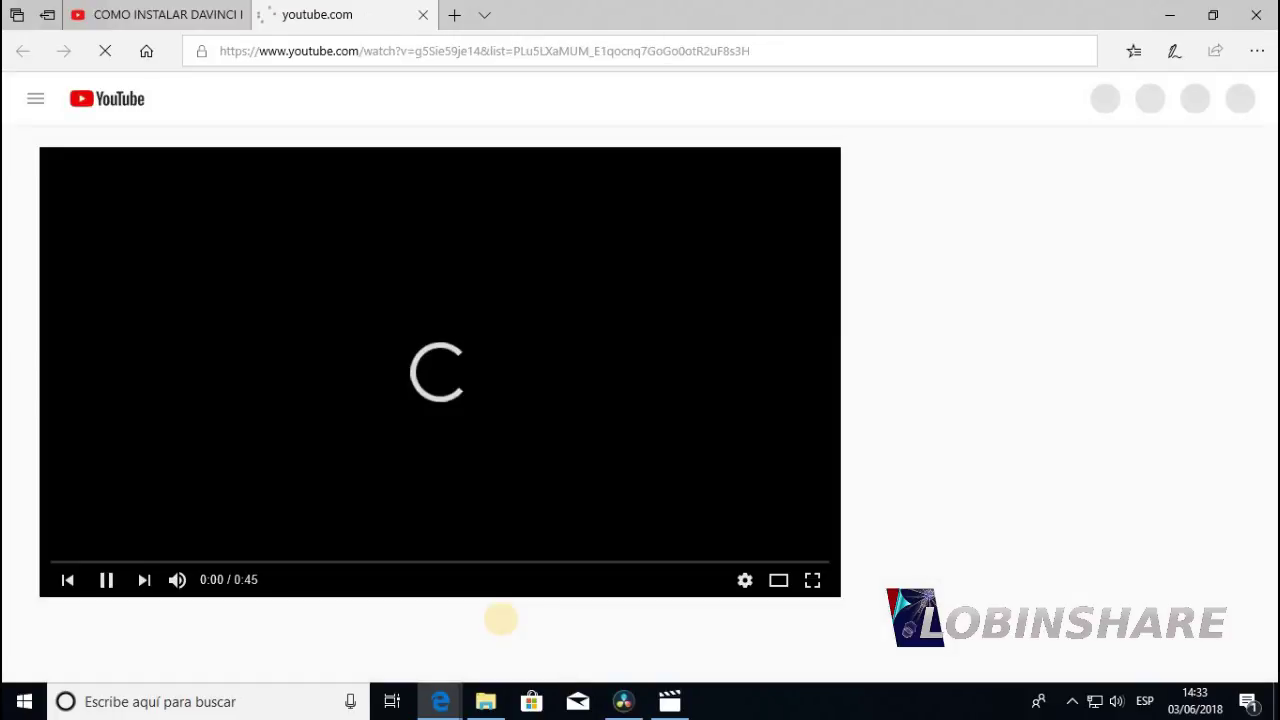